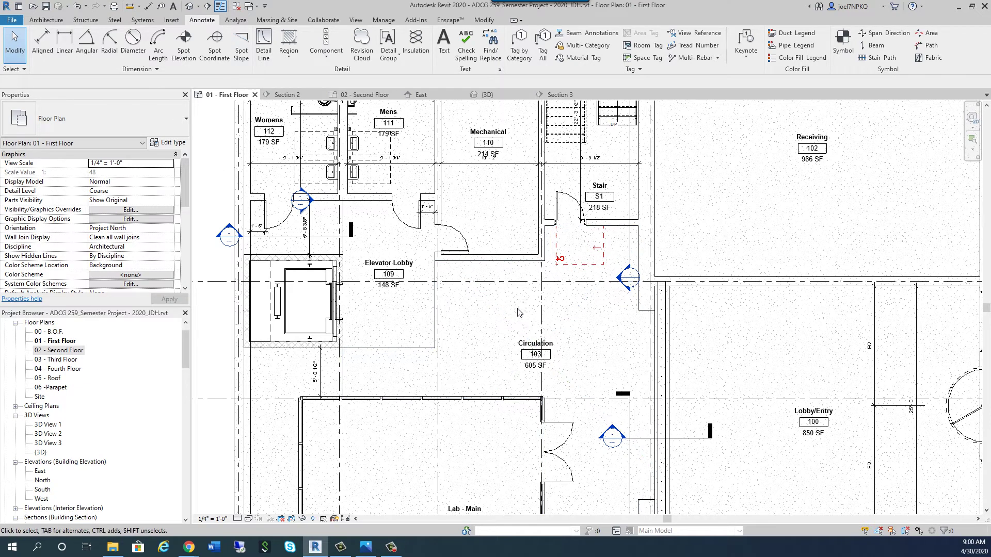
- Look over the 05 - Roof floor plan, then close it
scroll(516, 318, "down", 3)
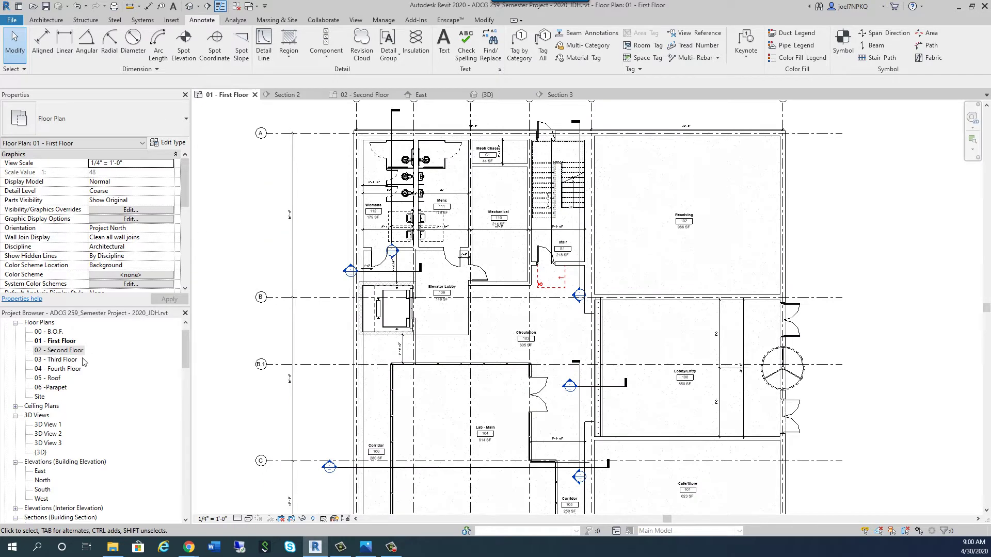
double_click(54, 378)
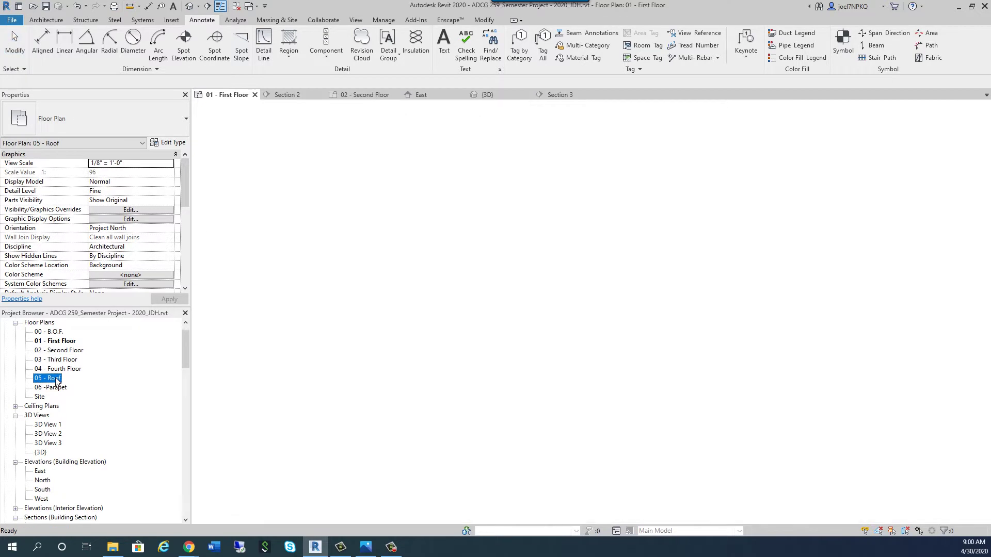
scroll(578, 263, "up", 6)
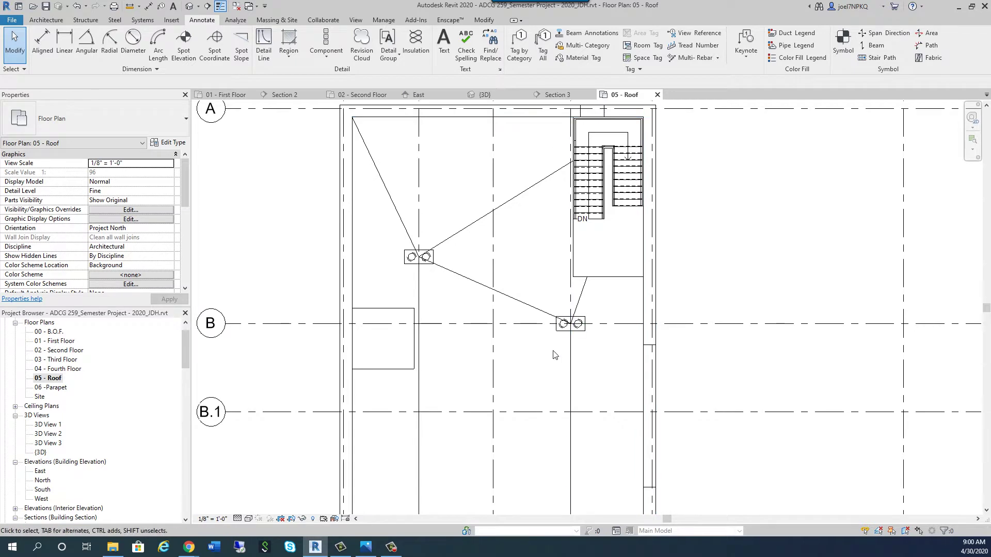
scroll(554, 354, "down", 2)
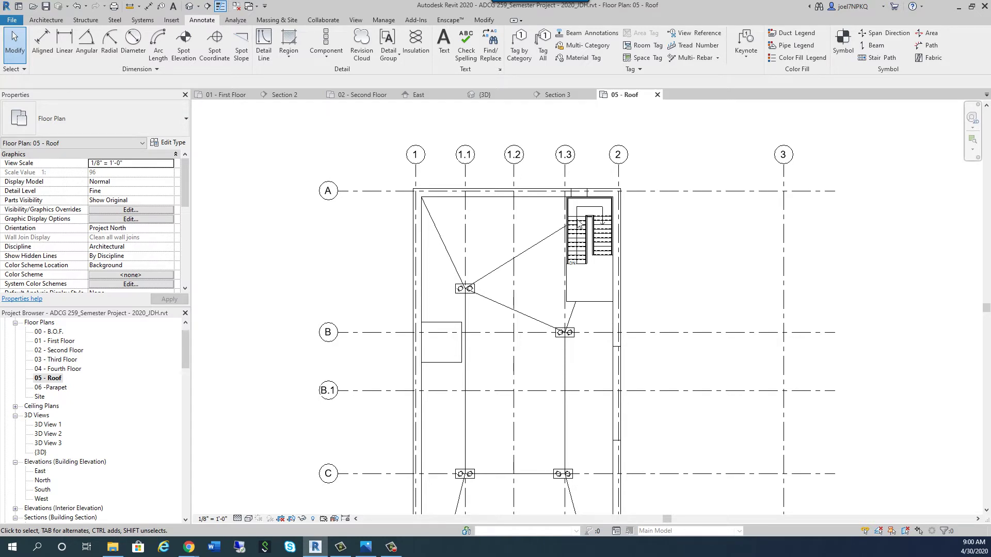
left_click(656, 95)
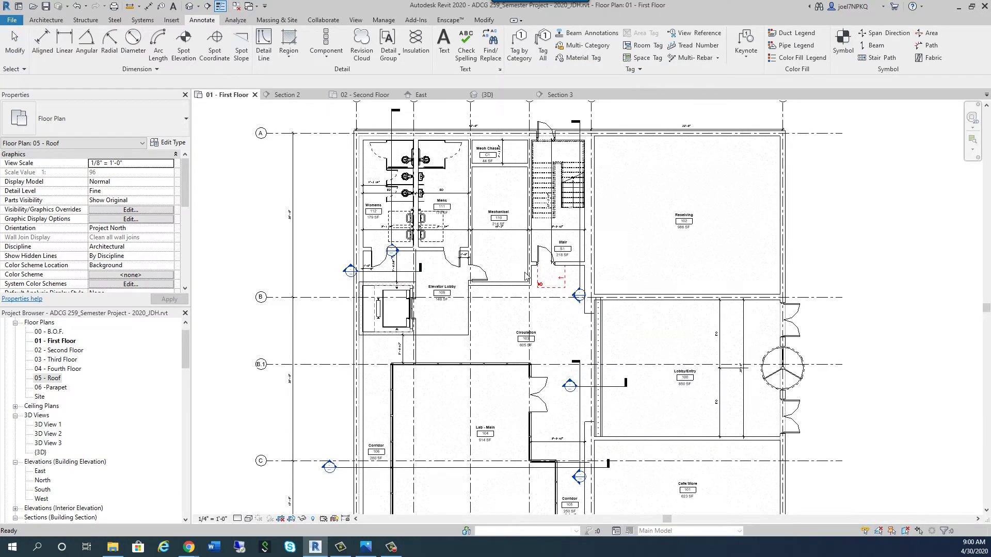
- Open the default 3D view and zoom in on the roof framing
left_click(189, 6)
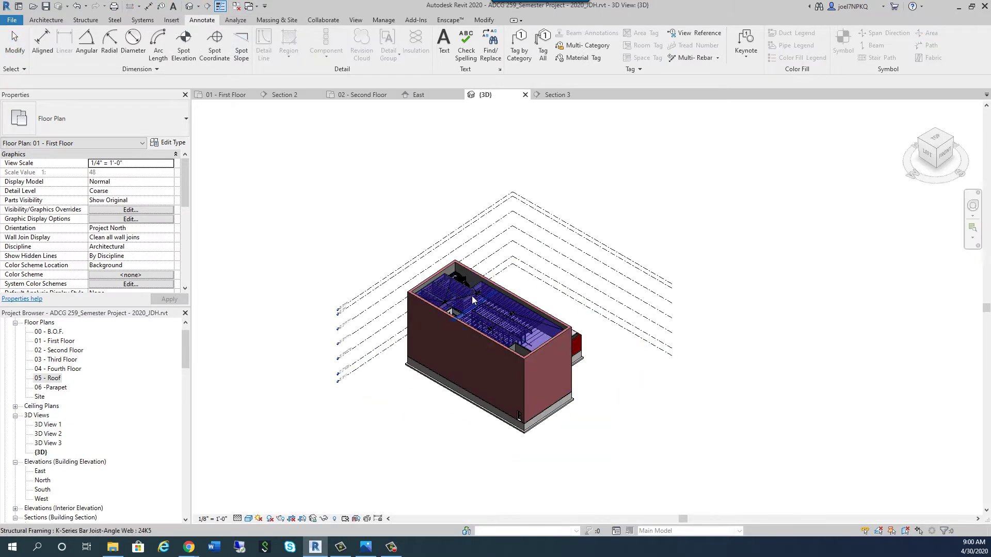
scroll(463, 277, "up", 5)
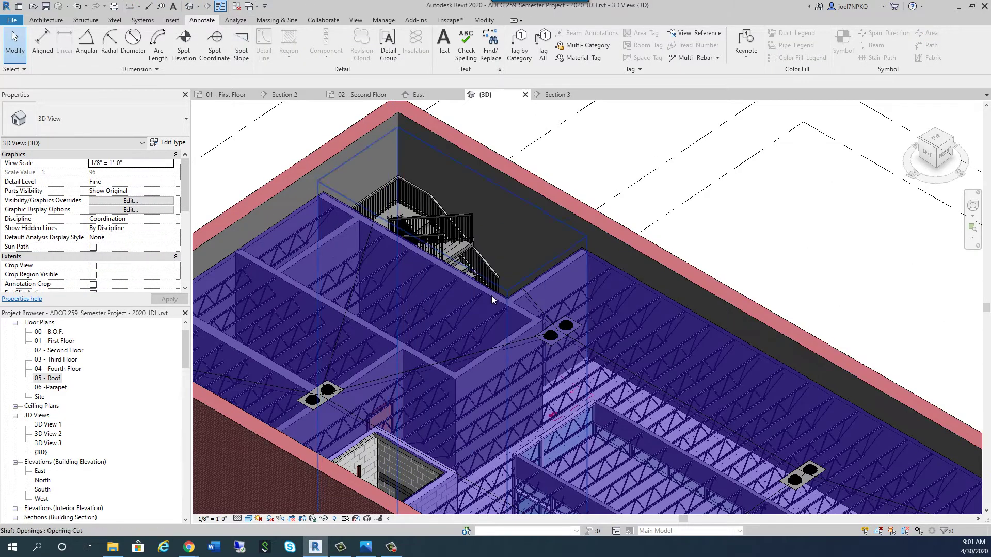
scroll(448, 280, "up", 4)
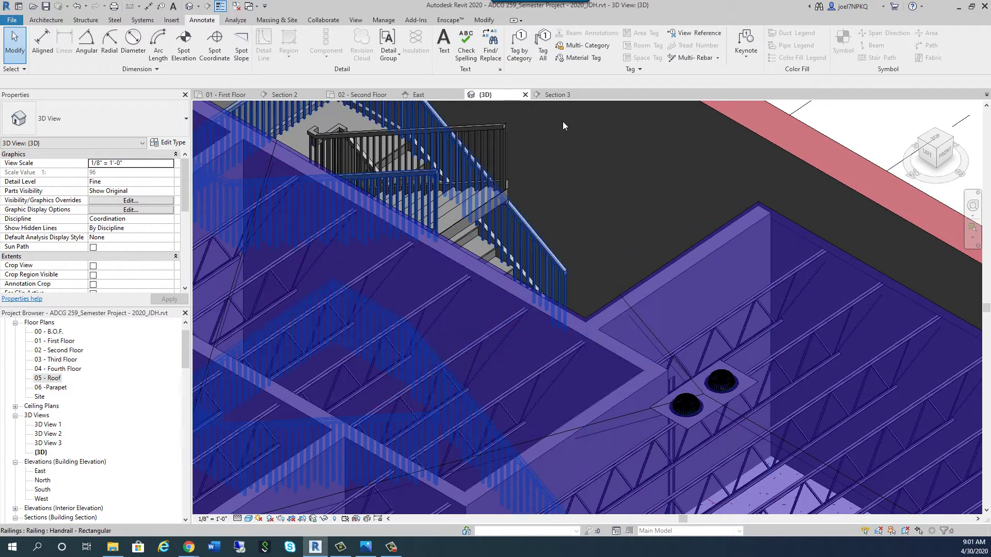
scroll(577, 120, "down", 4)
scroll(567, 212, "down", 5)
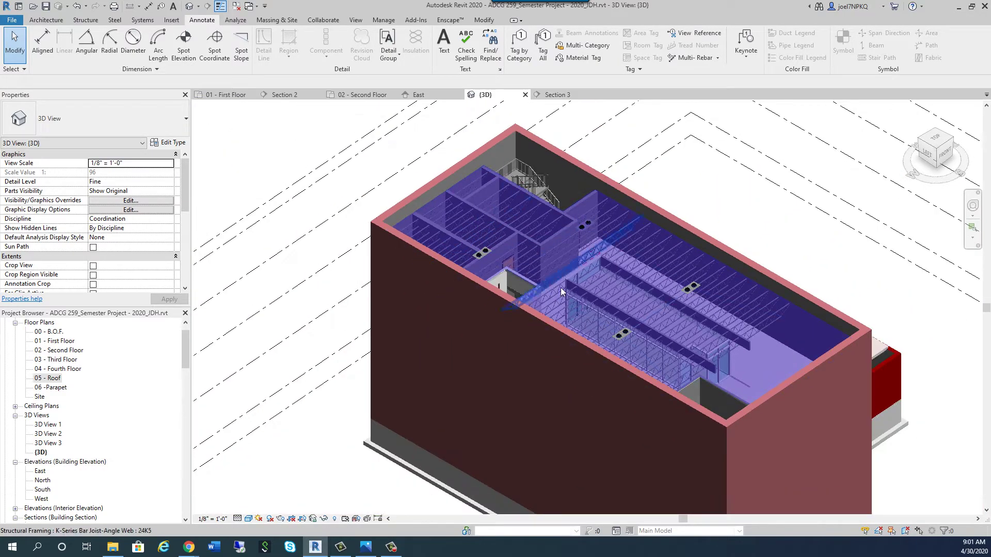
scroll(556, 178, "up", 5)
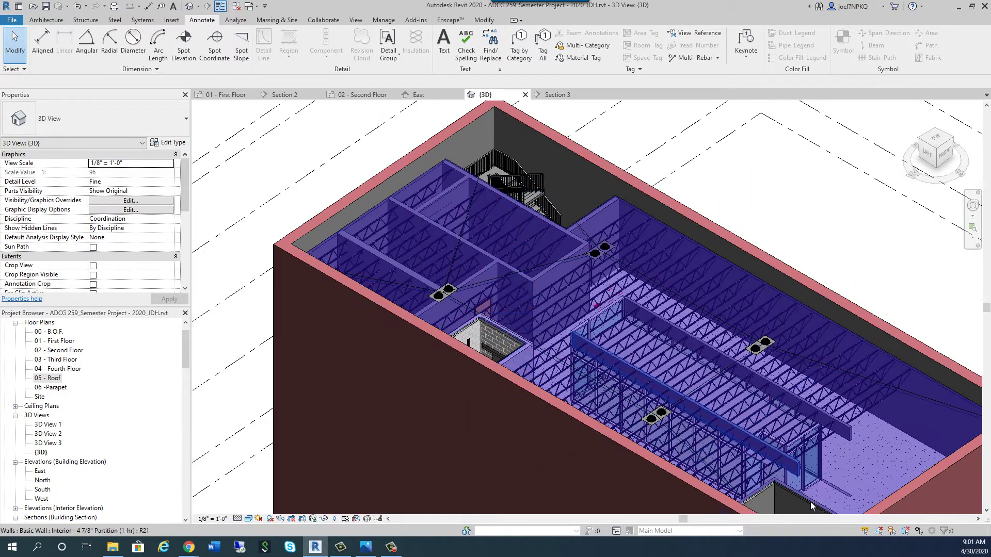
scroll(556, 249, "down", 2)
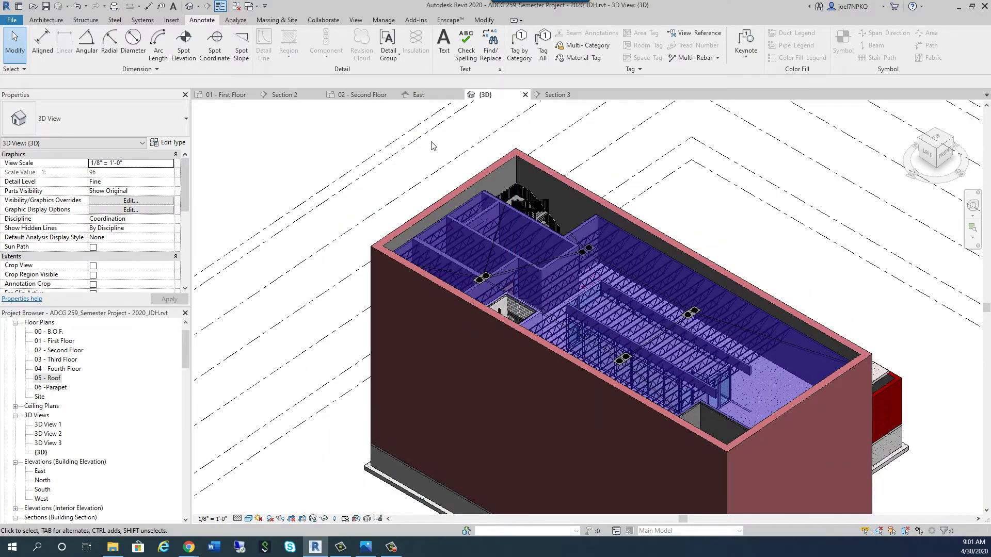
- Set the shaft opening's Top Offset to 0' 0" and apply it
left_click(698, 411)
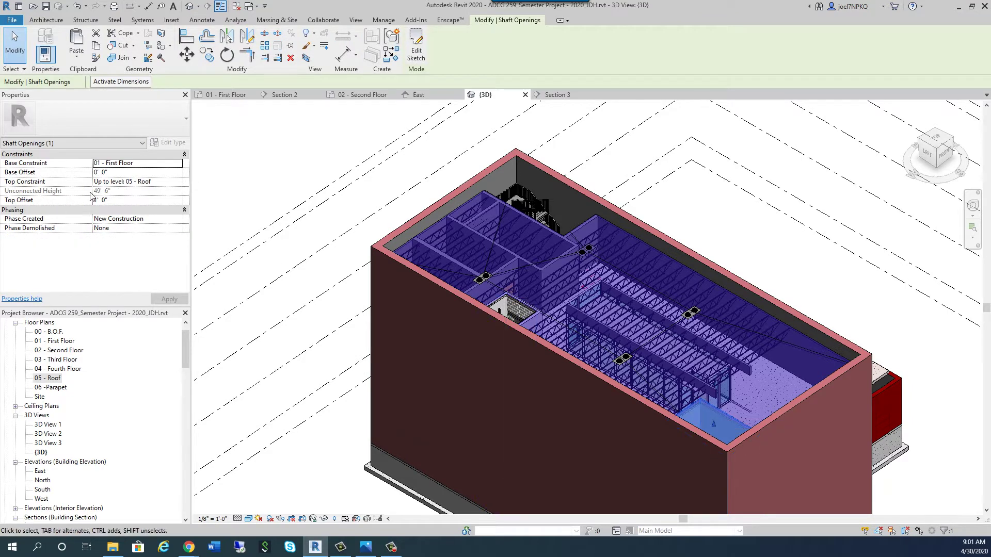
left_click(117, 201)
type("0 0")
left_click(168, 299)
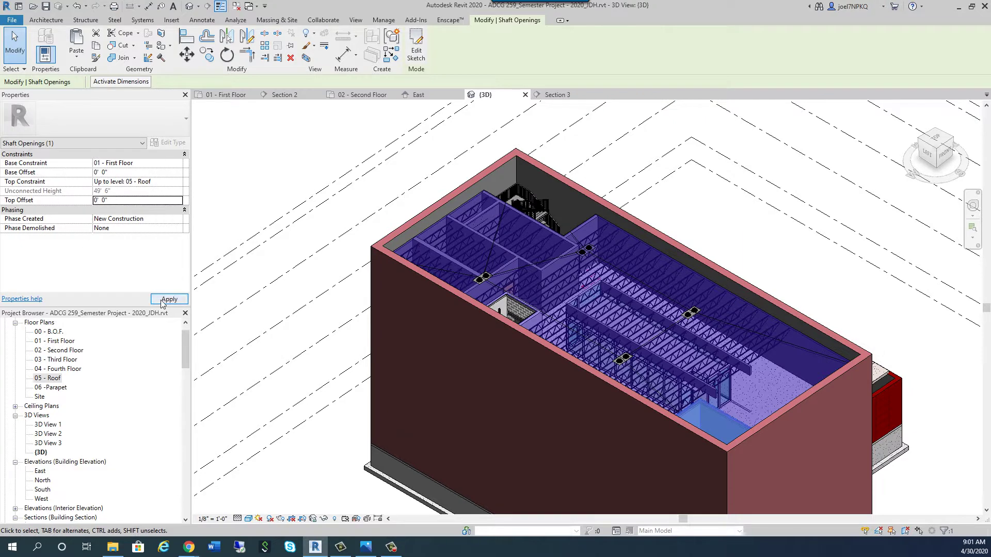
left_click(794, 261)
scroll(664, 404, "up", 6)
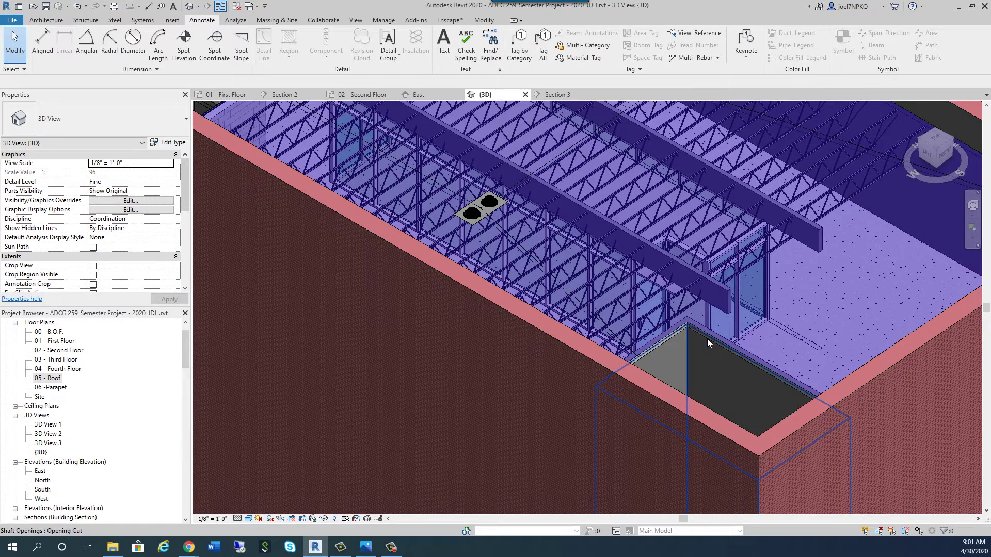
- Reselect the shaft opening and change its Top Offset to -1' 0"
left_click(707, 338)
left_click(99, 200)
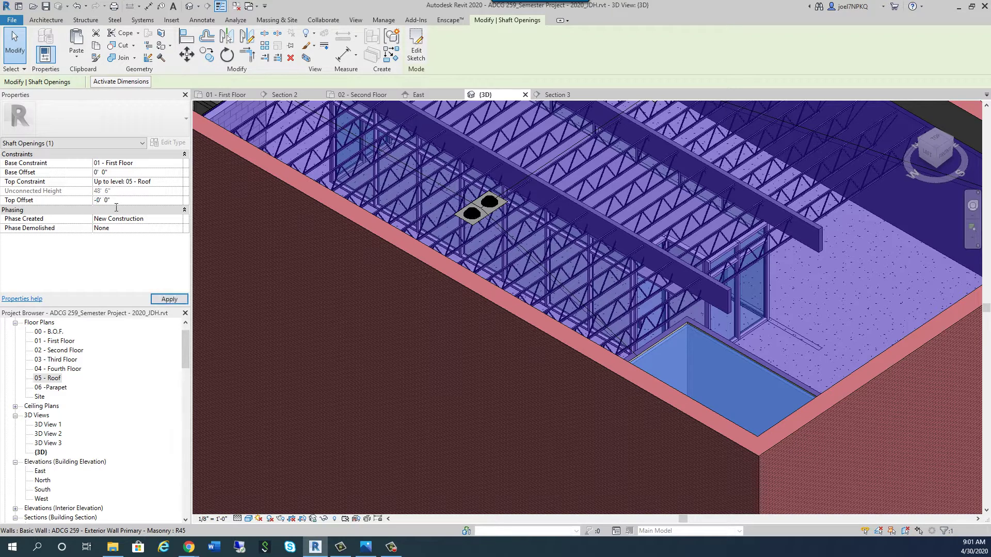
key("Return")
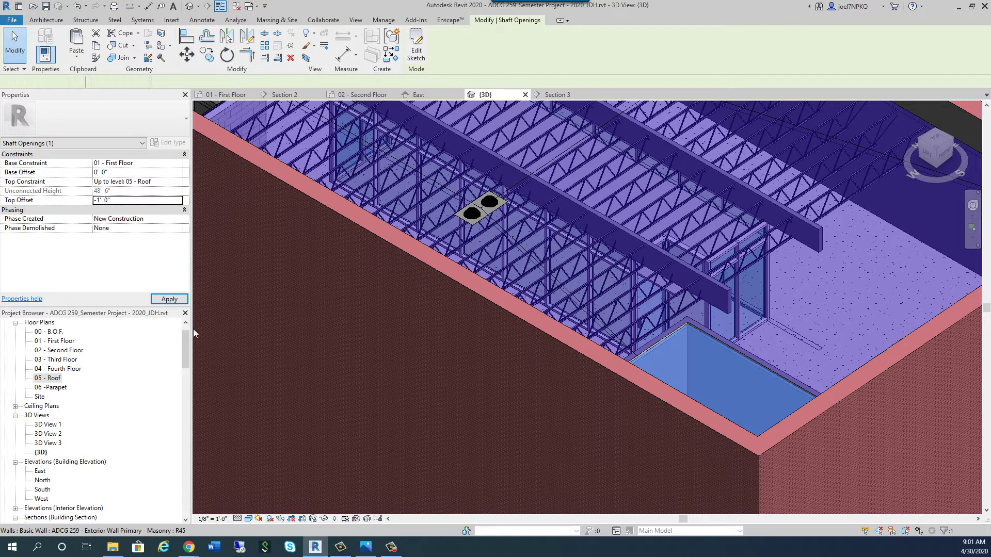
left_click(164, 299)
scroll(713, 382, "down", 5)
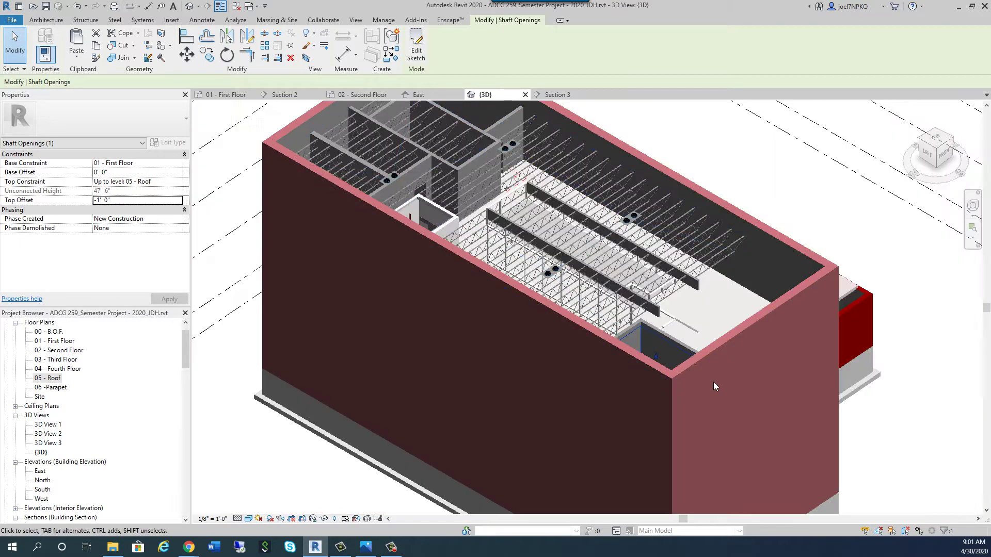
left_click(825, 218)
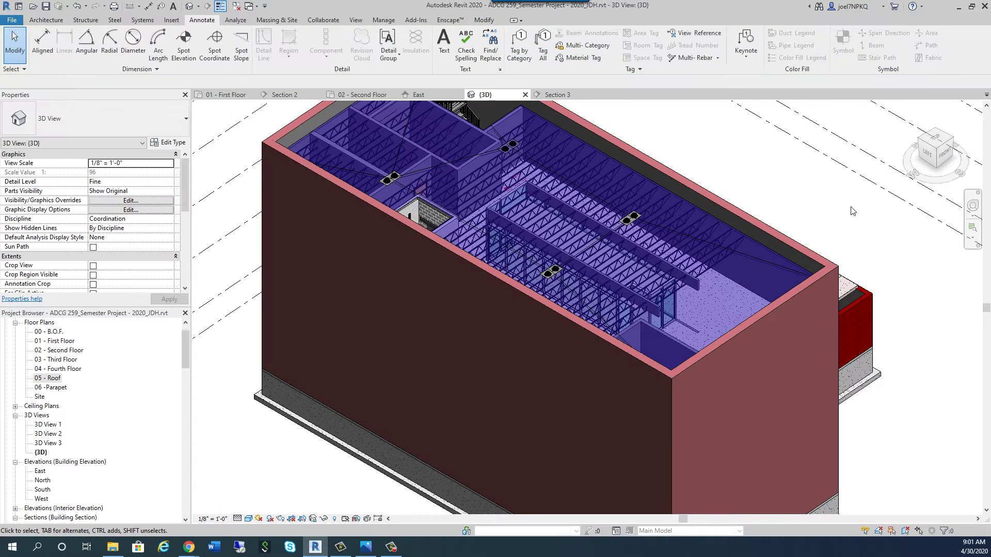
- Close the 3D view and pan the first floor plan toward Mechanical and Stair
left_click(524, 95)
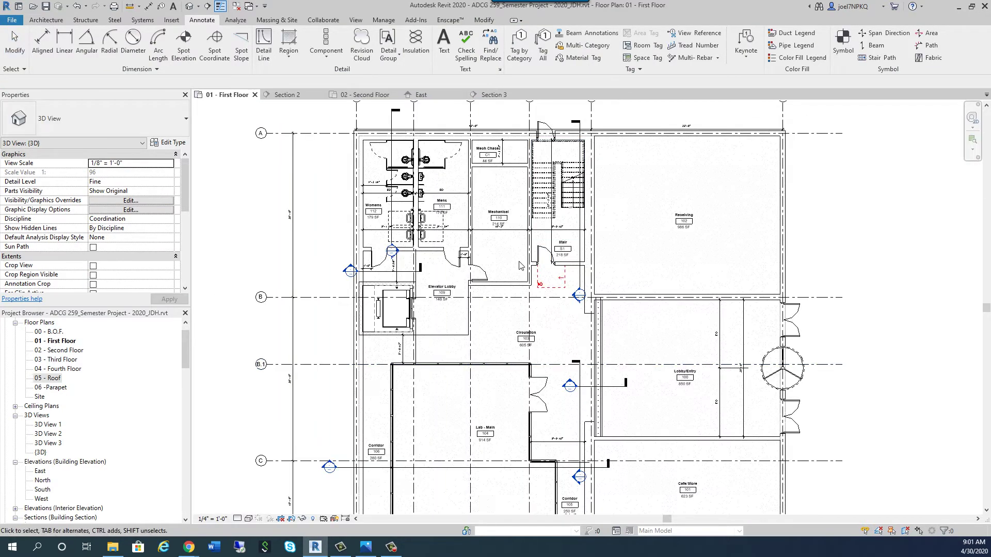
scroll(510, 279, "down", 3)
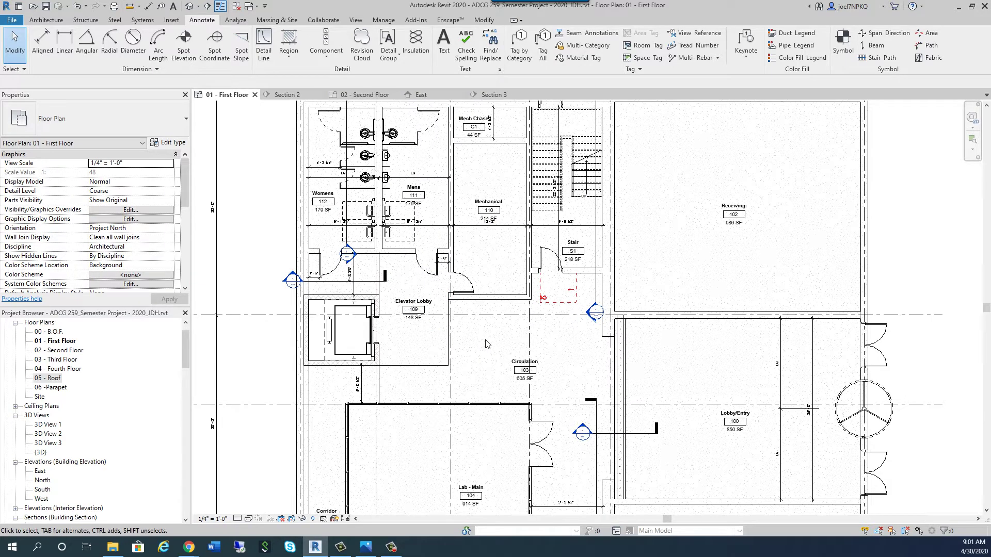
scroll(490, 289, "up", 2)
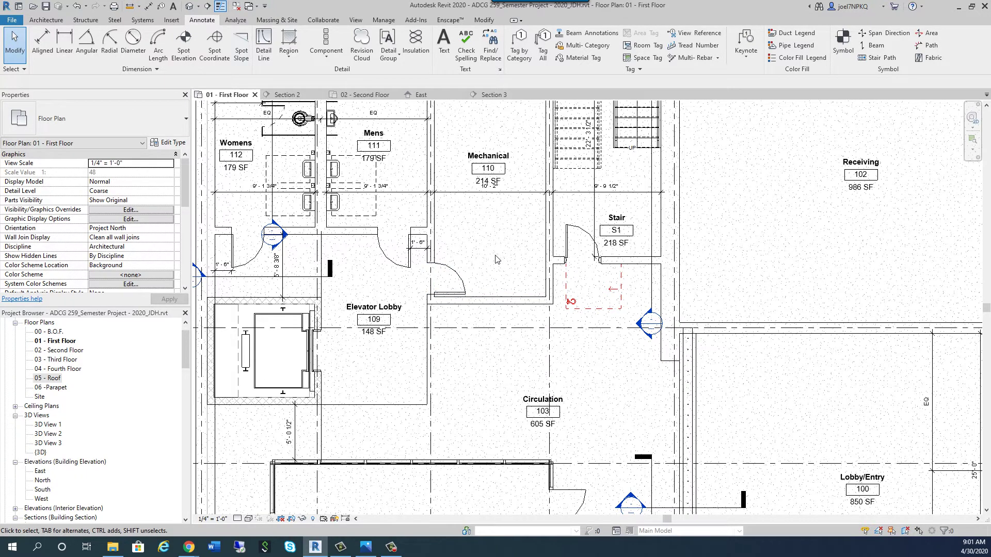
middle_click_drag(506, 254, 498, 287)
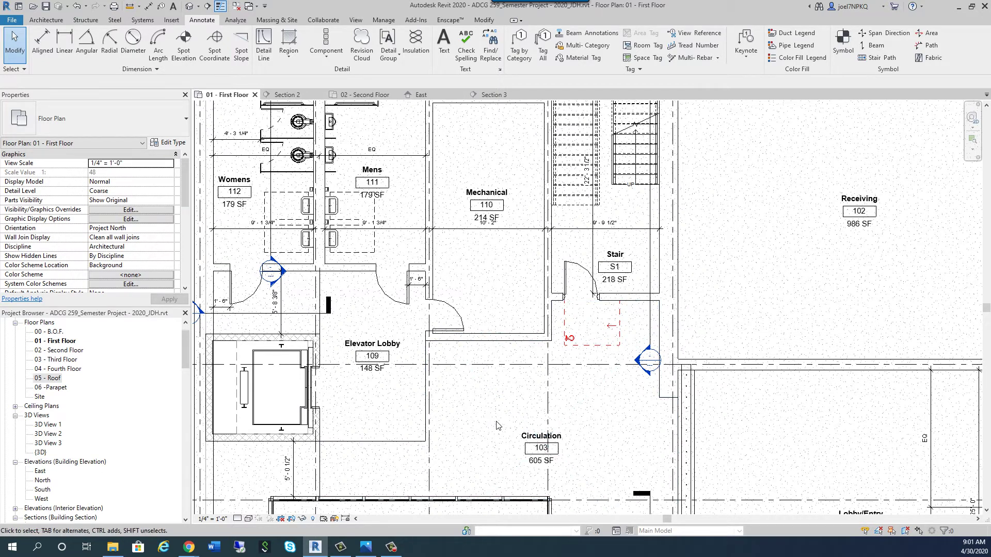
scroll(490, 430, "up", 1)
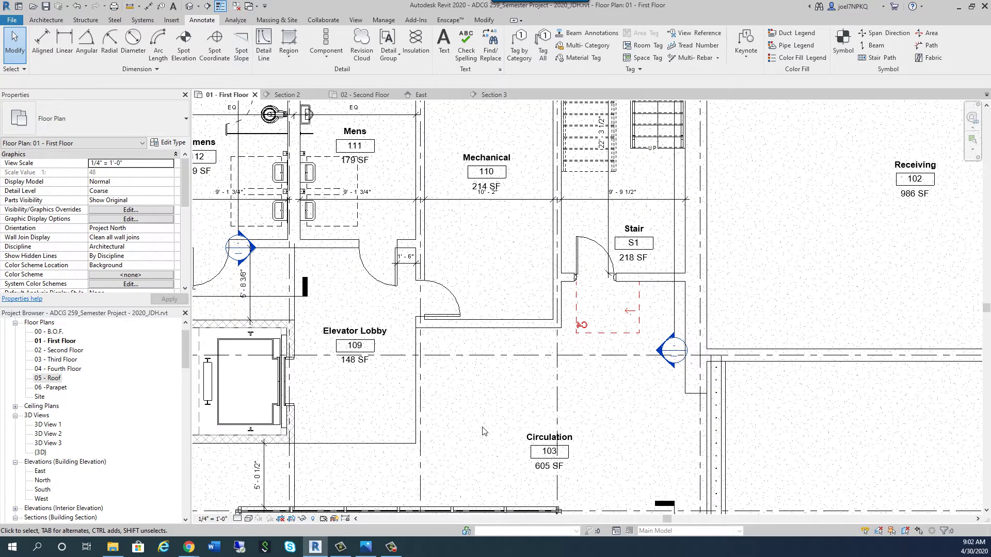
middle_click_drag(520, 278, 518, 320)
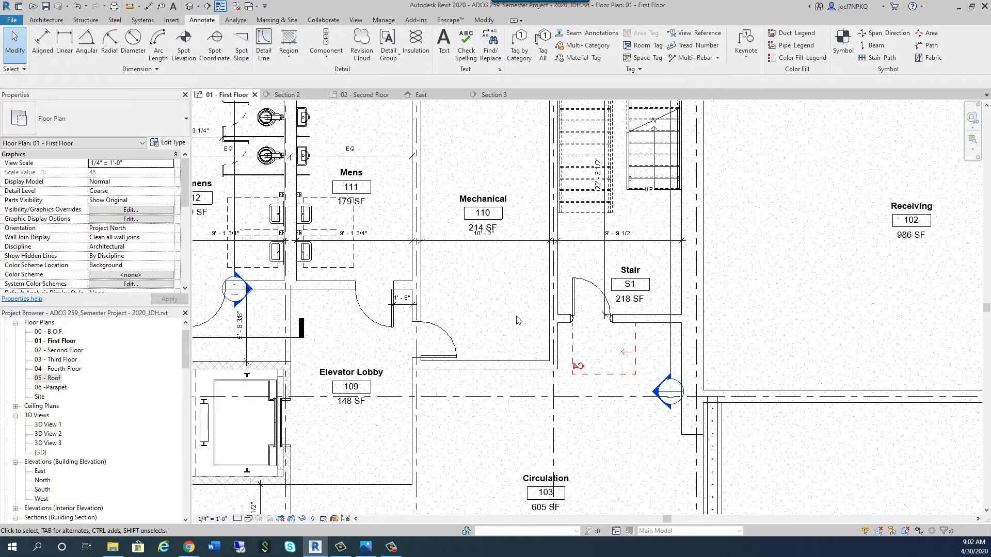
- Pan and zoom around Lobby/Entry 100, Mens, Mechanical, Receiving and the lower floor
scroll(529, 296, "down", 2)
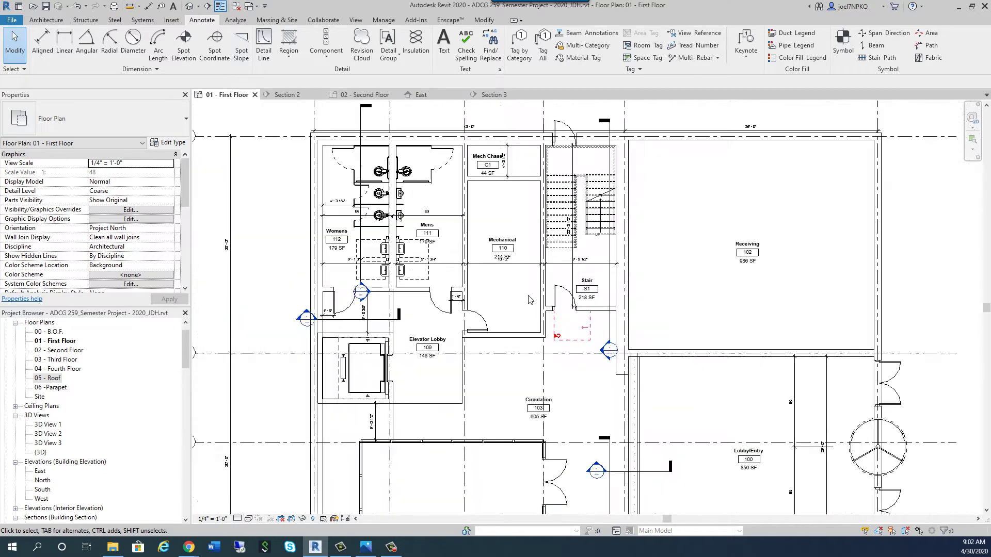
scroll(504, 370, "up", 1)
scroll(505, 370, "up", 1)
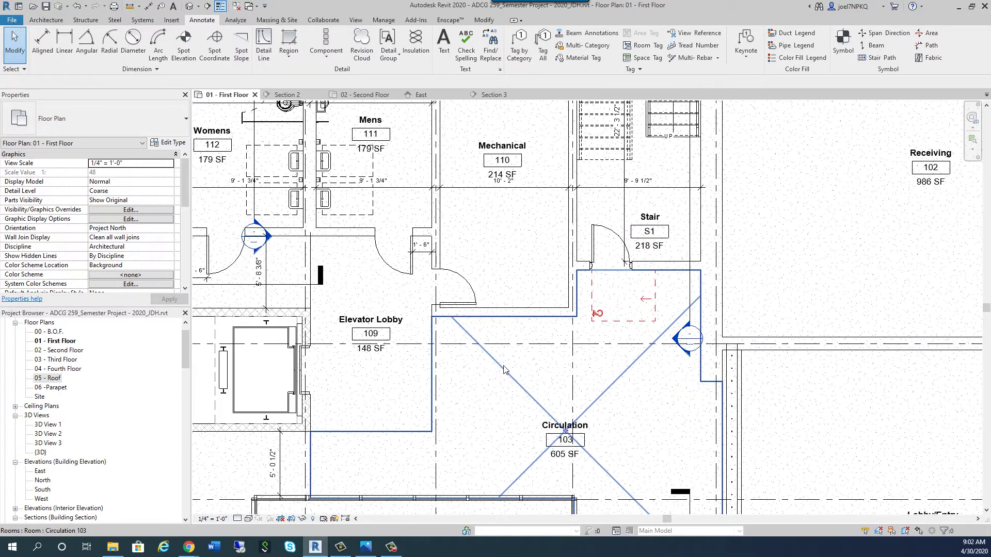
middle_click_drag(511, 355, 555, 324)
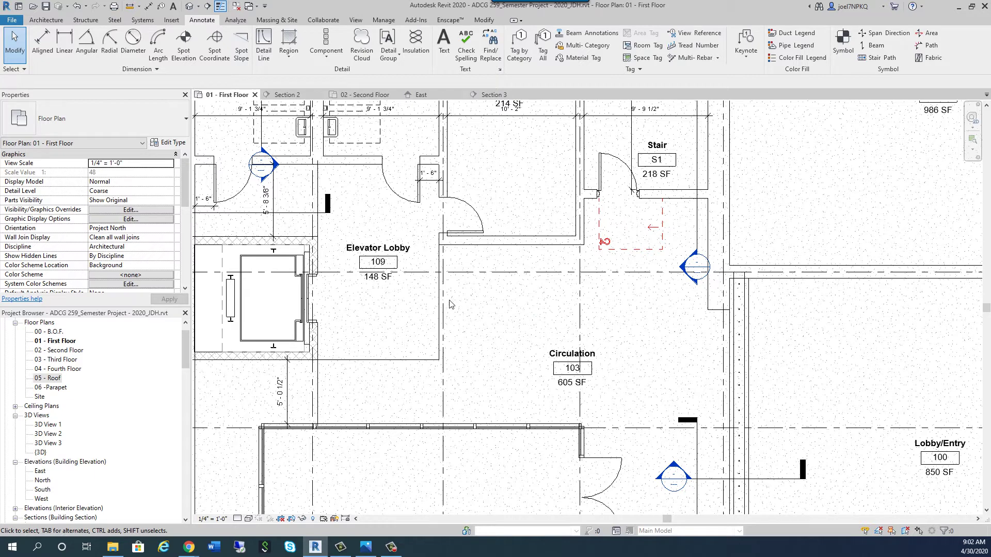
middle_click_drag(515, 190, 516, 351)
scroll(534, 313, "up", 1)
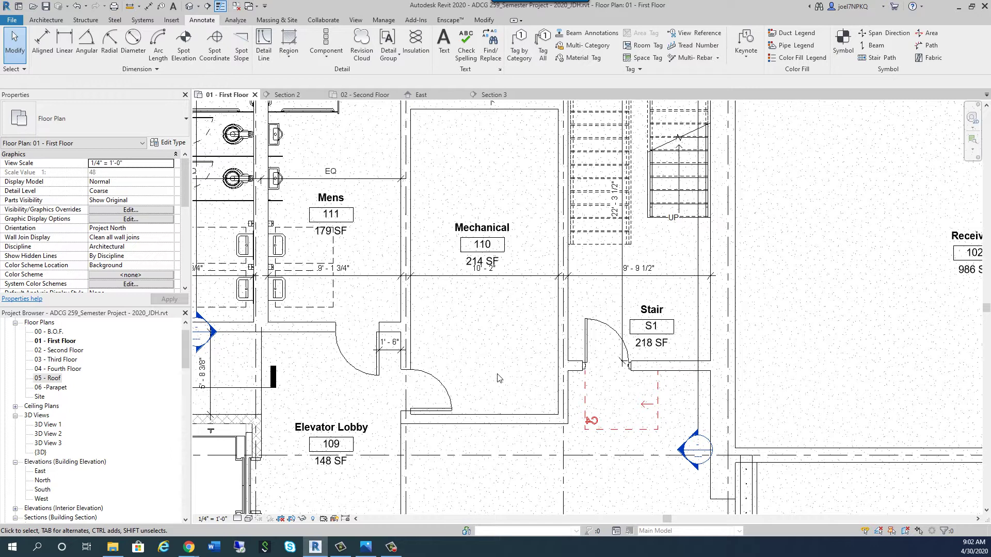
scroll(503, 377, "down", 4)
middle_click_drag(504, 379, 536, 268)
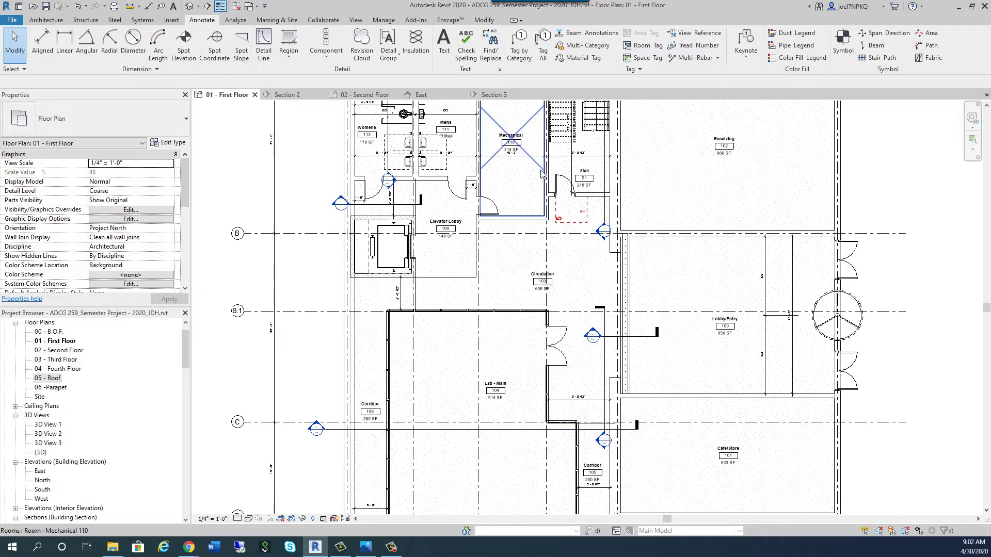
scroll(567, 207, "up", 3)
scroll(567, 207, "up", 2)
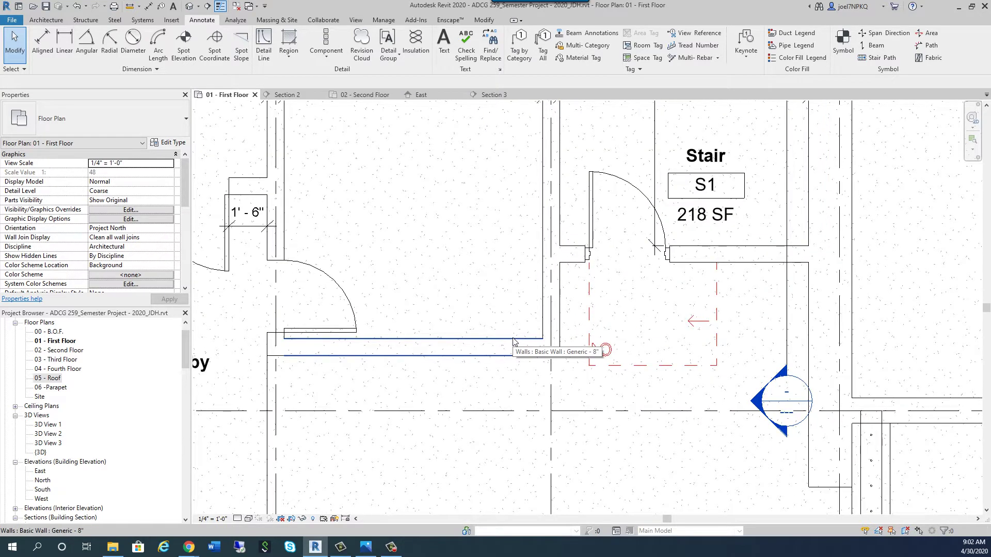
- Draw vertical and horizontal Interior 4 7/8" Partition walls enclosing a chase west of Stair S1
left_click(182, 134)
left_click(181, 134)
left_click(46, 20)
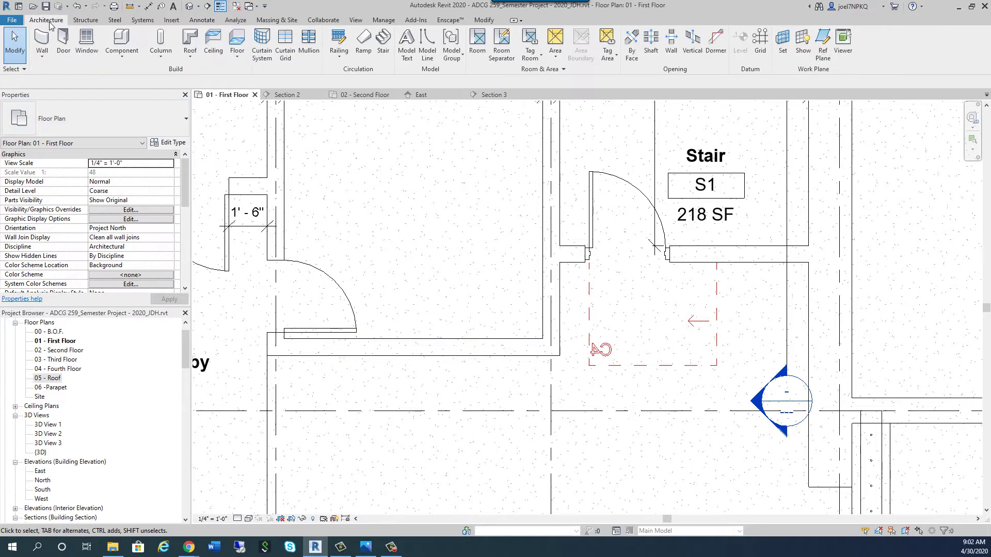
left_click(51, 58)
left_click(52, 74)
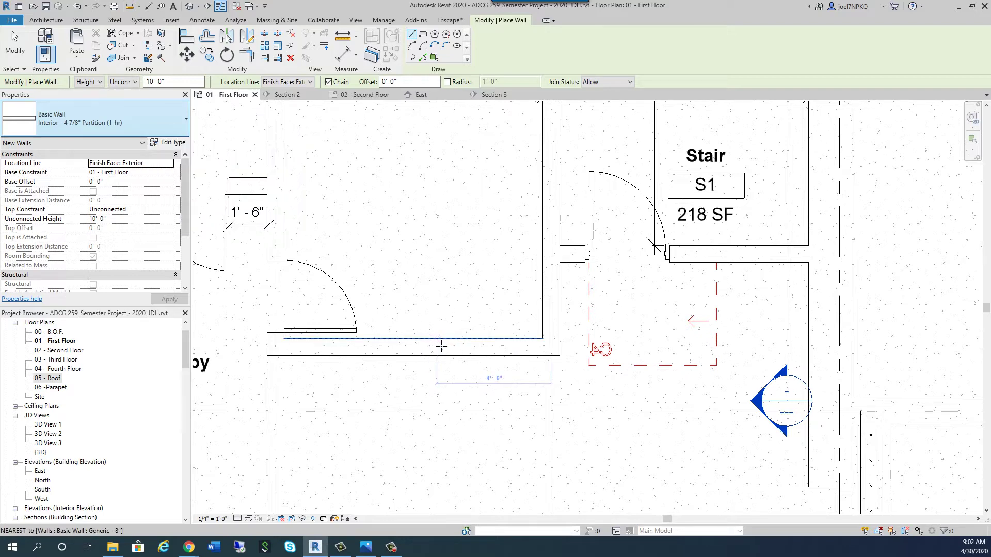
left_click(436, 339)
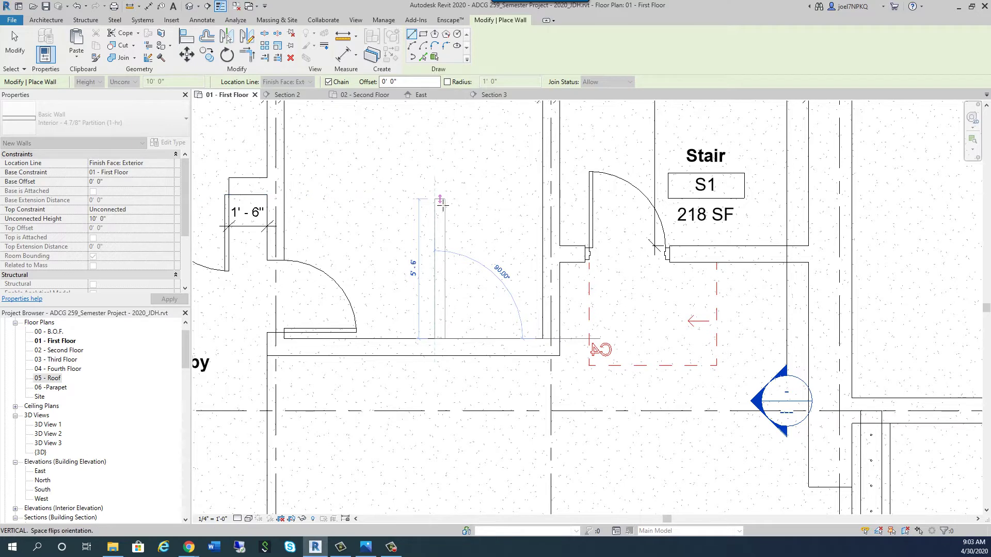
left_click(440, 200)
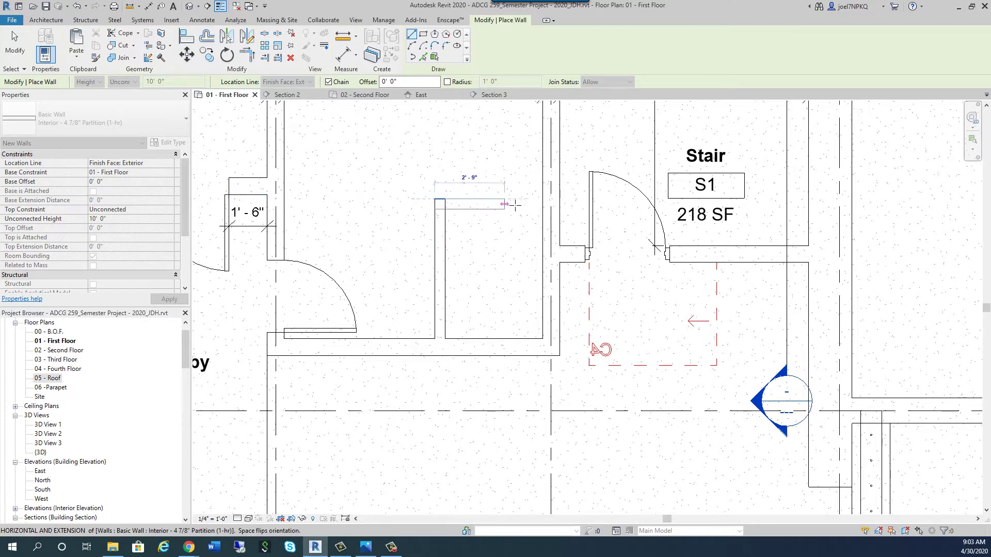
left_click(543, 199)
key("Escape")
key("Escape")
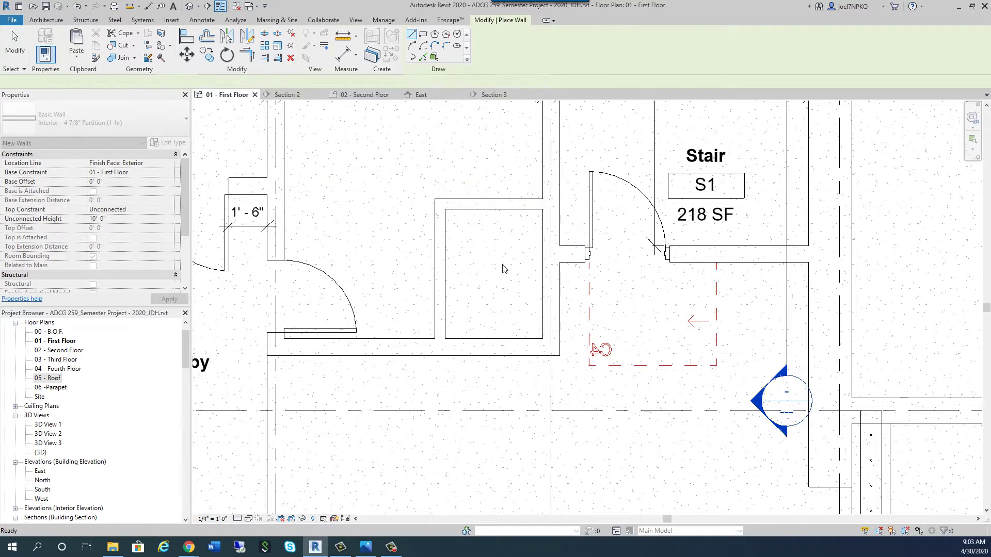
scroll(504, 270, "down", 3)
scroll(486, 272, "up", 4)
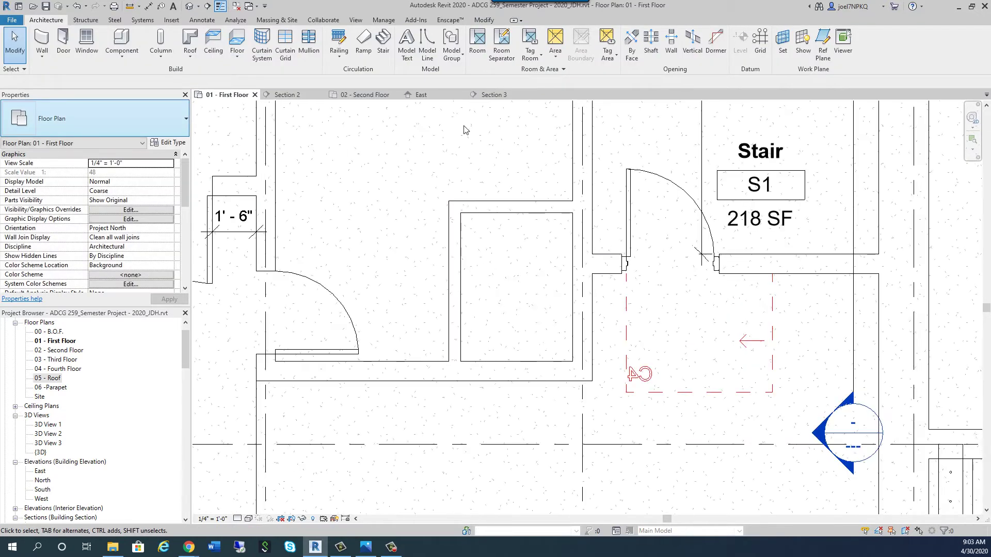
- In Load Family, browse Plumbing > Architectural > Fixtures > Sinks and preview Sink-Mop-2D
left_click(171, 21)
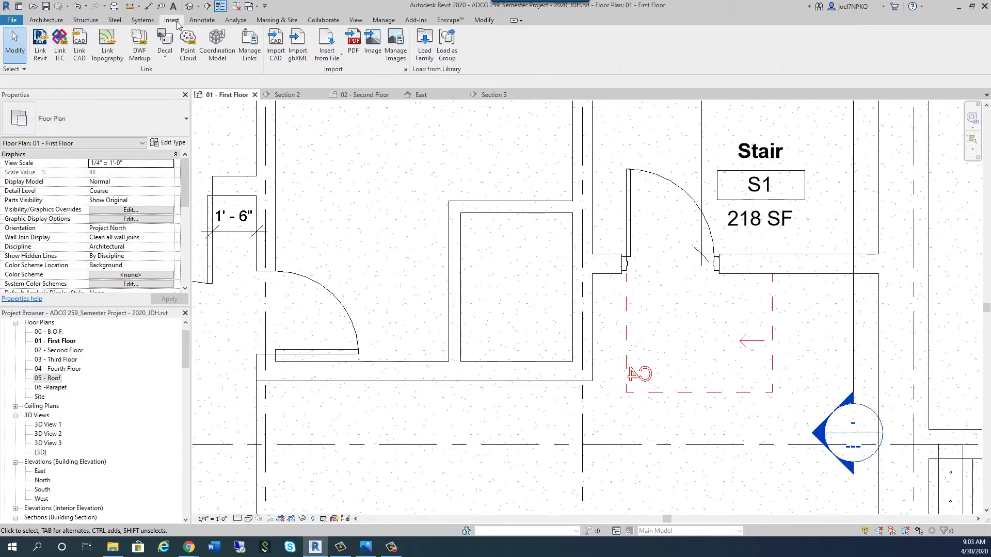
left_click(424, 47)
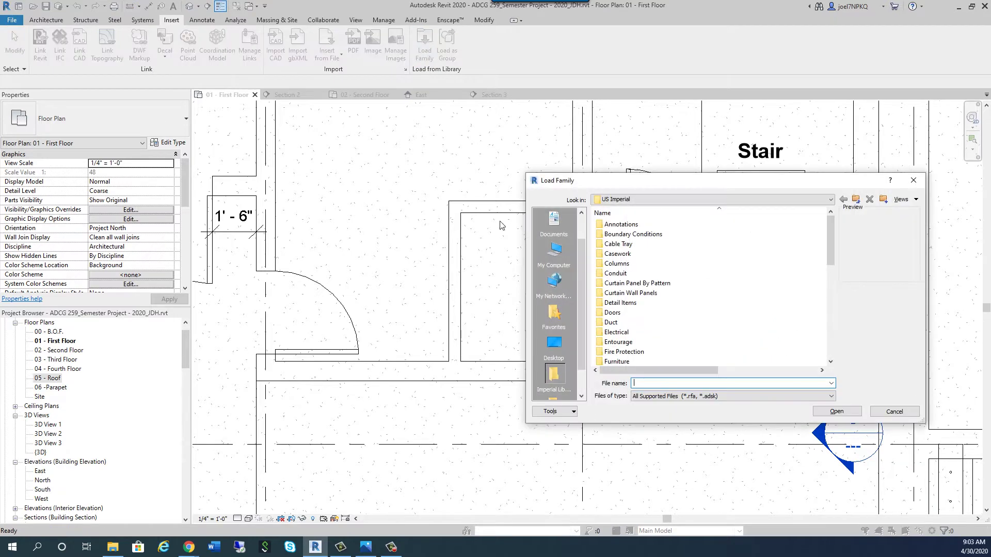
scroll(818, 253, "down", 2)
left_click_drag(828, 264, 843, 304)
double_click(641, 273)
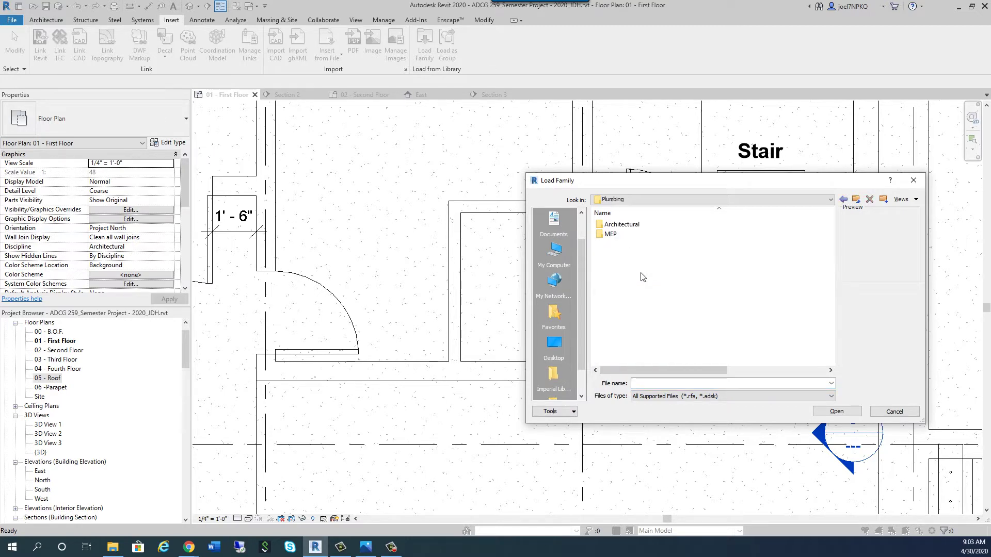
double_click(623, 225)
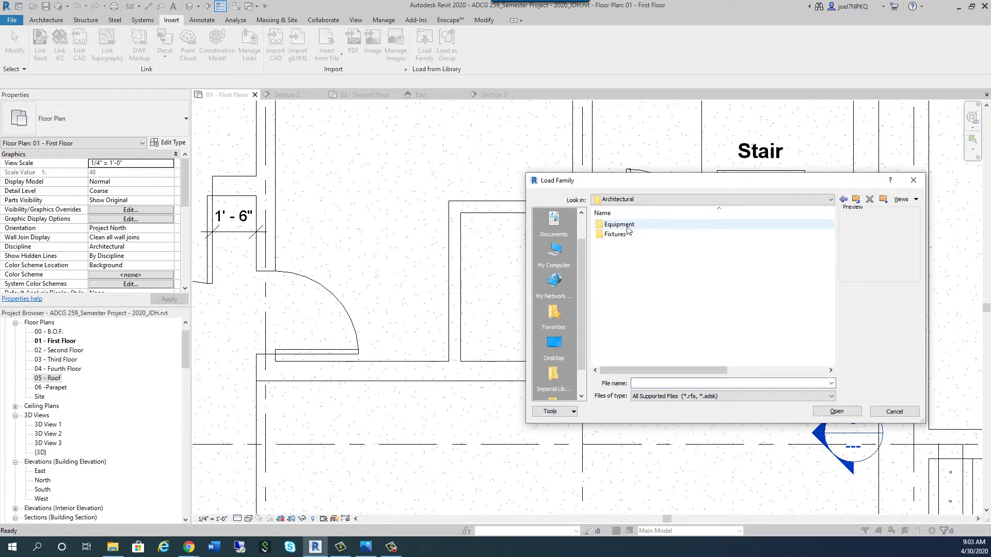
double_click(614, 236)
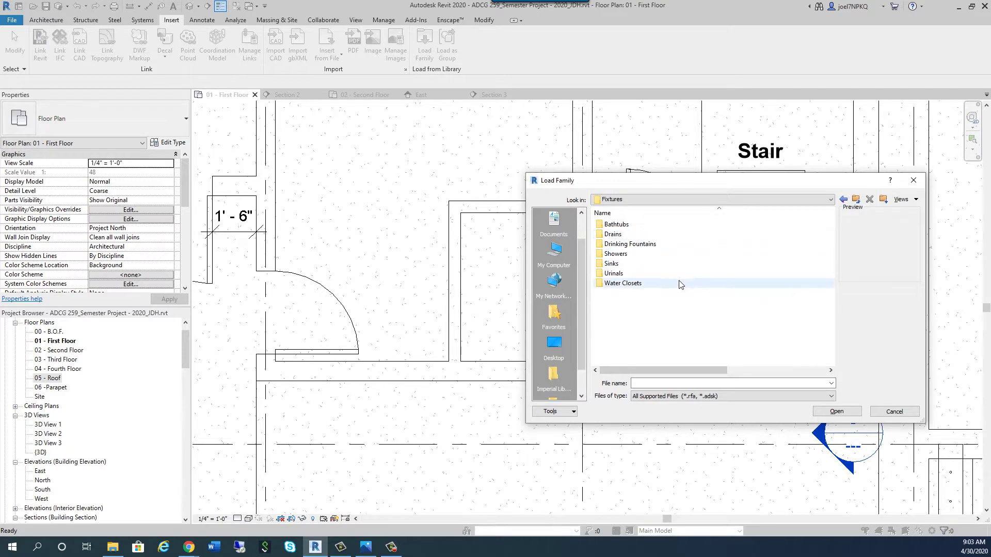
double_click(612, 264)
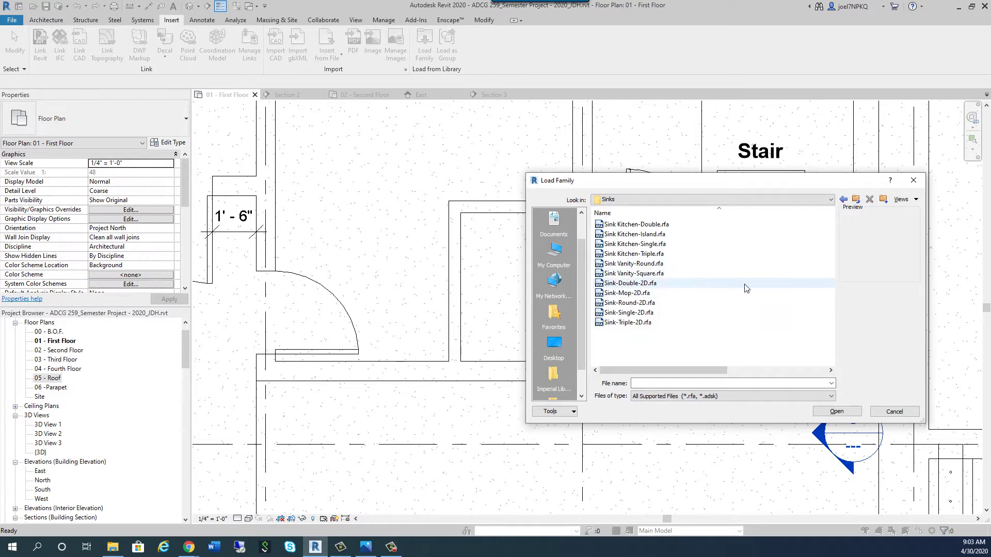
left_click(641, 295)
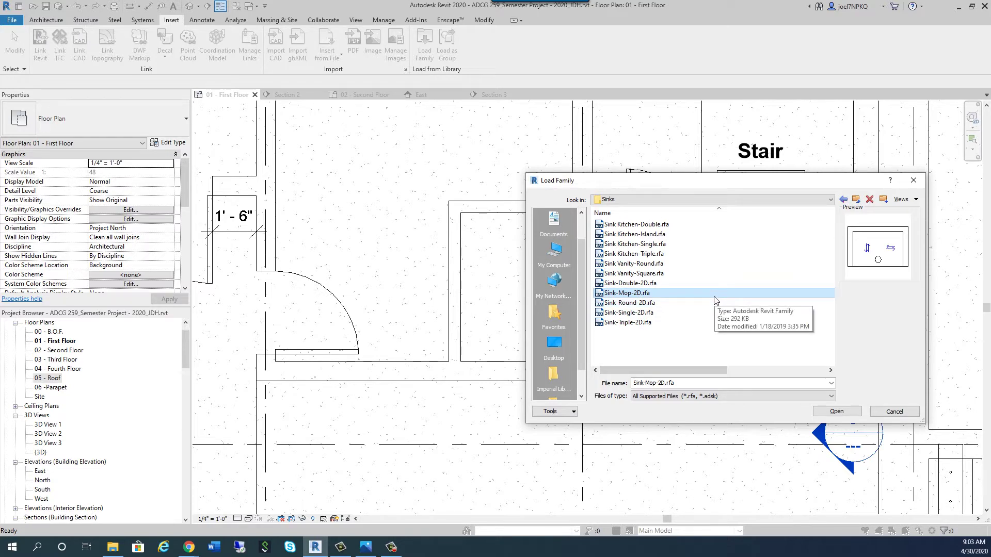
- Load Sink - Mop.rfa from the Plumbing > MEP > Fixtures > Sinks folder
left_click(855, 199)
left_click(856, 199)
left_click(855, 199)
double_click(629, 235)
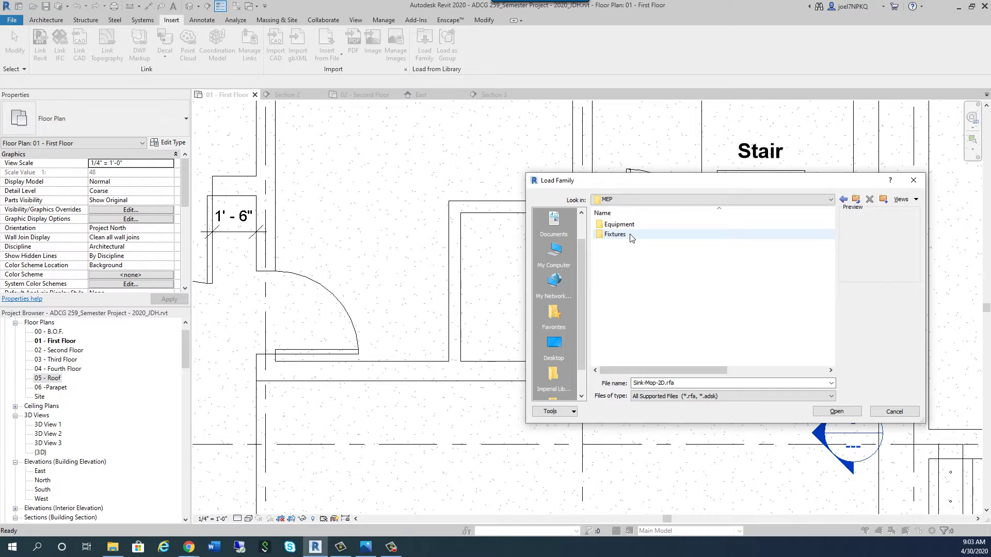
double_click(689, 236)
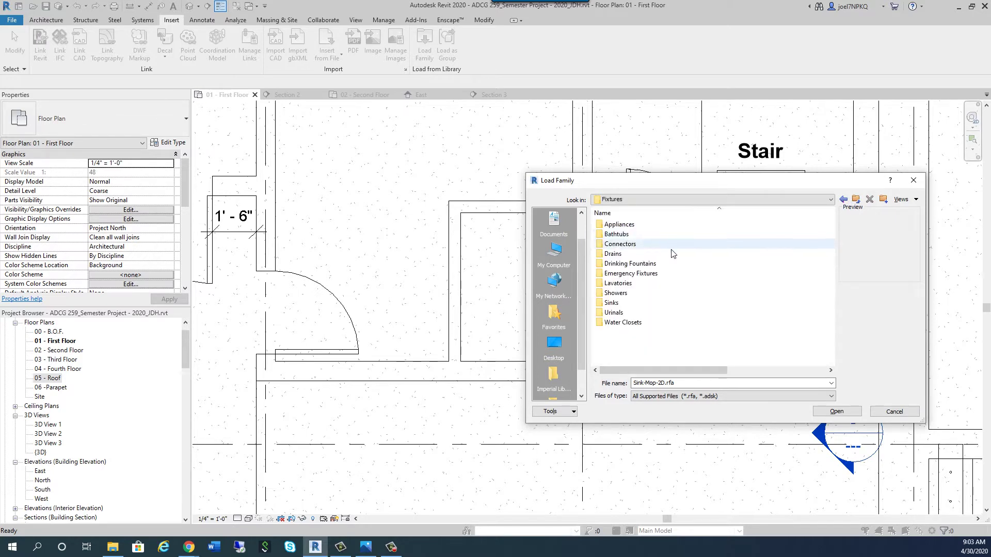
double_click(661, 304)
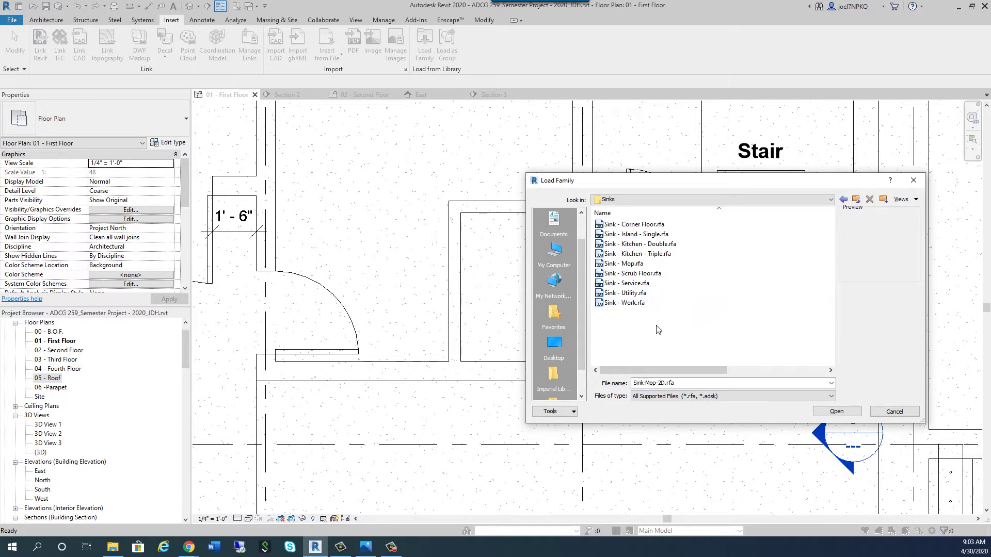
left_click(639, 285)
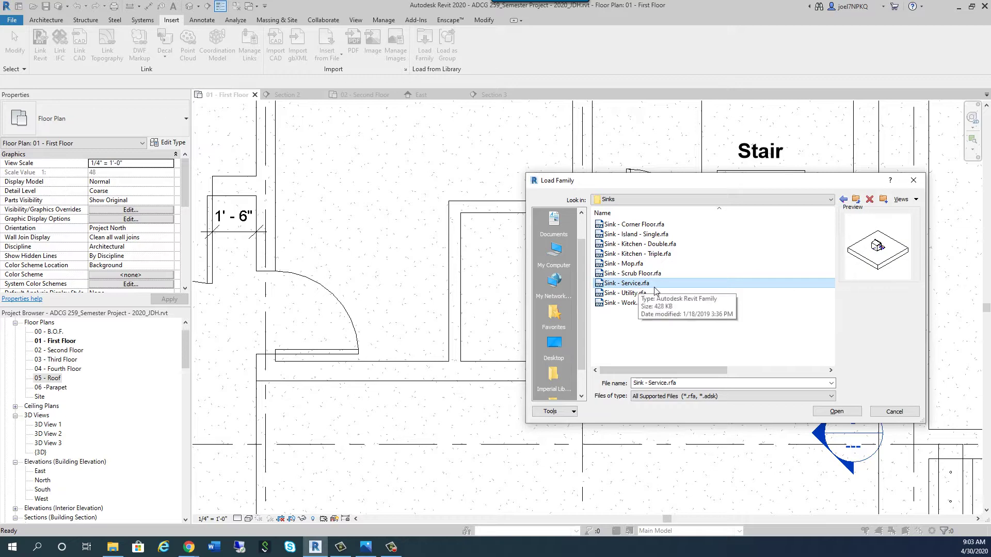
left_click(636, 264)
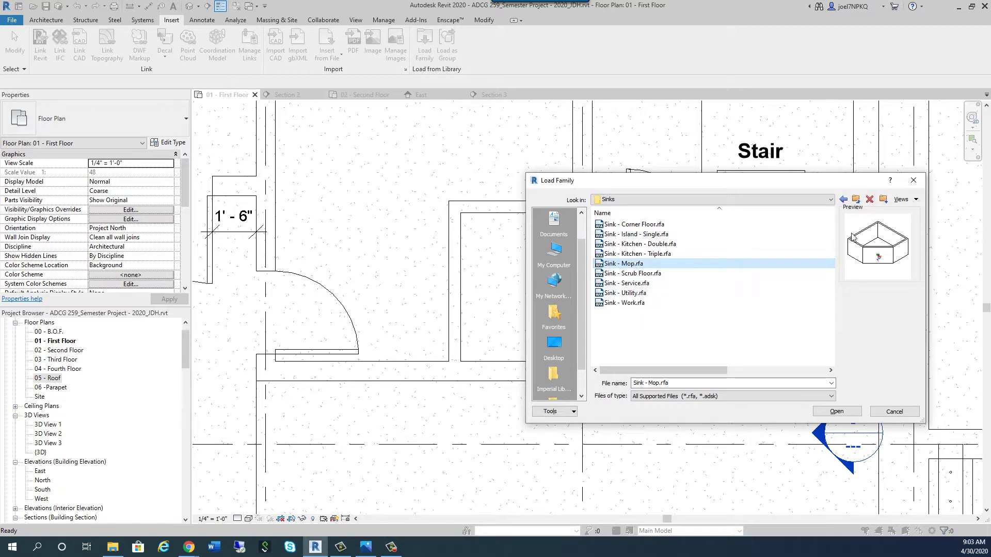
left_click(841, 413)
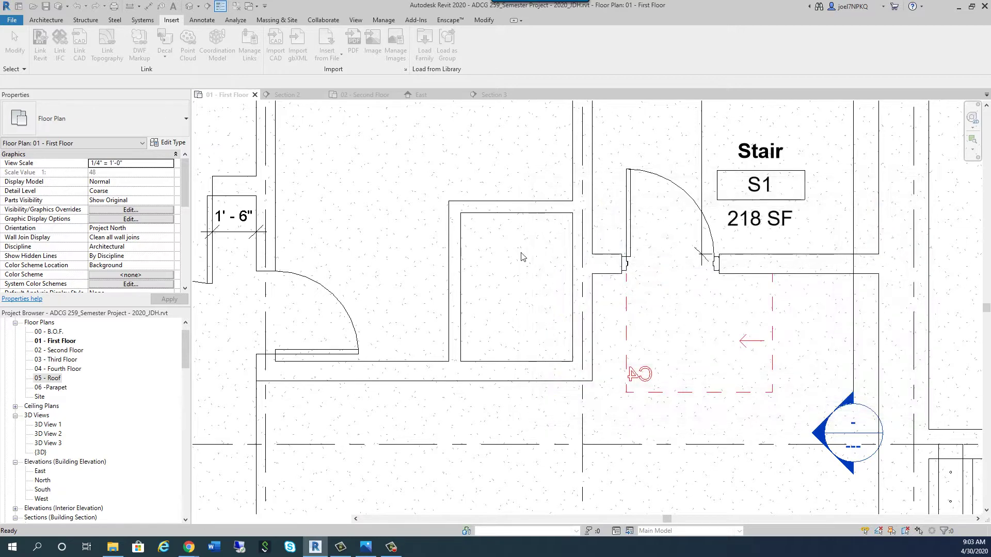
- Place the Sink - Mop component, rotated with Space, in the chase's upper-right corner
left_click(47, 21)
left_click(121, 57)
left_click(139, 78)
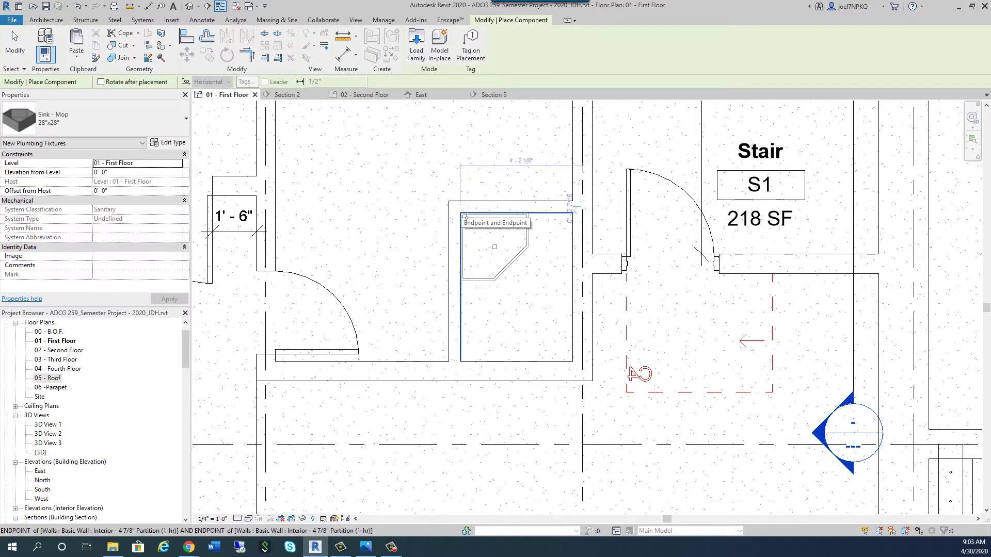
key("space")
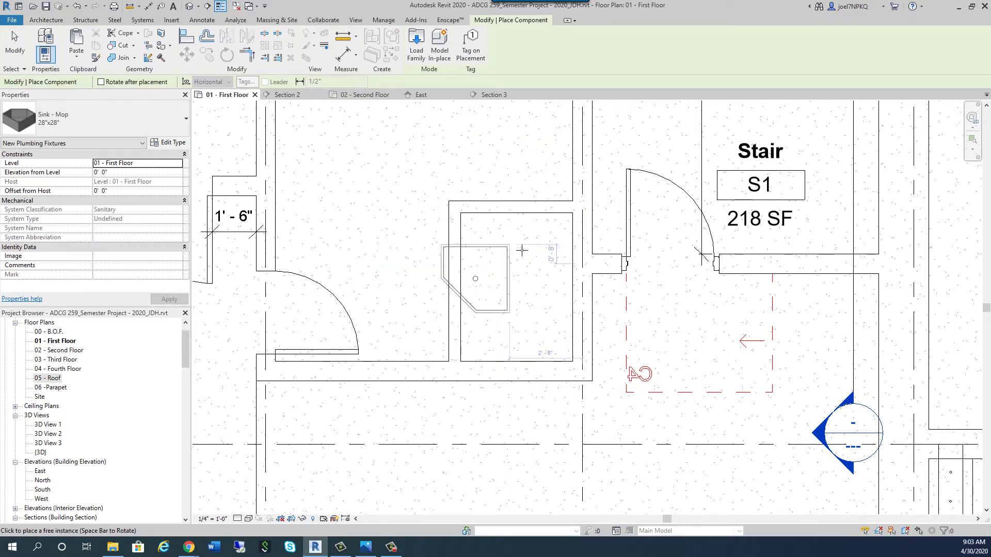
key("space")
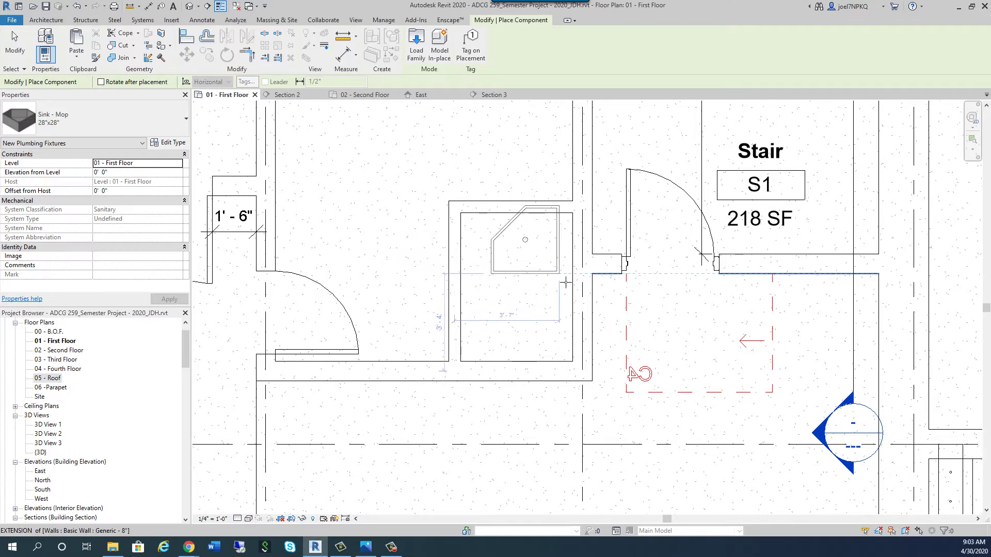
key("space")
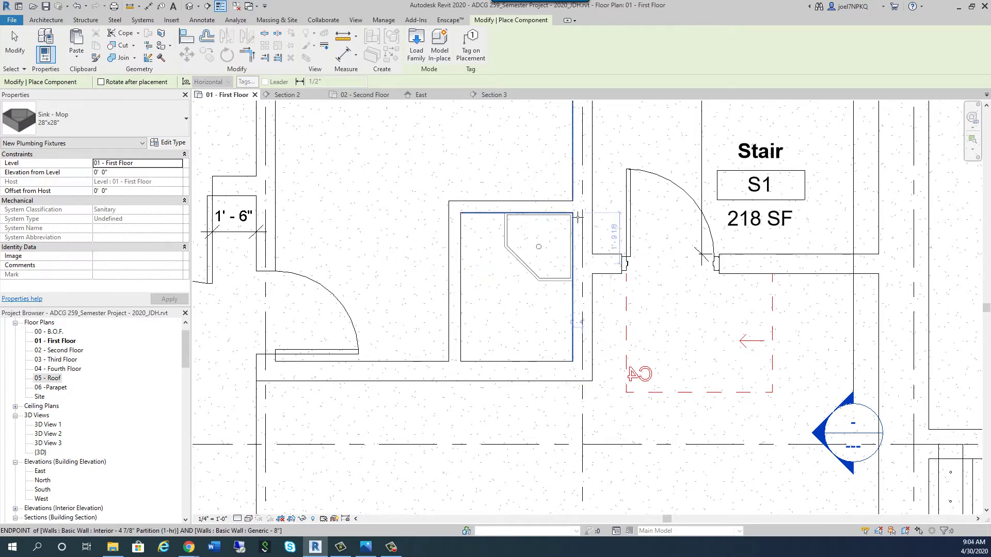
left_click(578, 218)
key("Escape")
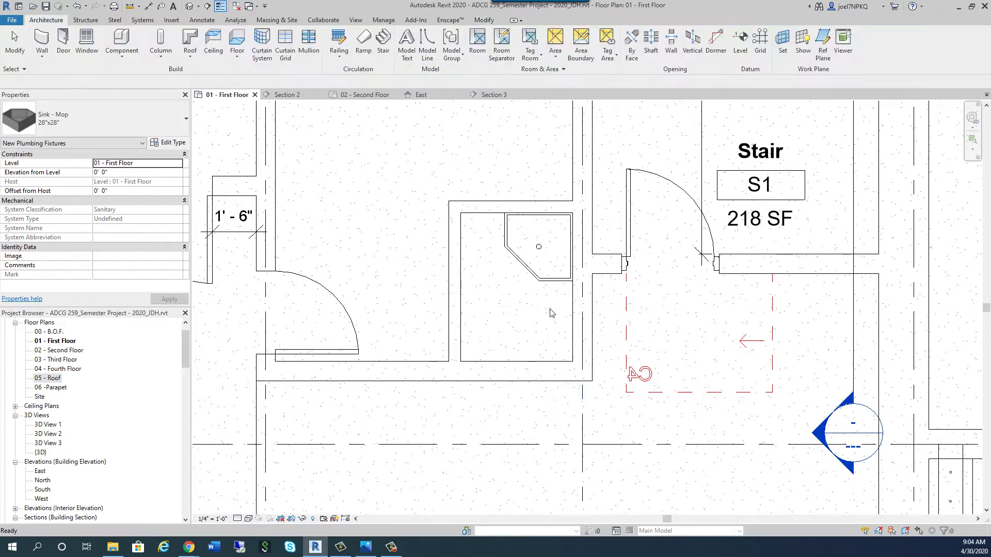
- Change the door west of the new room to Single-Flush 36" x 84"
scroll(525, 329, "down", 2)
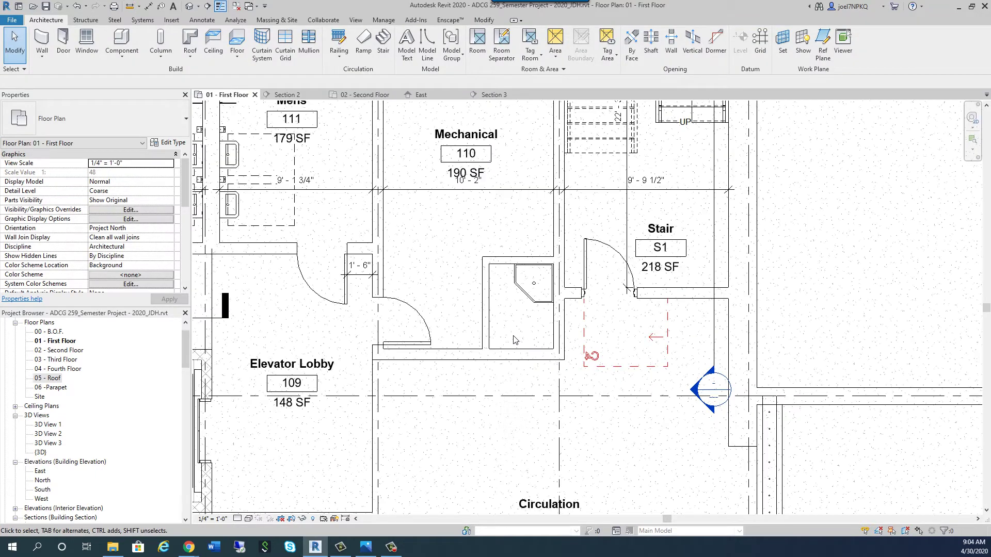
scroll(513, 339, "up", 1)
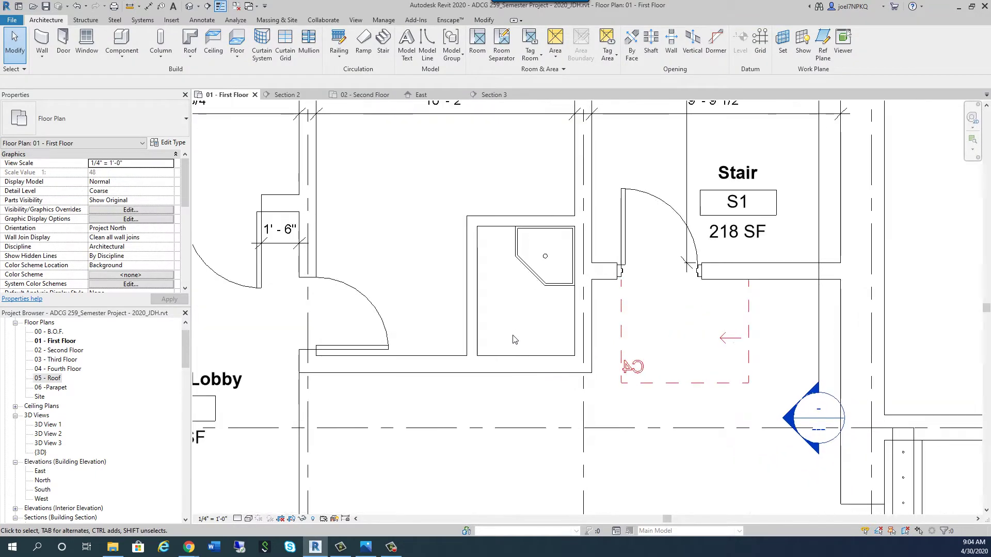
left_click(388, 329)
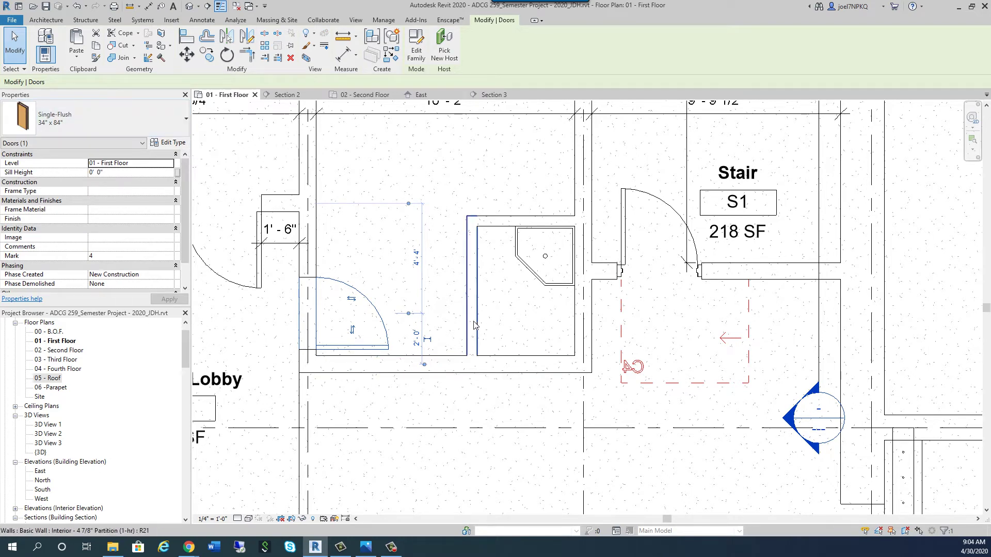
scroll(476, 344, "down", 3)
scroll(367, 309, "up", 3)
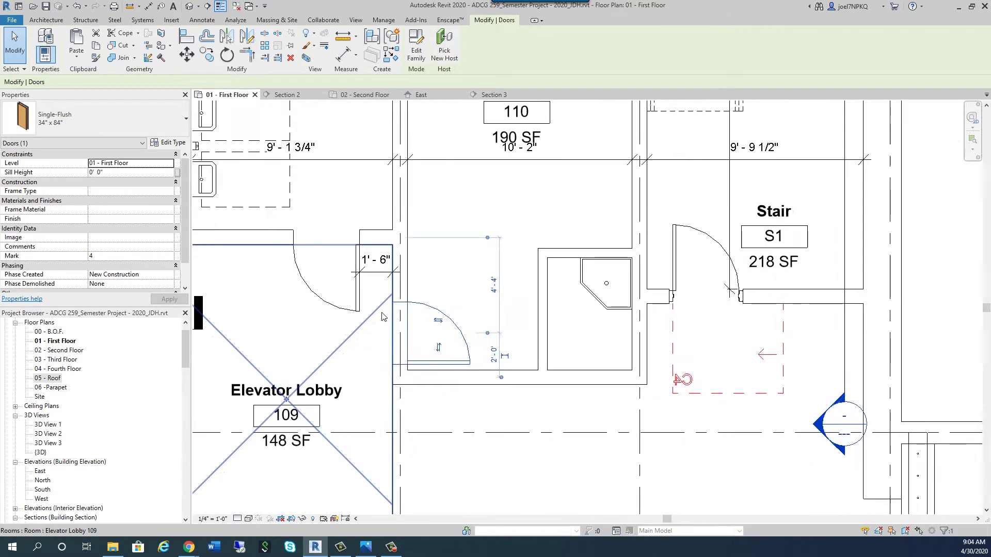
left_click(146, 126)
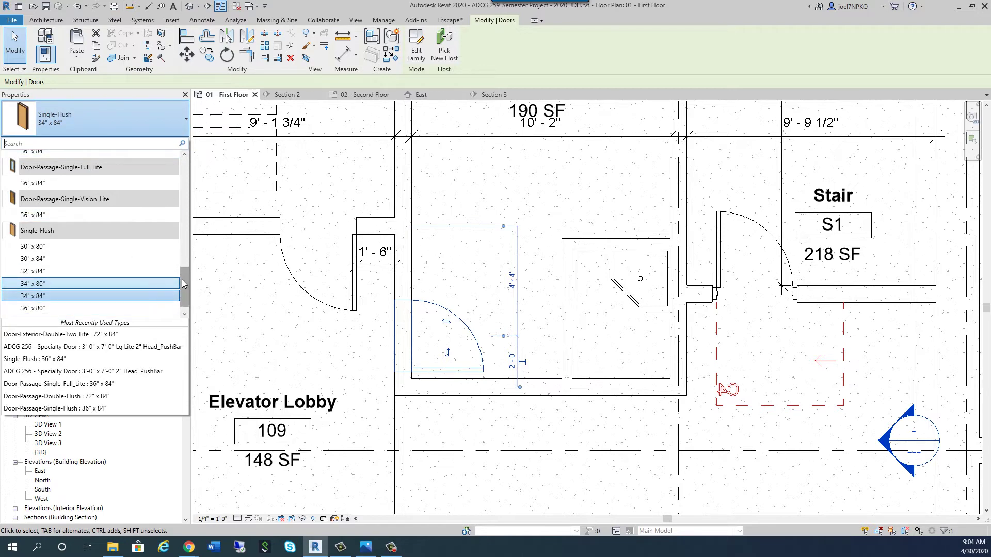
left_click(283, 304)
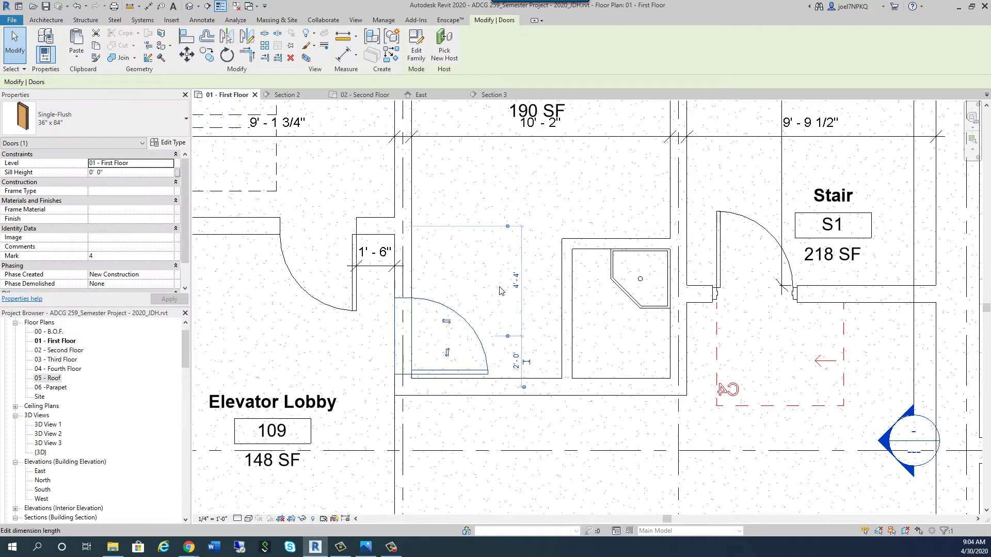
key("Escape")
- Set the door's distance from the lower wall to 2'-4"
left_click(449, 302)
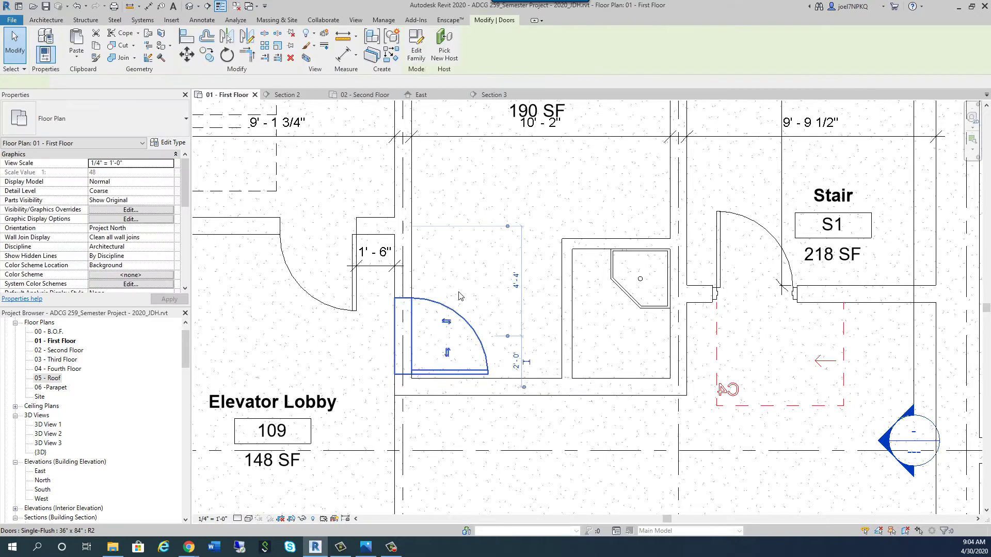
left_click(514, 356)
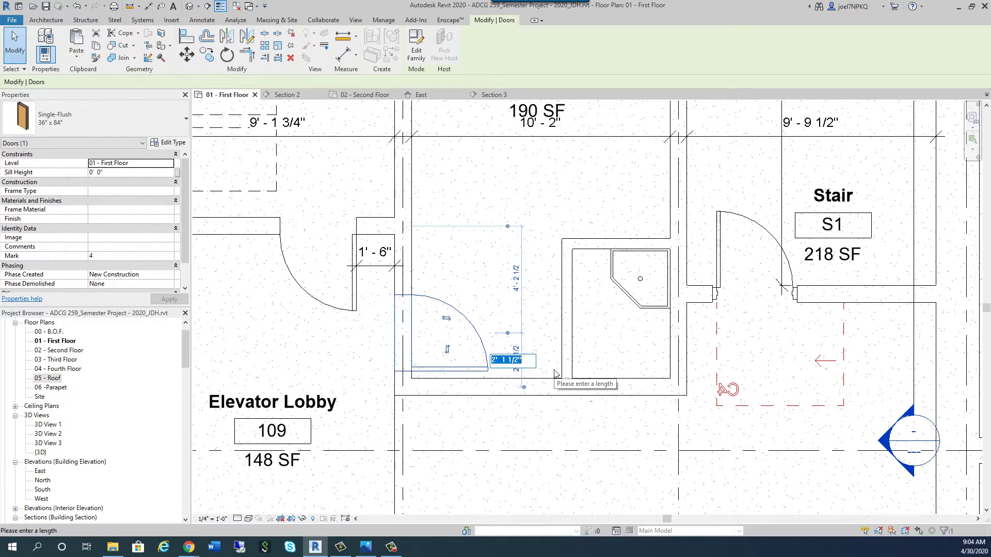
type("2 4")
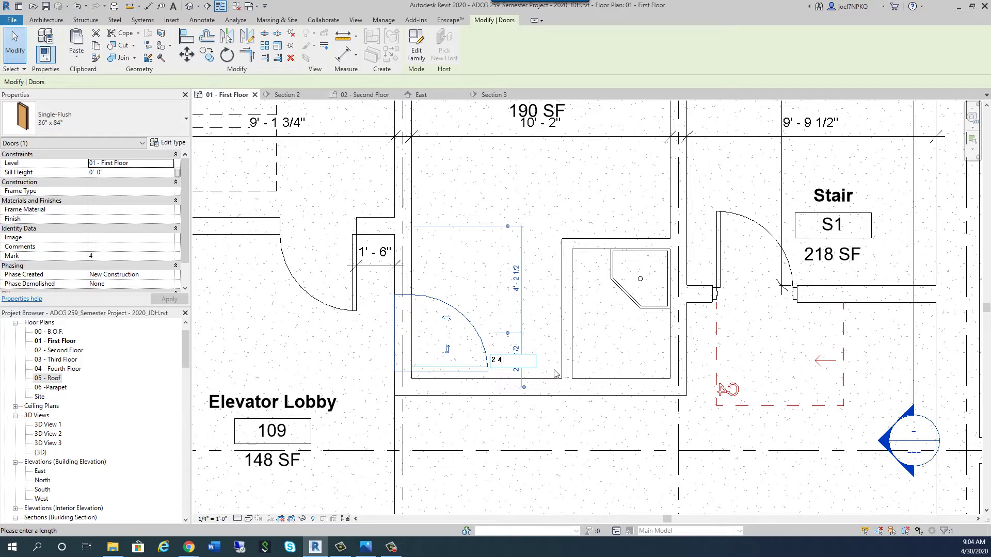
key("Return")
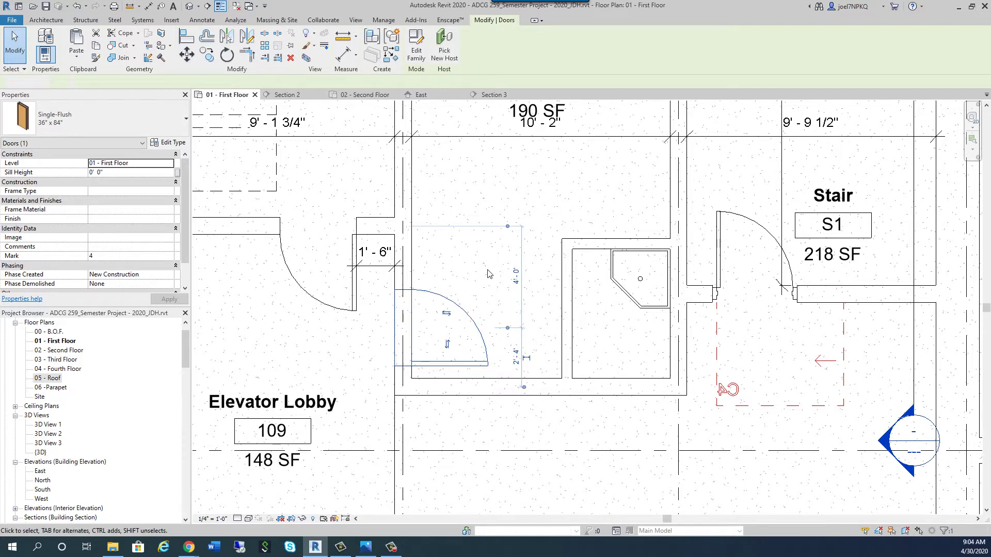
left_click(488, 270)
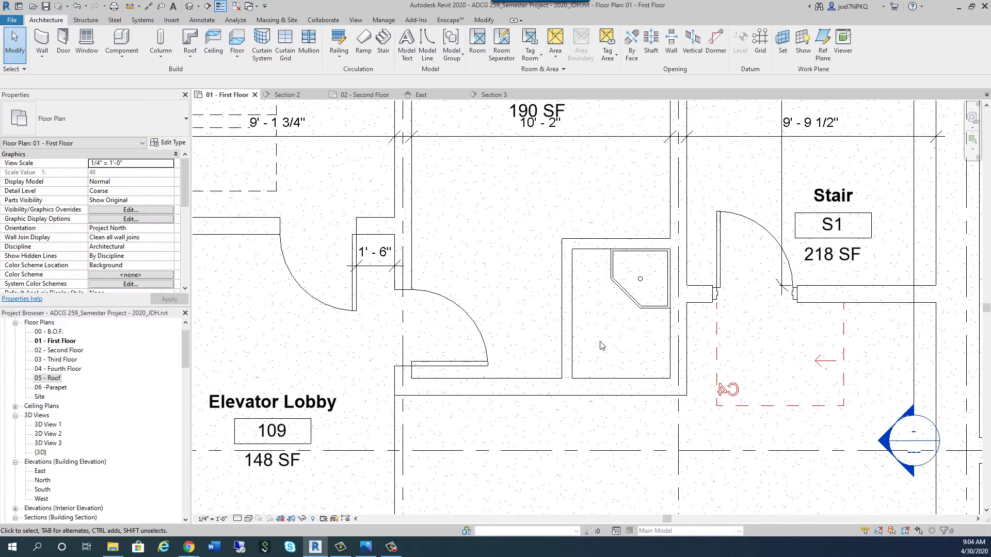
- Add an aligned dimension measuring 5'-6" between the room's wall faces
scroll(606, 342, "down", 4)
scroll(487, 294, "up", 3)
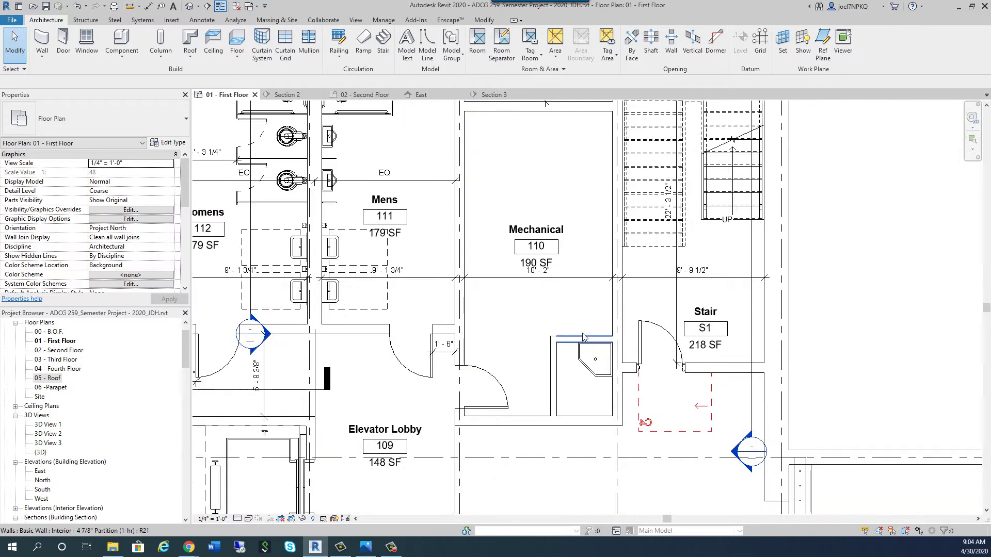
scroll(561, 379, "up", 3)
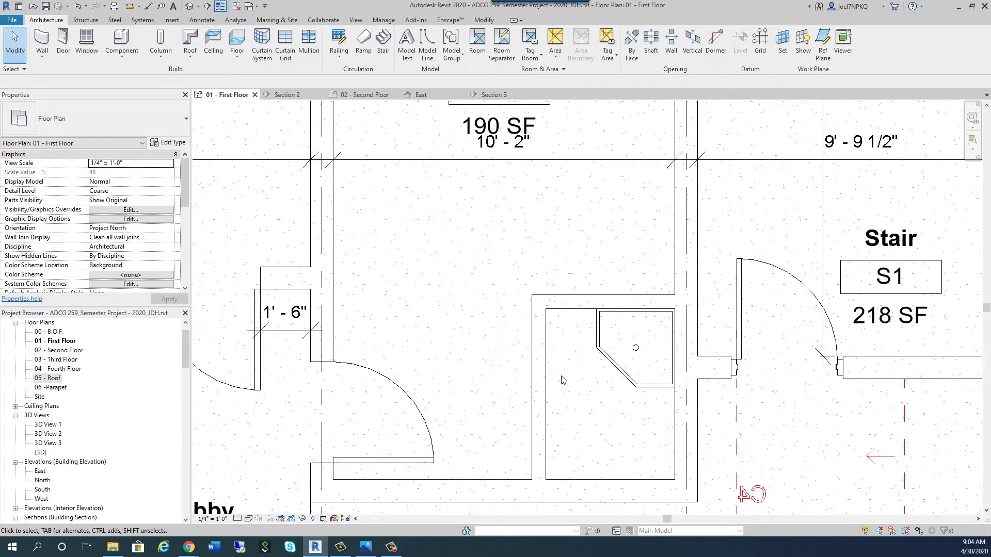
left_click(584, 305)
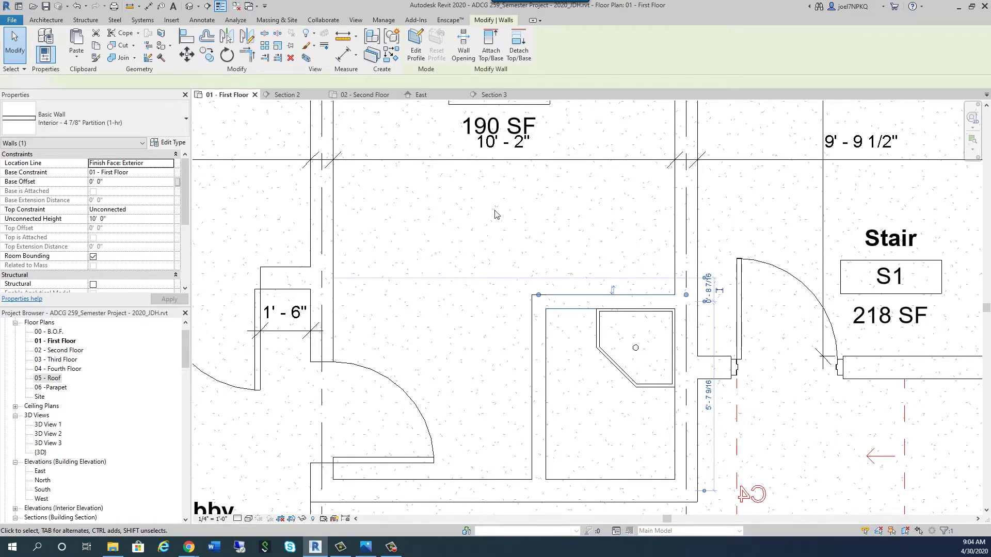
left_click(503, 248)
left_click(202, 21)
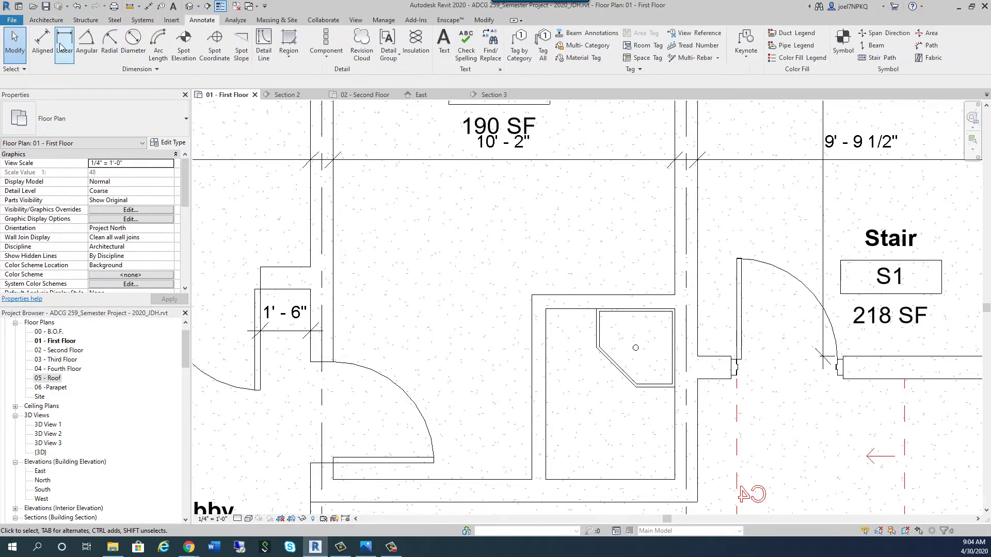
left_click(43, 44)
left_click(512, 477)
left_click(546, 295)
left_click(500, 288)
key("Escape")
key("Escape")
- Move the small room's upper wall so the room is 6'-6" deep
left_click(539, 293)
left_click(490, 389)
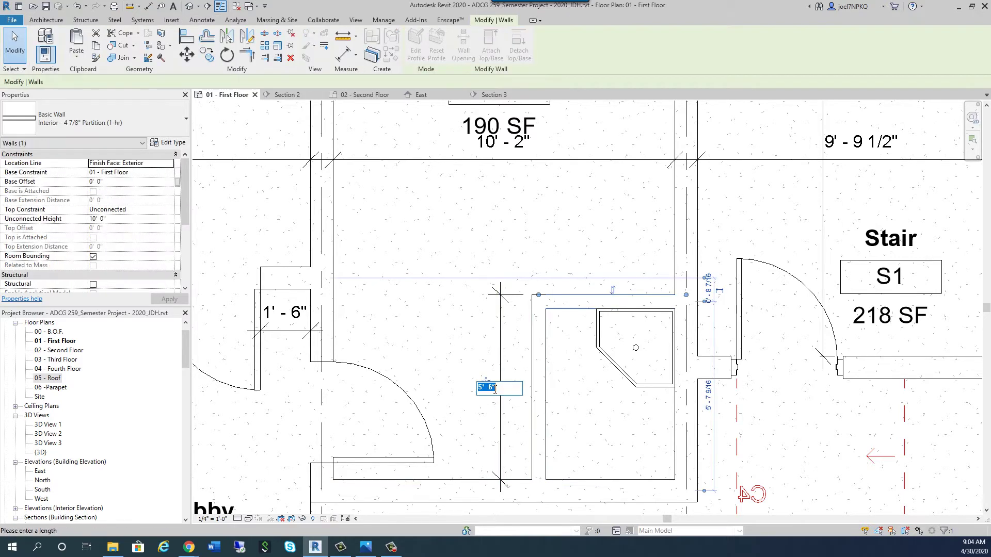
type("6 6")
key("Return")
key("Escape")
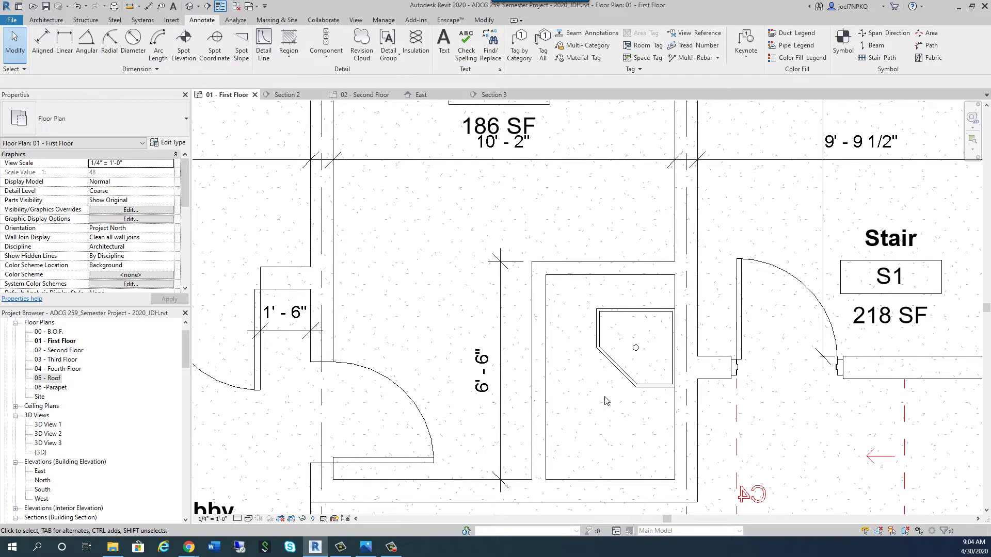
- Align the mop sink flush against the upper wall face
key("d")
key("i")
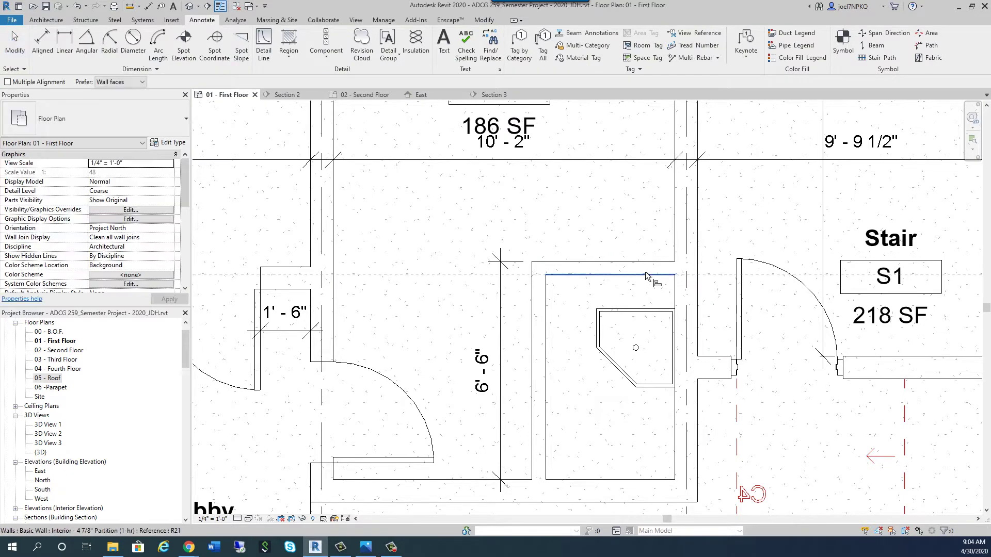
left_click(645, 275)
left_click(649, 309)
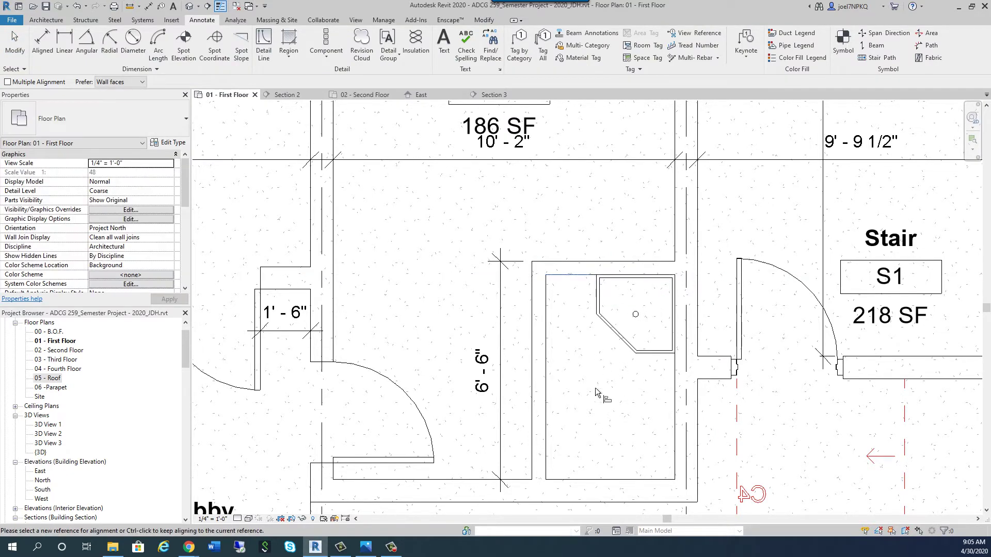
key("Escape")
key("Escape")
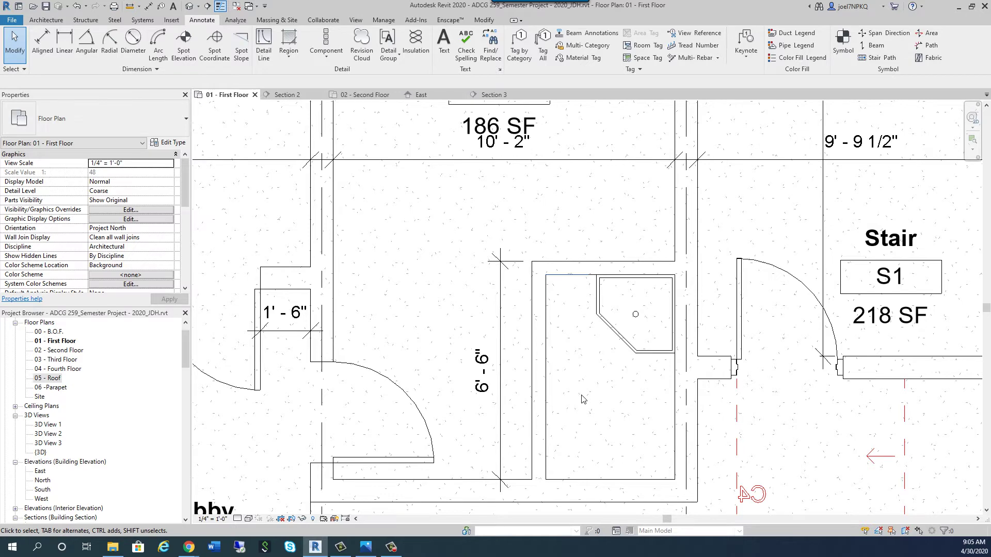
- Place a new Single-Flush 30" x 84" door in the small room's left wall
left_click(391, 380)
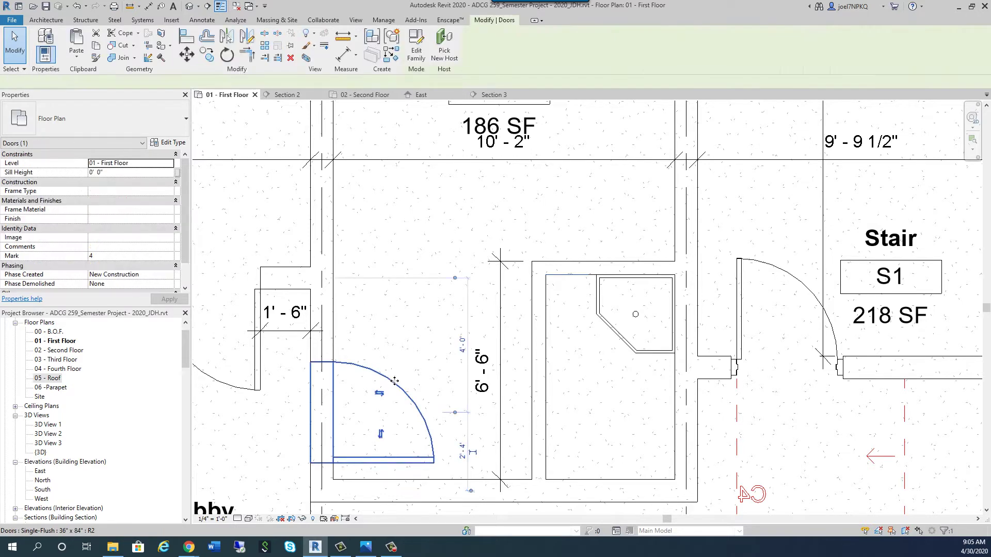
left_click(386, 53)
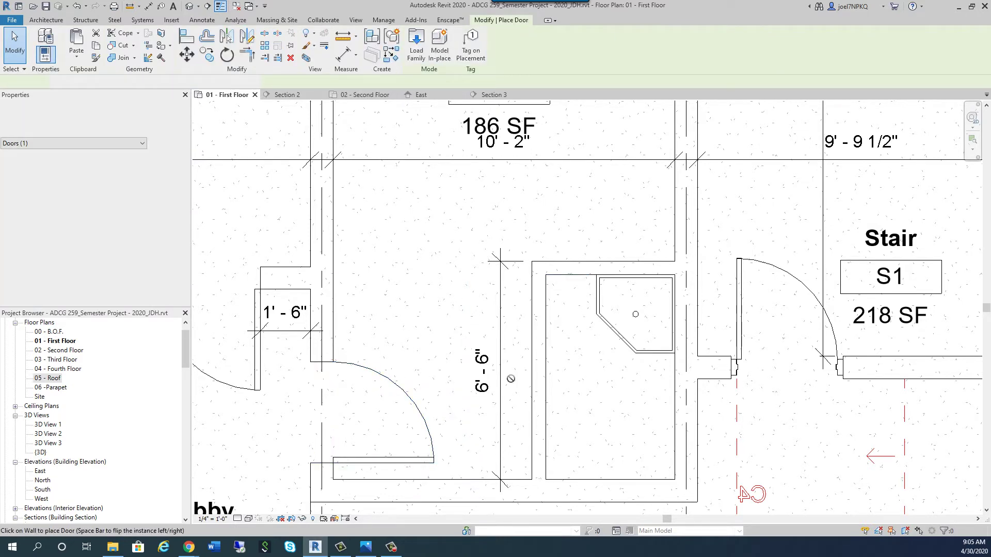
left_click(541, 423)
key("Escape")
key("Escape")
left_click(604, 394)
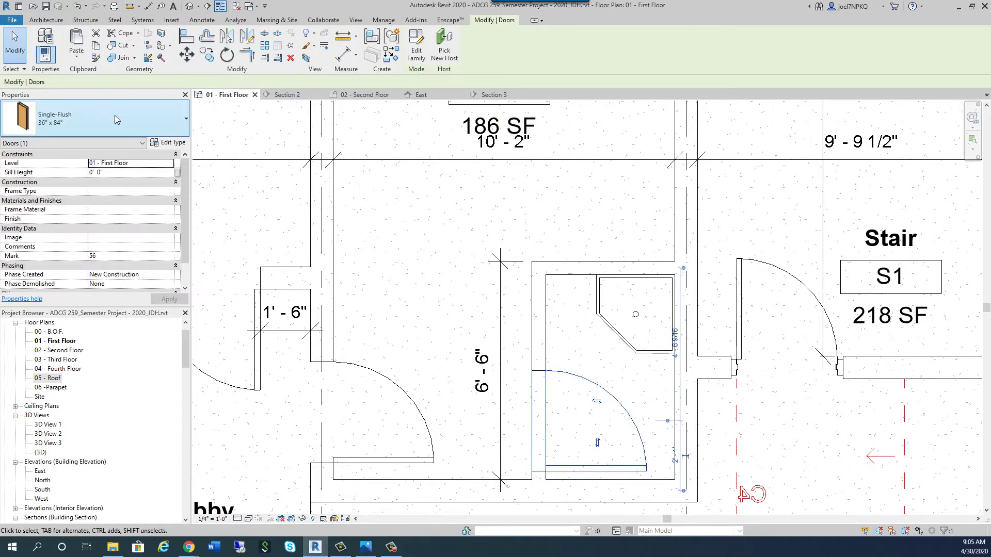
left_click(179, 131)
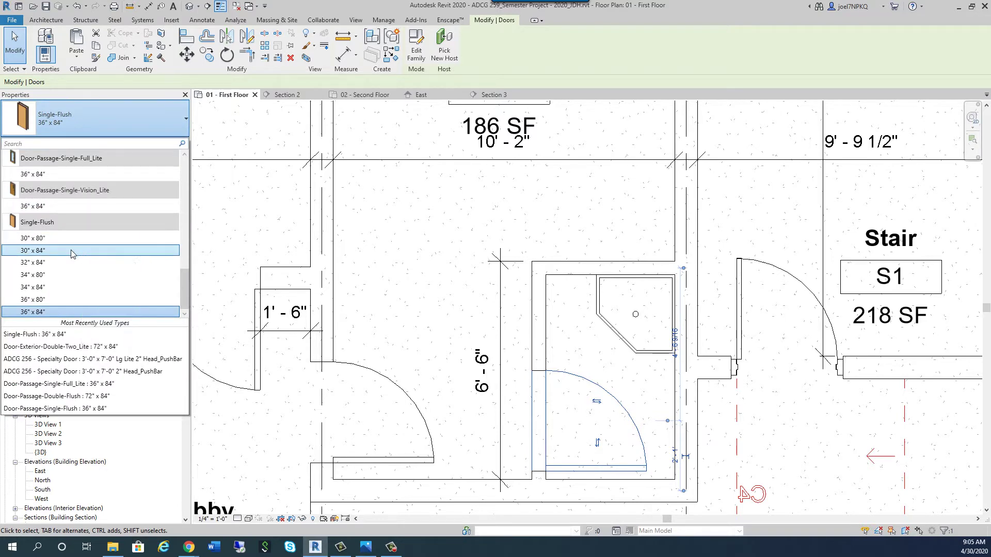
left_click(572, 444)
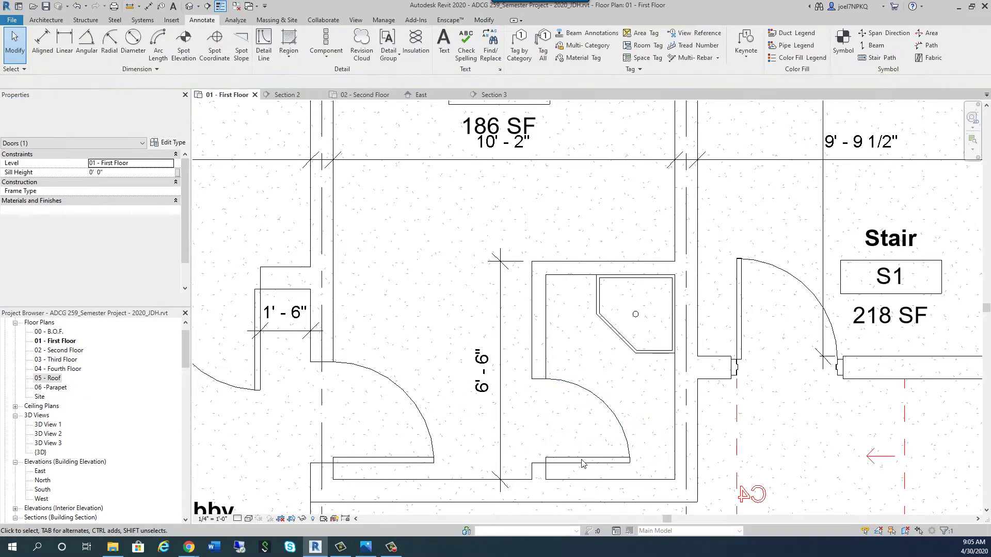
- Position the new door 2'-0" from the wall below
left_click(589, 458)
left_click(658, 454)
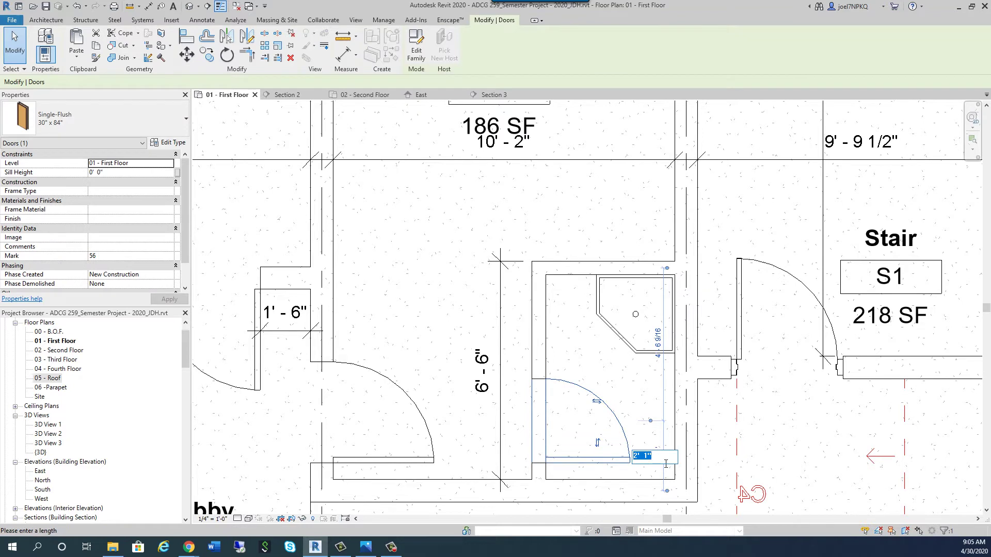
type("1' 6")
key("Return")
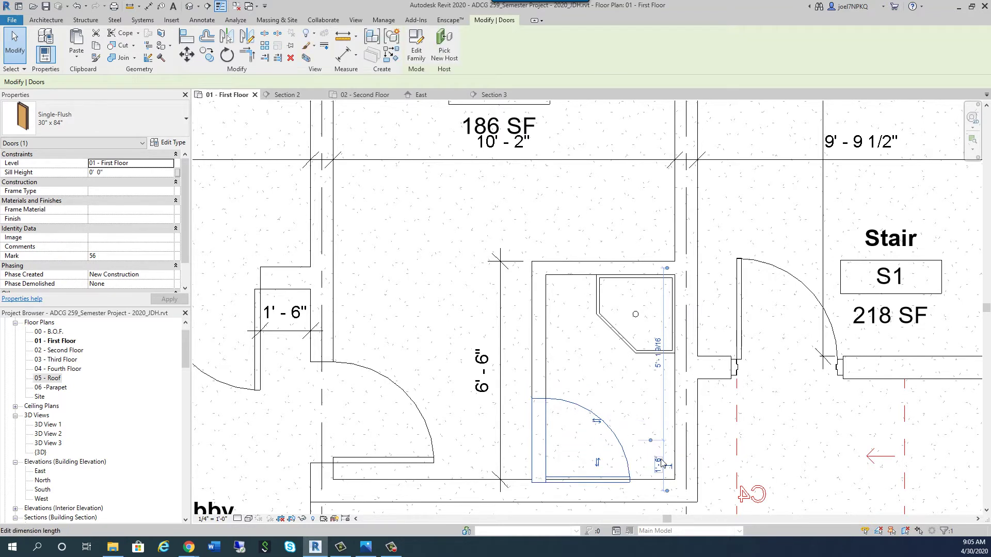
left_click(660, 463)
type("2 0")
key("Return")
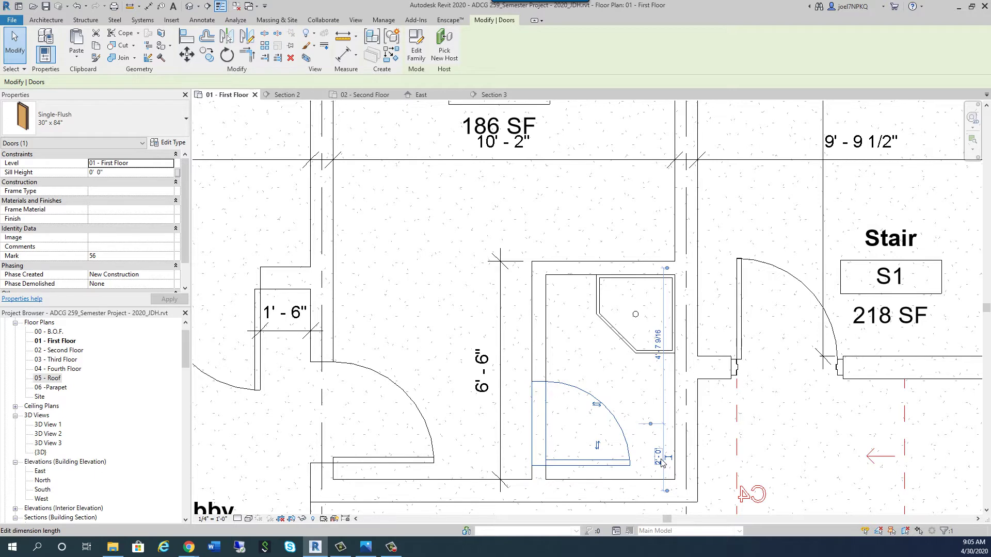
left_click(638, 385)
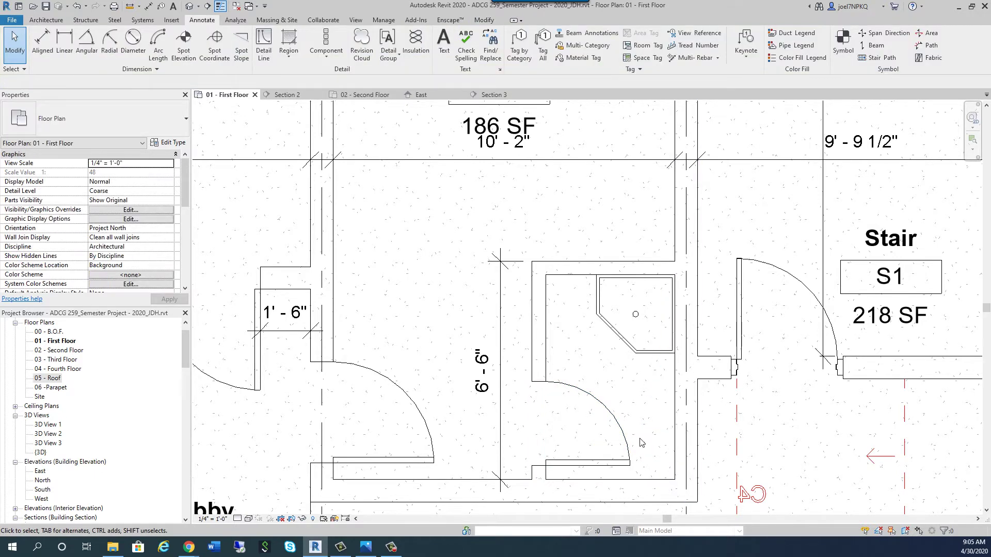
- Place a new room in the small chase between Mechanical and Stair
scroll(640, 443, "down", 2)
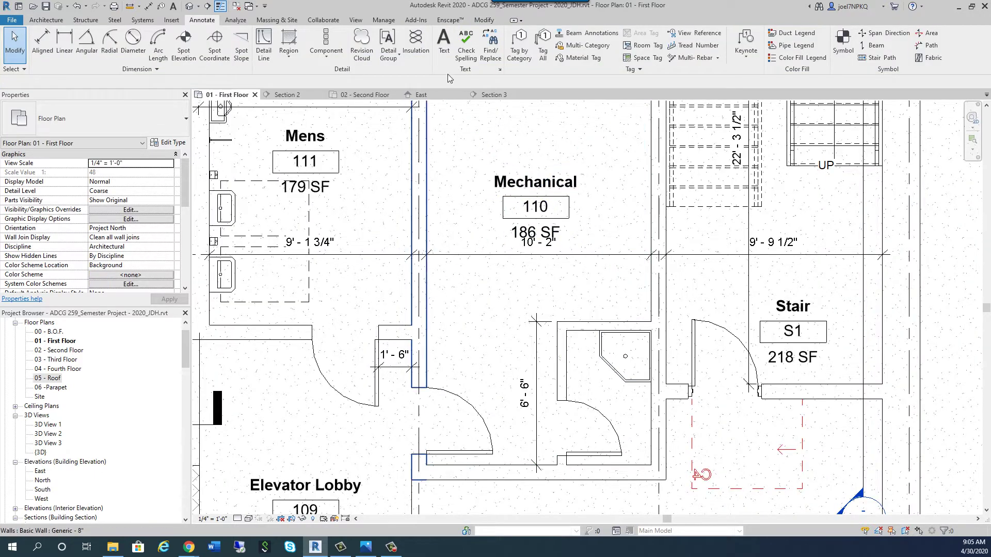
left_click(45, 20)
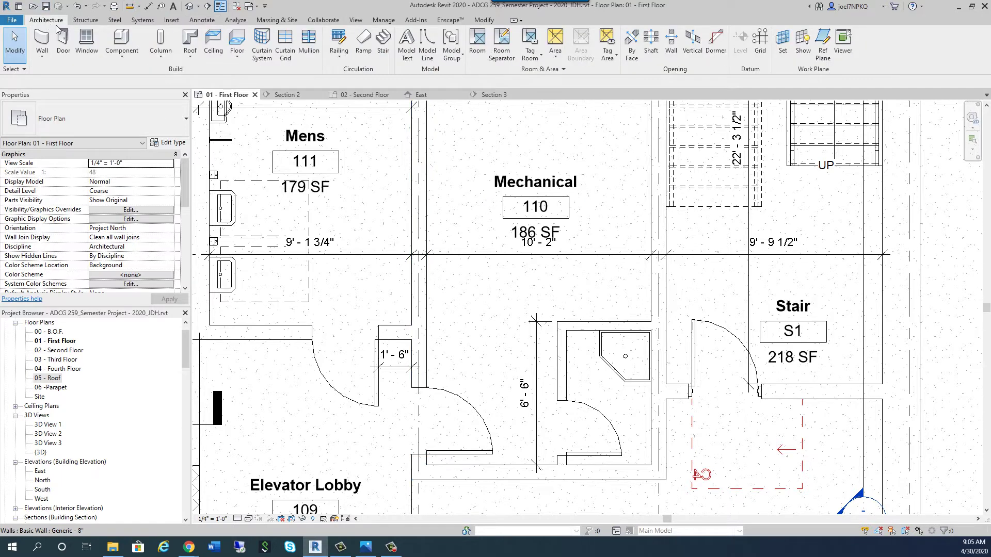
left_click(477, 41)
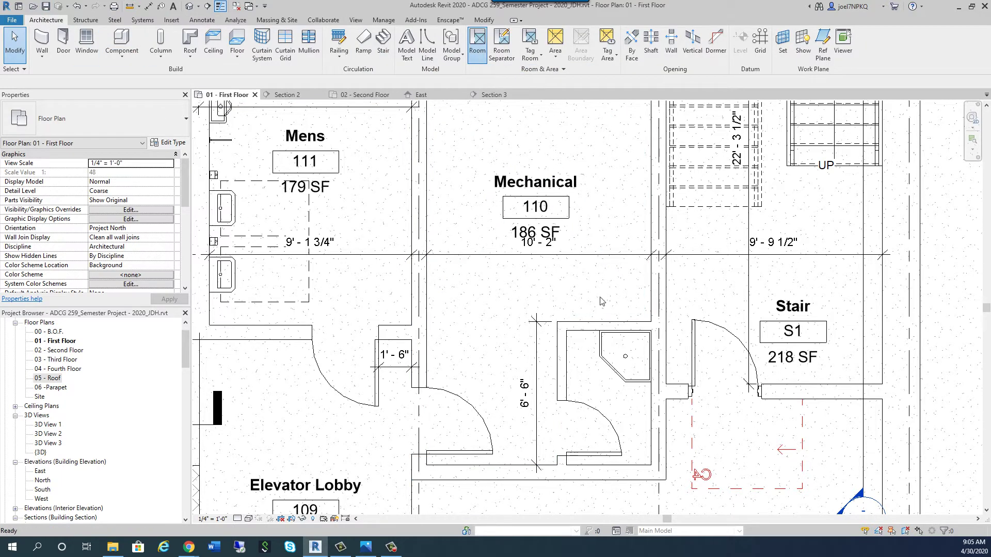
left_click(608, 398)
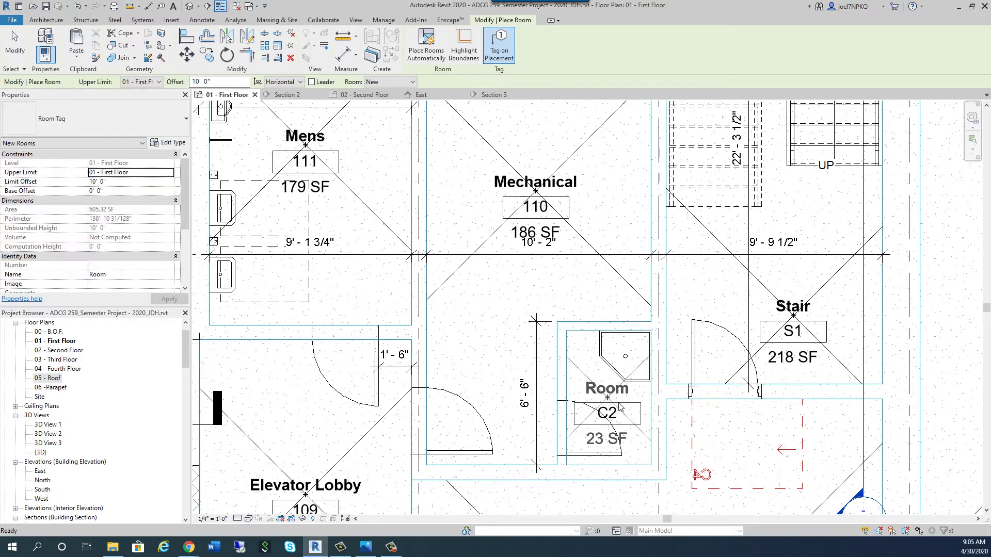
key("Escape")
key("Escape")
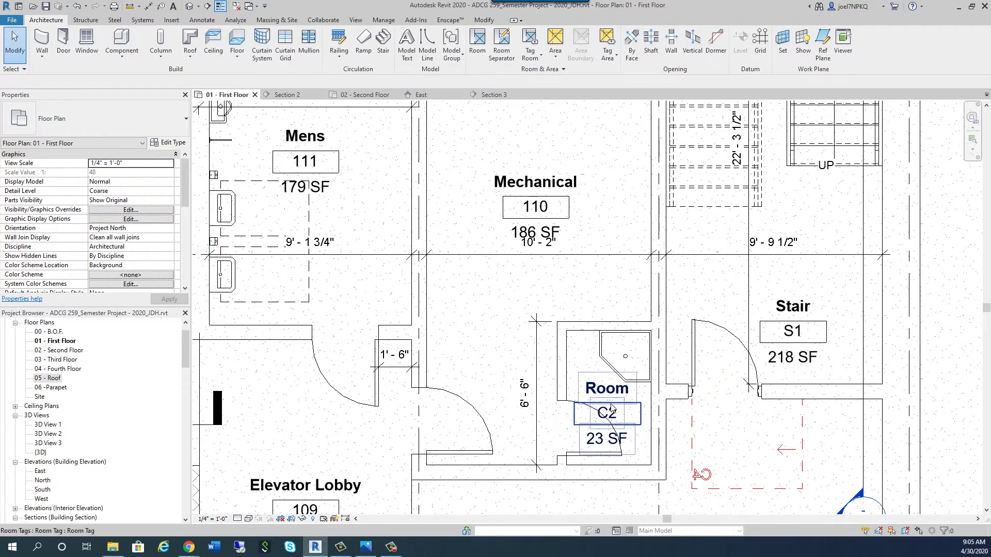
- Name the new room's tag Environ. and number it 110A
left_click(602, 385)
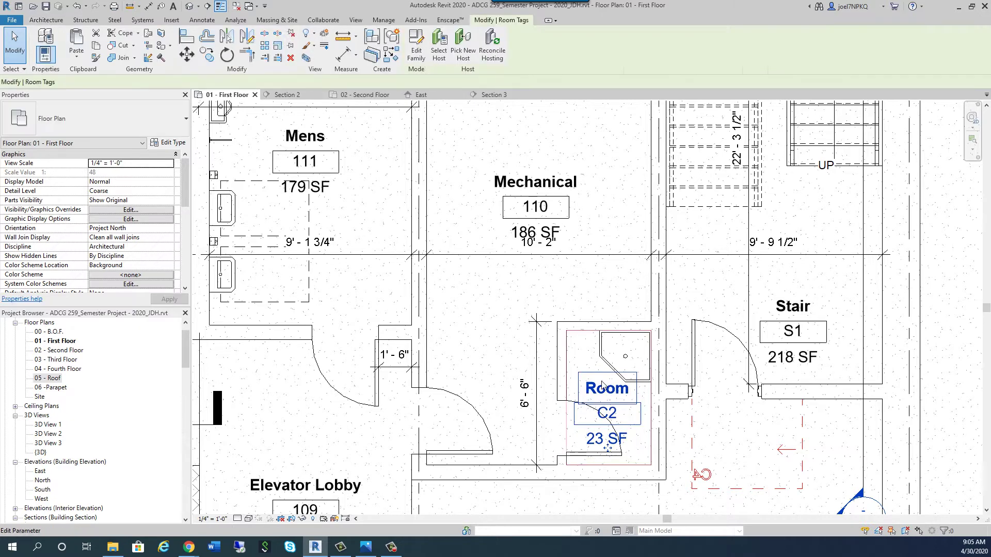
left_click(600, 387)
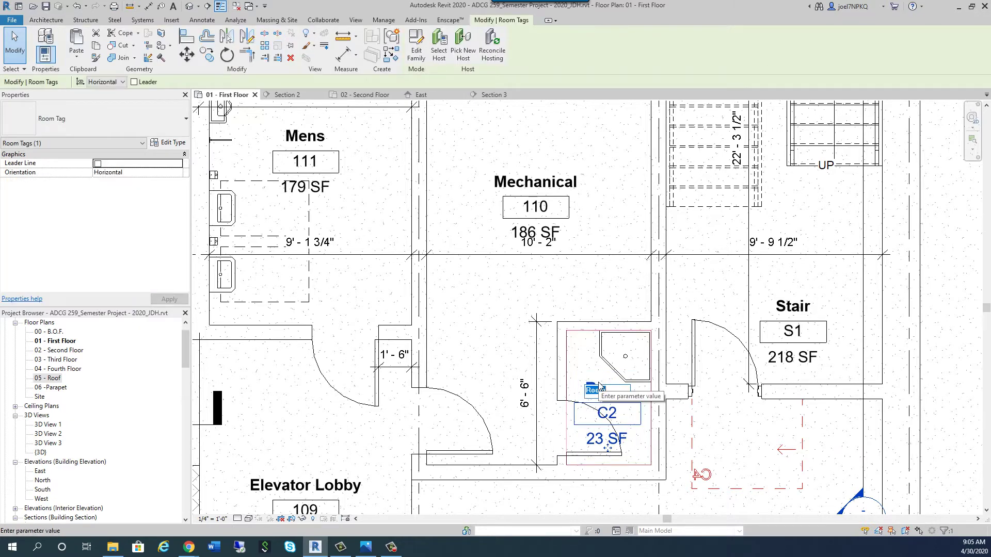
type("Eni")
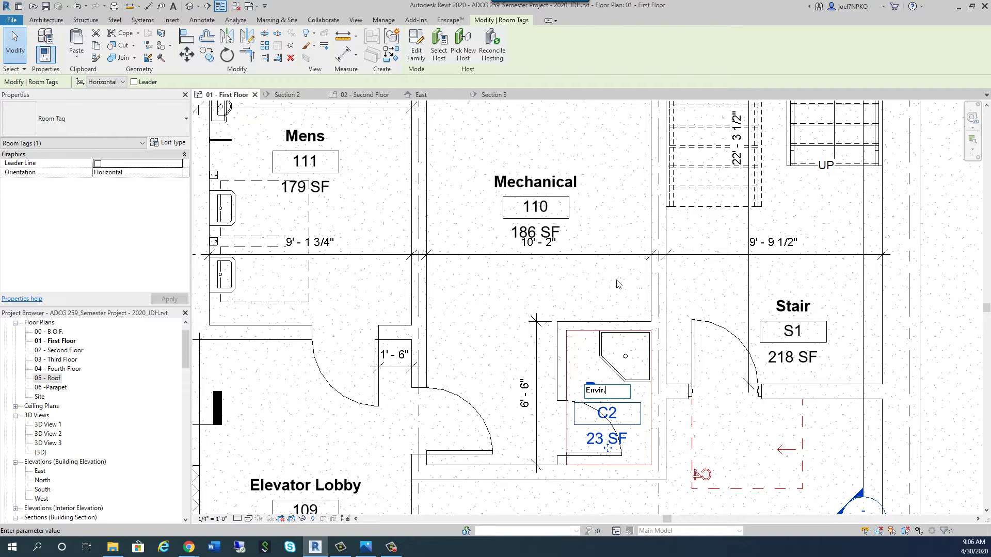
key("Return")
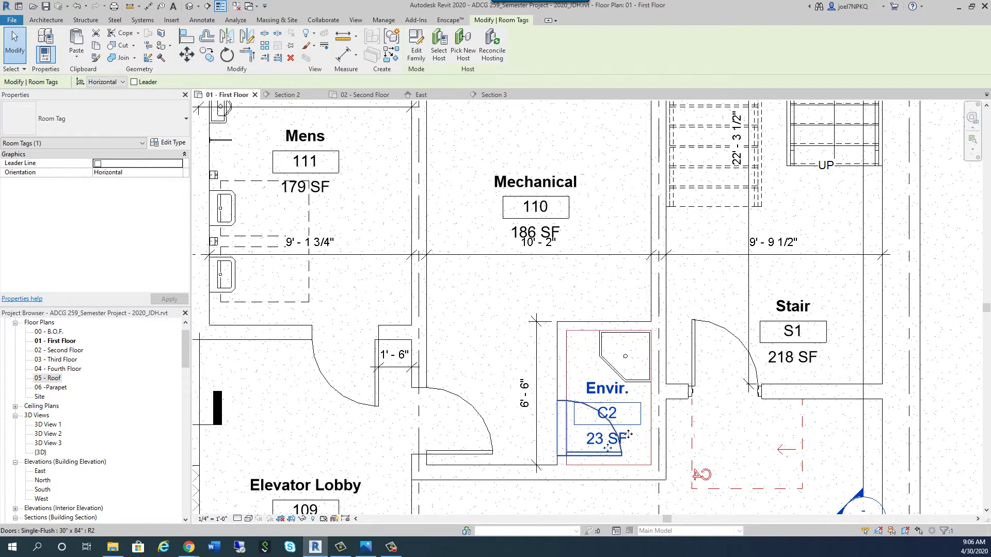
left_click(621, 400)
left_click(608, 398)
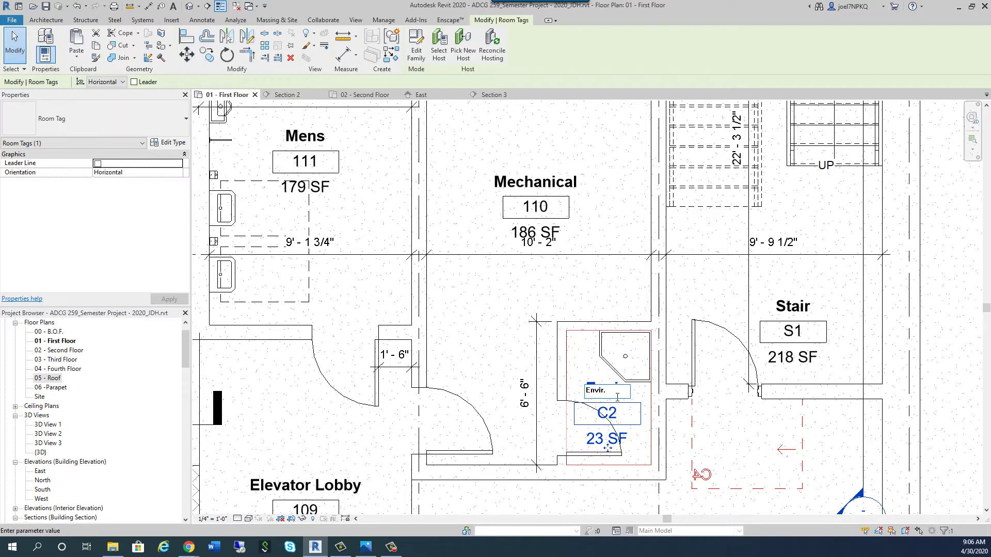
key("Return")
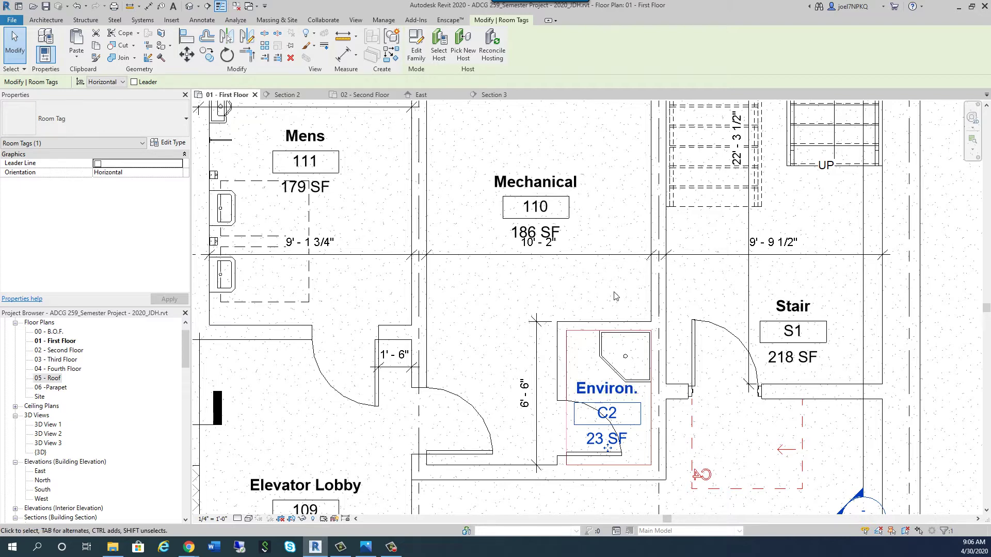
left_click(605, 419)
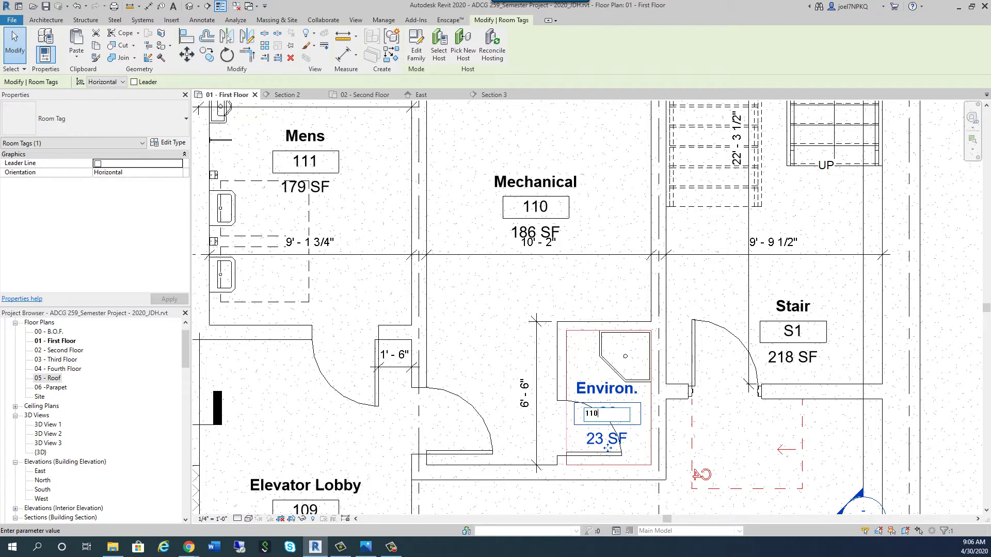
left_click(611, 303)
left_click(612, 303)
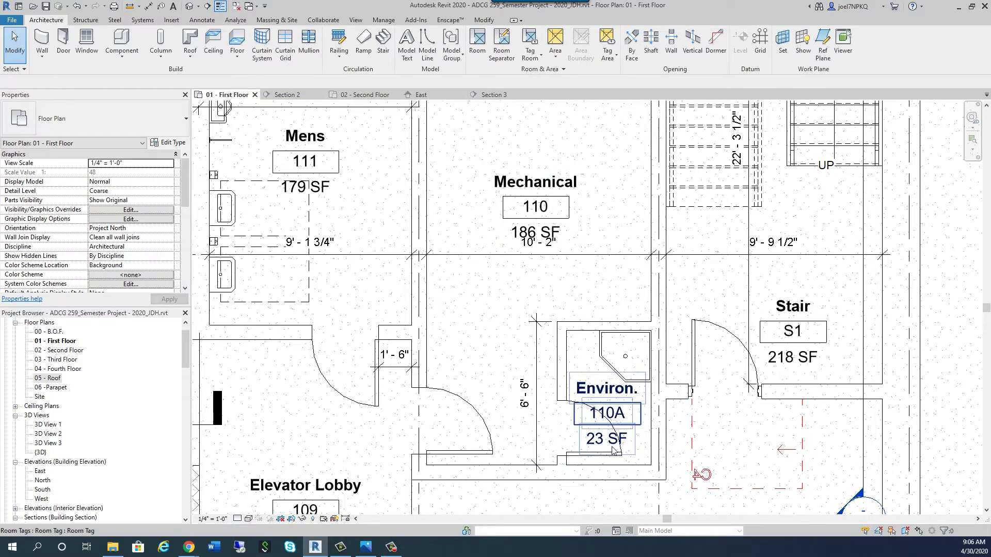
scroll(610, 490, "down", 2)
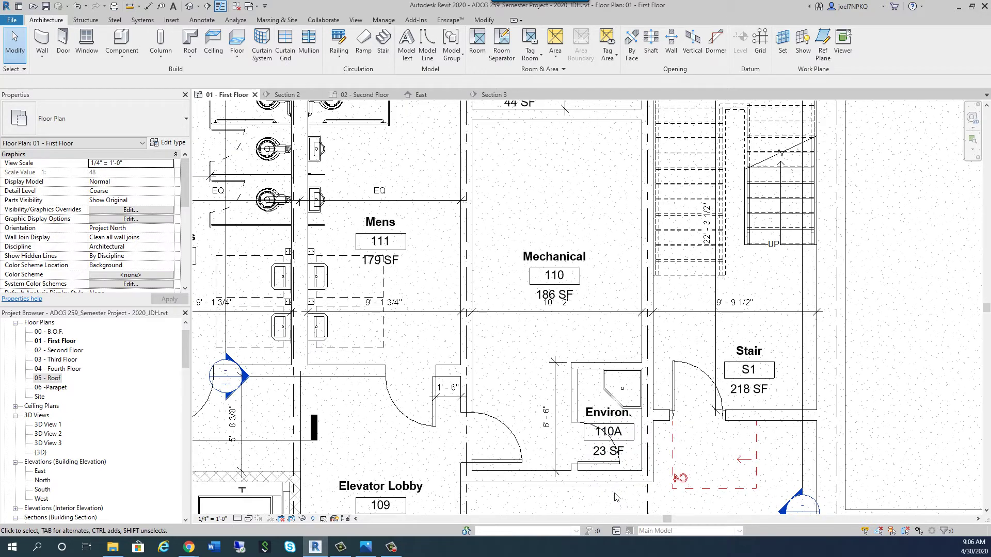
scroll(615, 496, "up", 1)
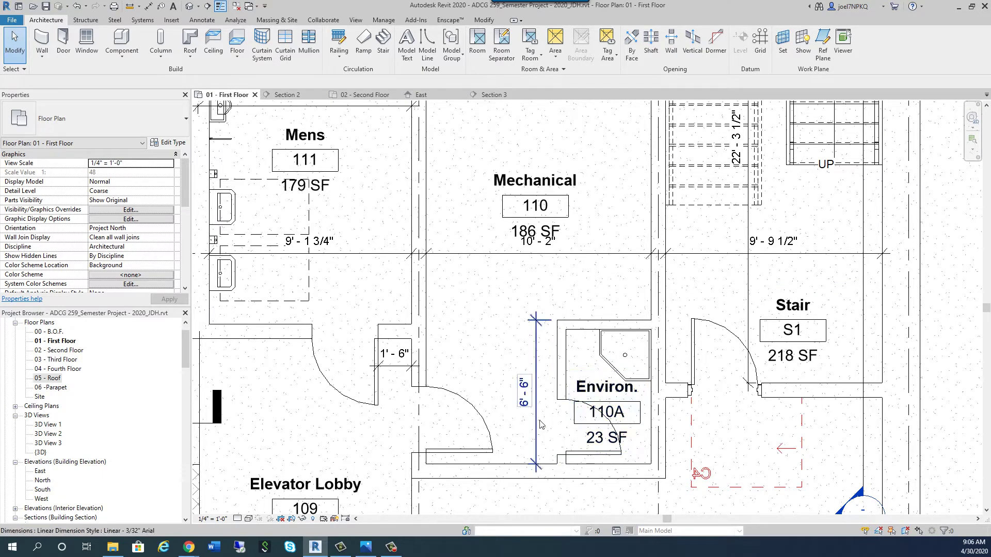
left_click(569, 363)
left_click(601, 292)
scroll(500, 356, "down", 3)
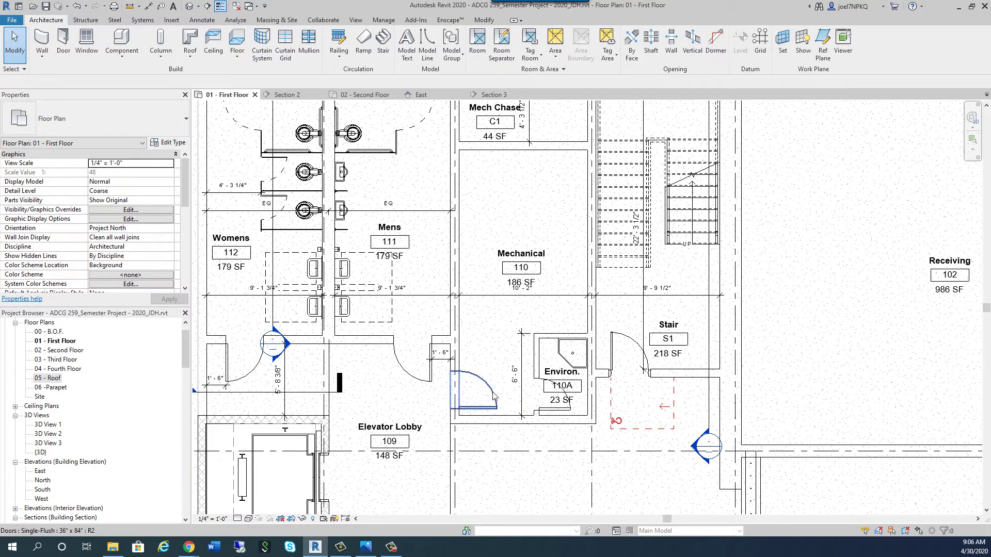
scroll(513, 423, "up", 2)
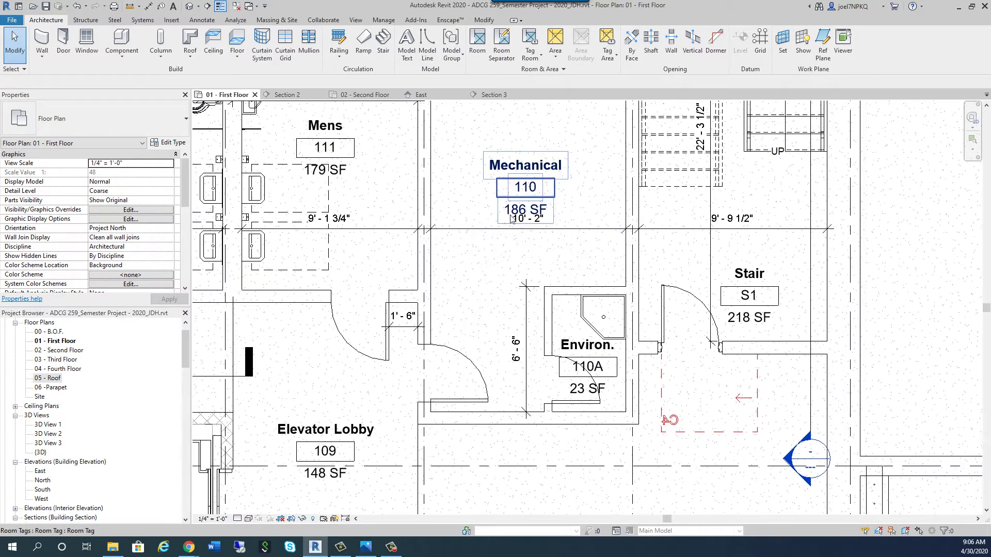
scroll(521, 246, "down", 3)
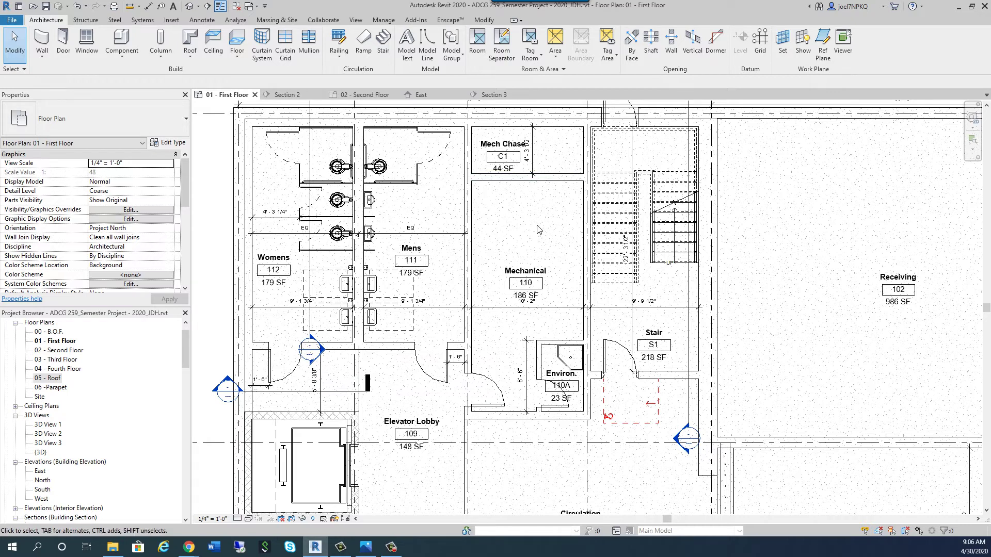
scroll(536, 217, "up", 3)
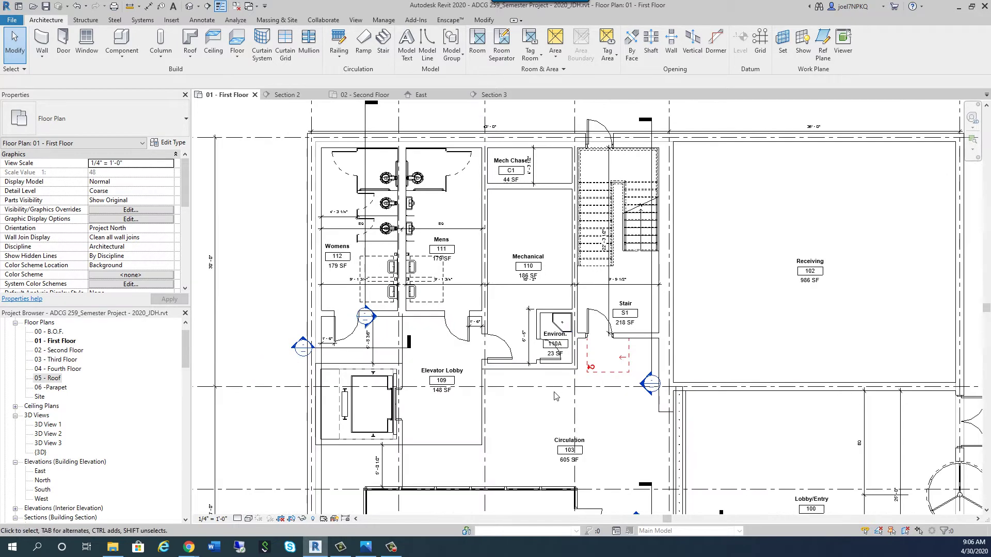
scroll(508, 162, "down", 5)
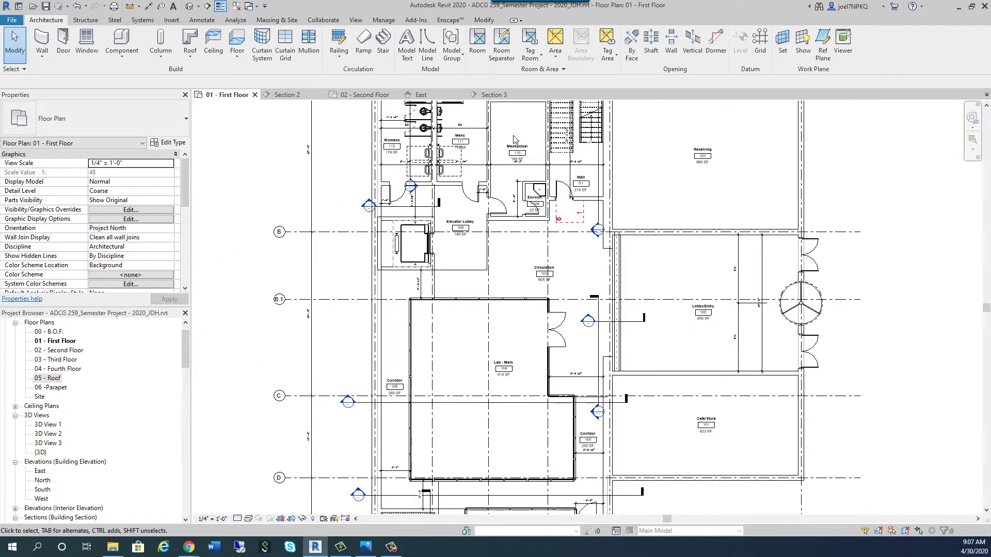
scroll(523, 224, "up", 5)
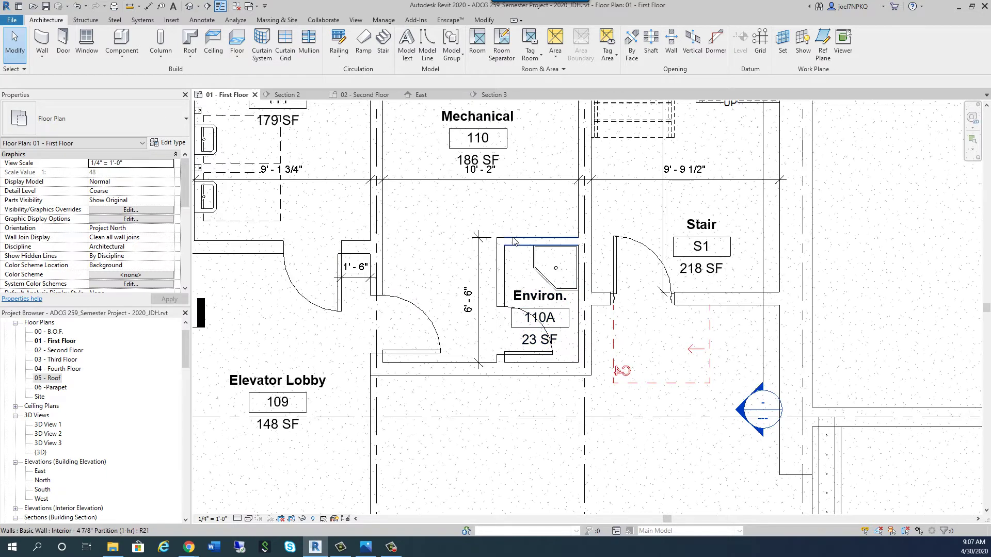
- Close Section 2 and select the Environ. room's walls, shower and doors
left_click(304, 95)
left_click(318, 95)
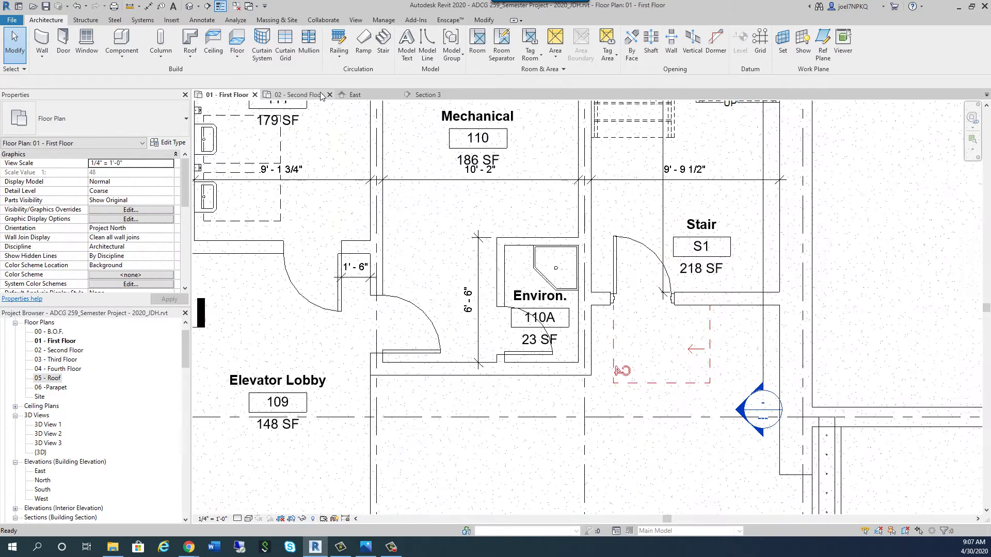
left_click(317, 95)
scroll(439, 225, "up", 4)
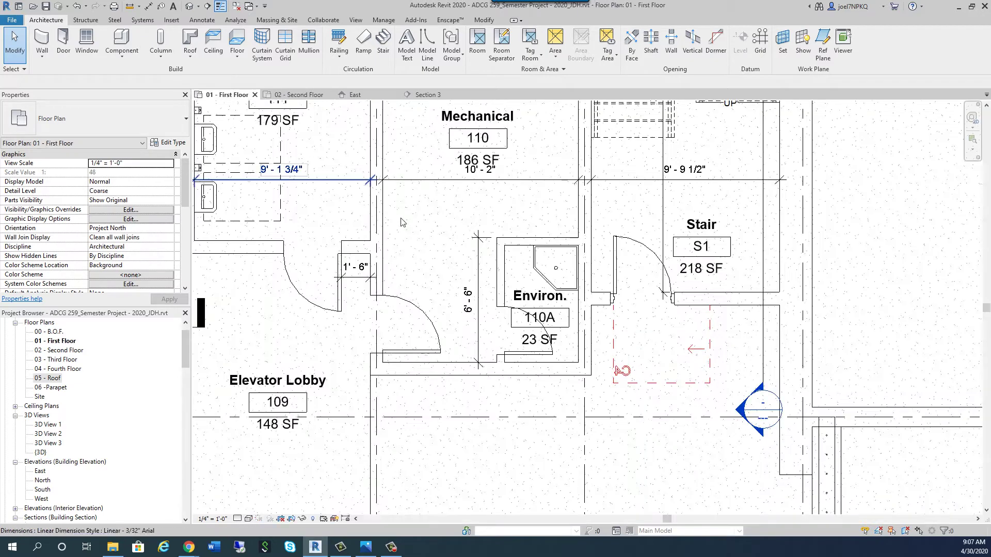
scroll(521, 246, "up", 3)
left_click(511, 245)
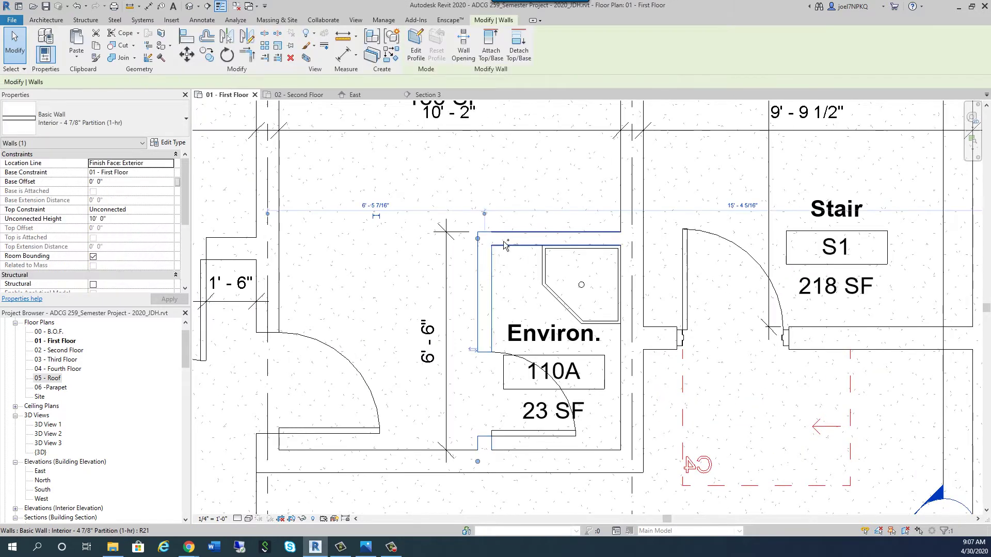
left_click(562, 304, "ctrl")
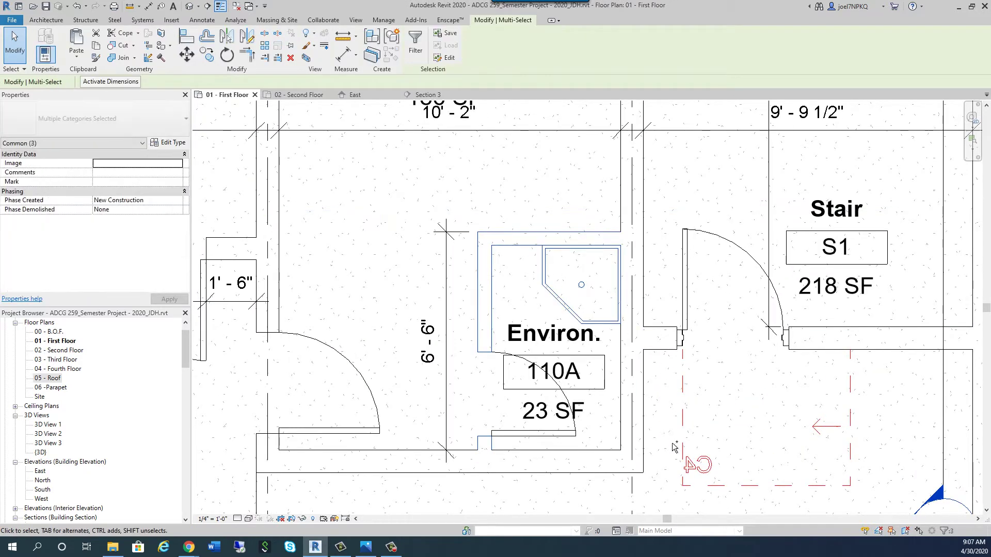
left_click(355, 432, "ctrl")
left_click(498, 455, "ctrl")
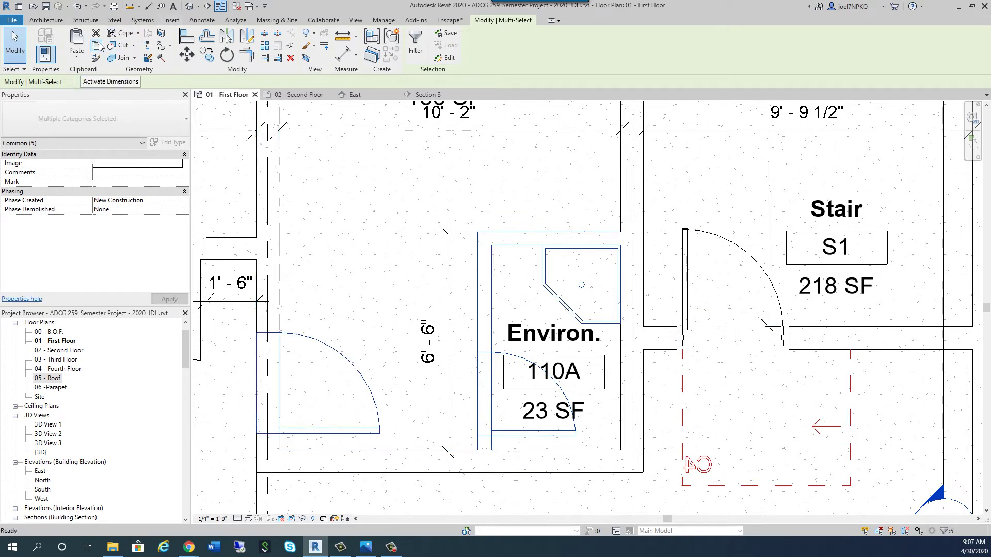
- Paste the selection aligned to levels 02 - Second Floor through 04 - Fourth Floor
left_click(77, 58)
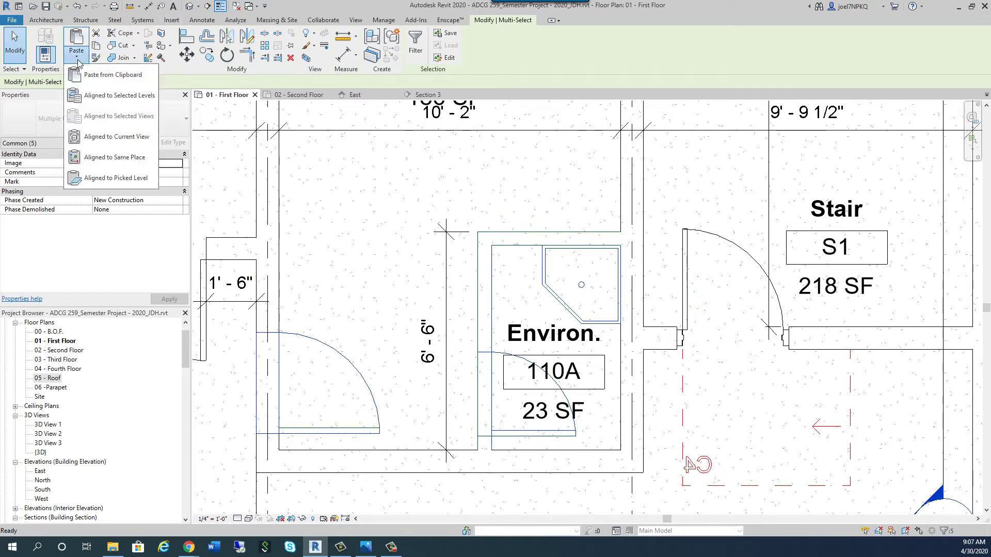
left_click(100, 95)
left_click_drag(461, 215, 459, 232)
left_click(485, 341)
left_click(303, 94)
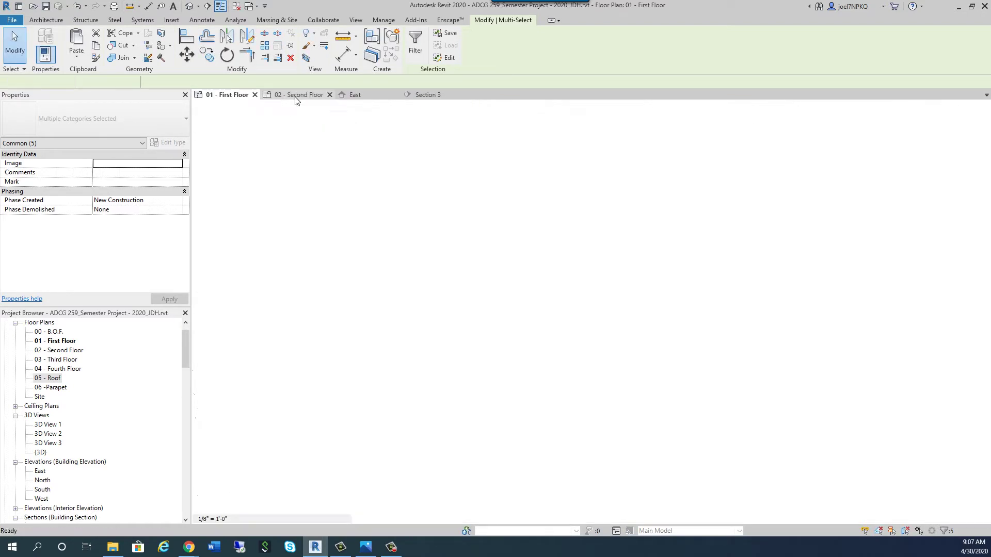
- Inspect the copied Environ. walls, shower and doors on 03 and 04 plans, then return to 01 - First Floor
double_click(62, 360)
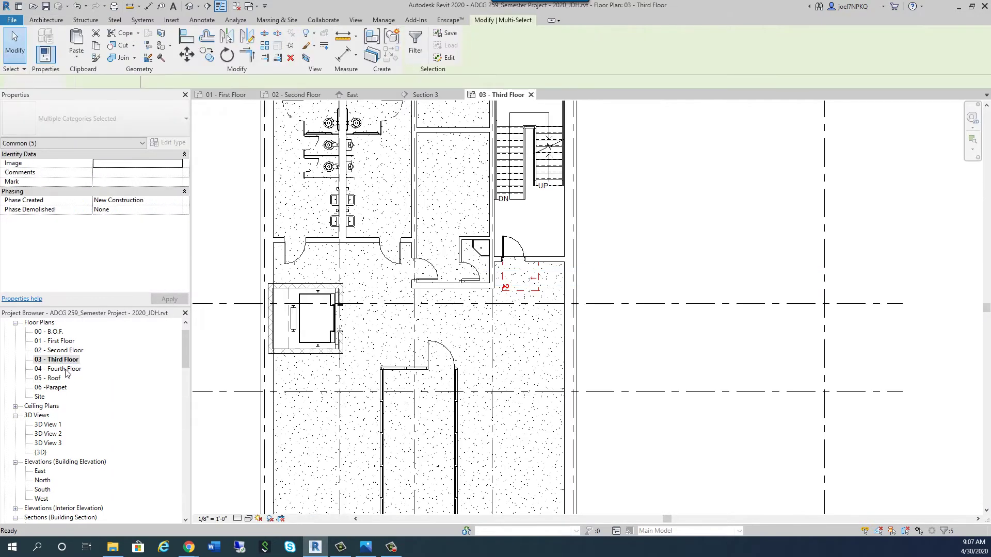
double_click(62, 369)
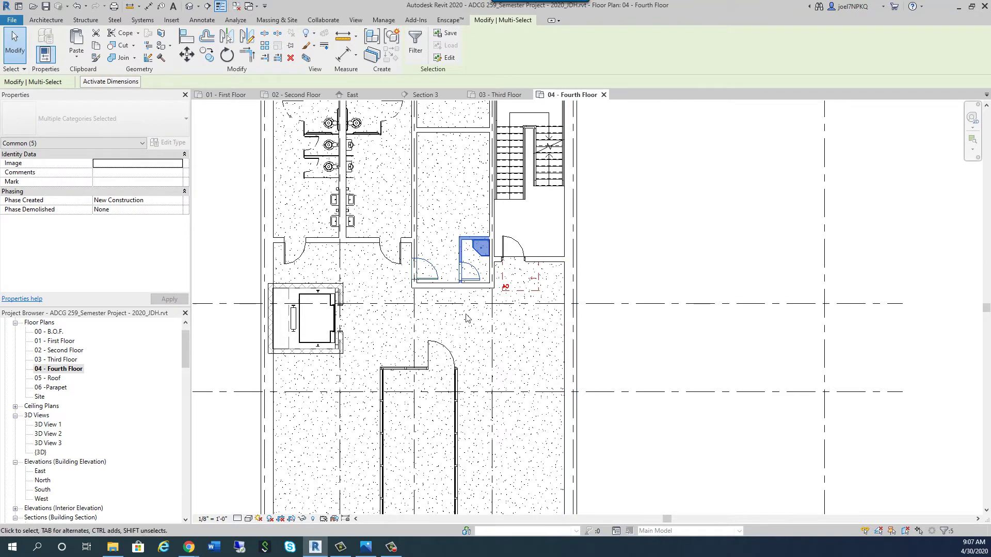
key("Escape")
scroll(510, 227, "up", 3)
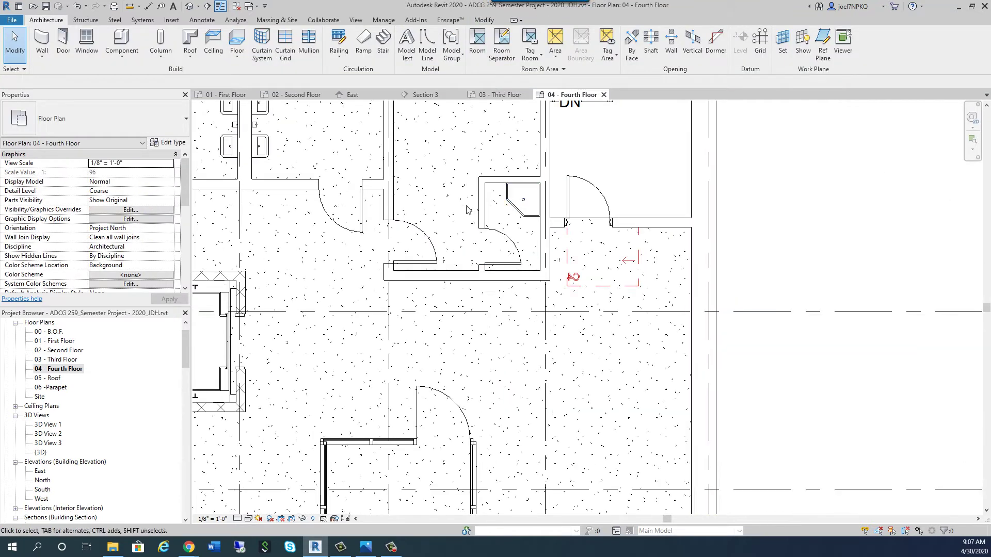
scroll(401, 339, "down", 2)
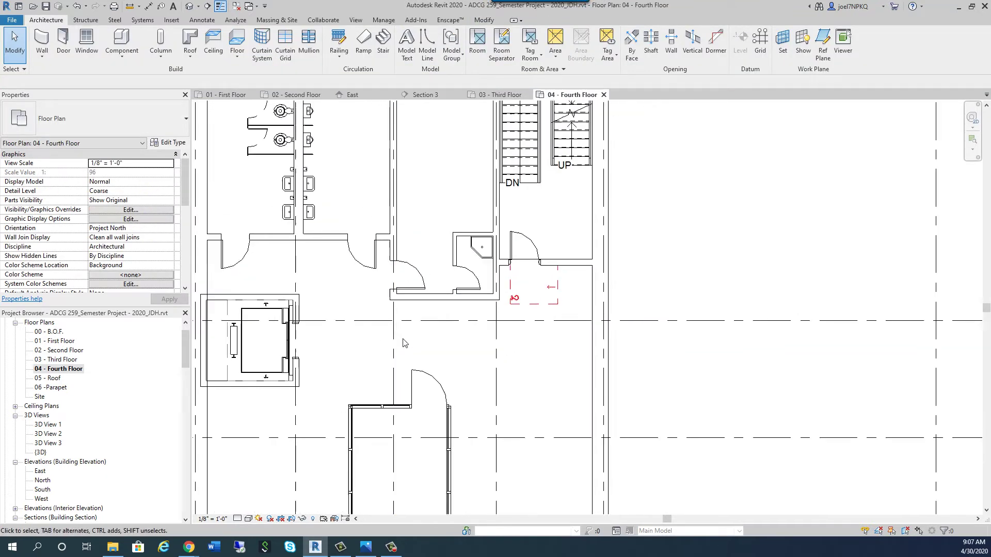
scroll(405, 344, "down", 2)
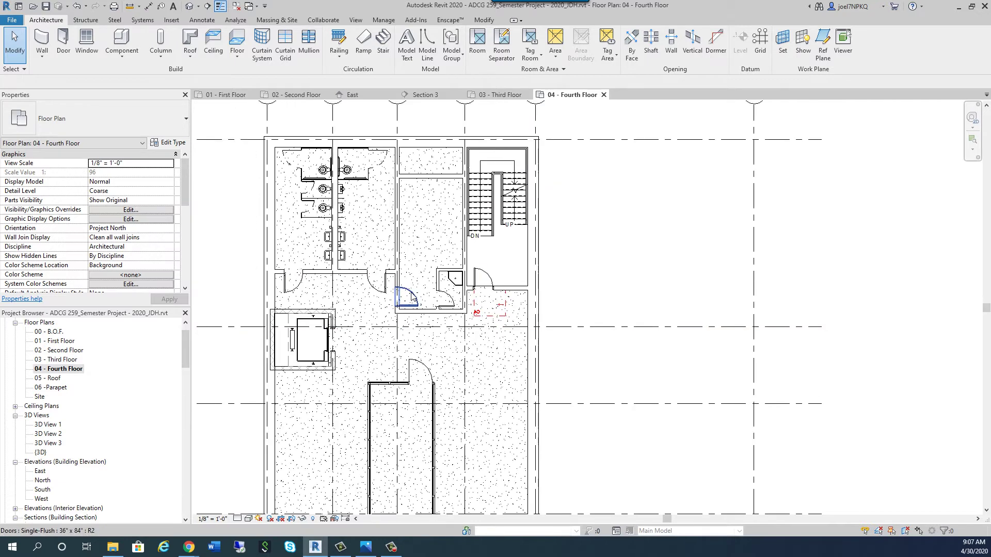
scroll(593, 236, "down", 2)
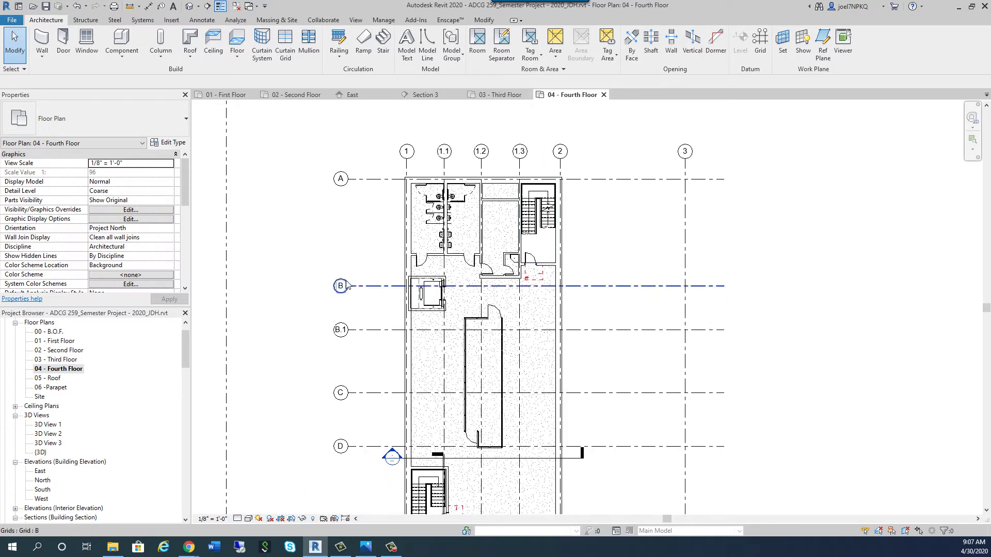
middle_click_drag(335, 282, 340, 243)
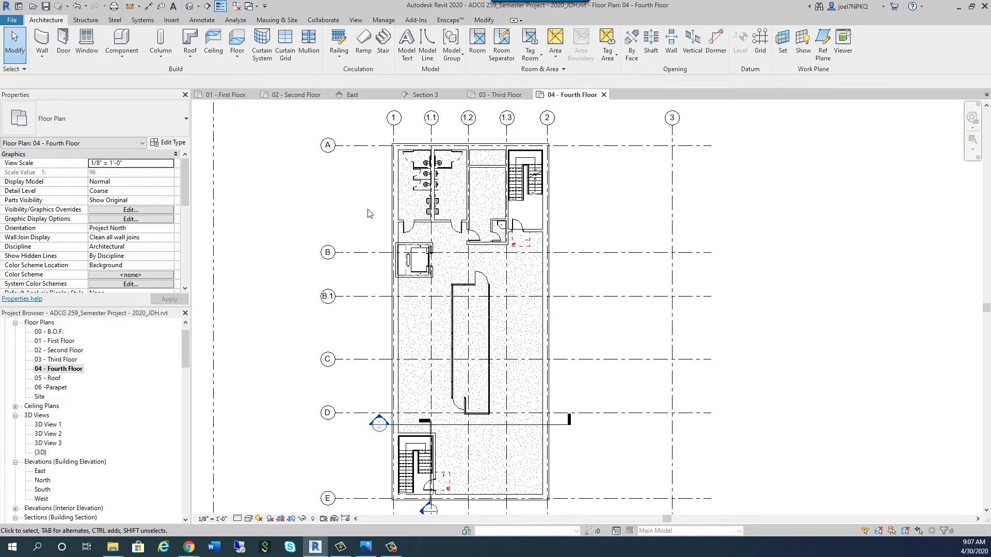
scroll(368, 212, "up", 1)
middle_click_drag(370, 189, 345, 233)
left_click(243, 94)
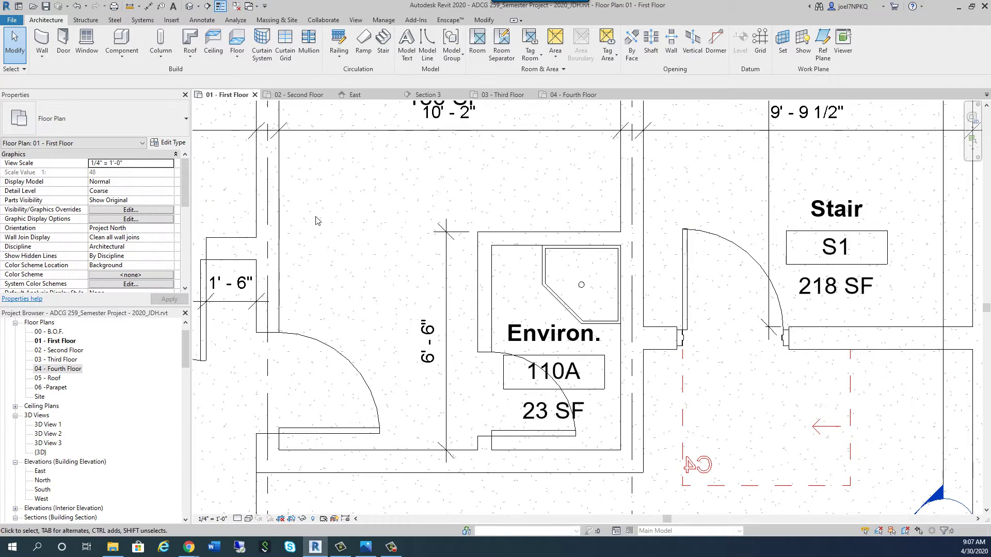
scroll(562, 240, "down", 3)
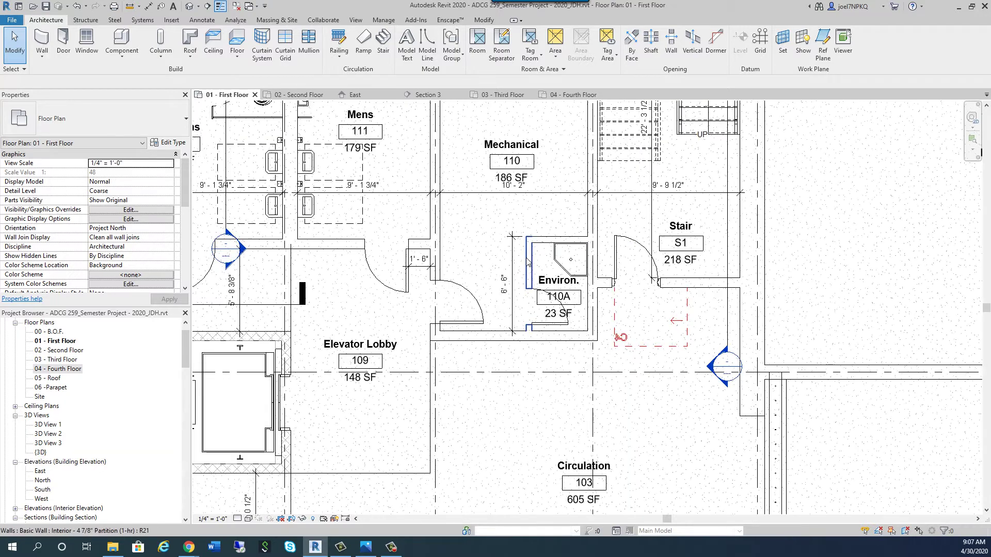
middle_click_drag(397, 448, 512, 450)
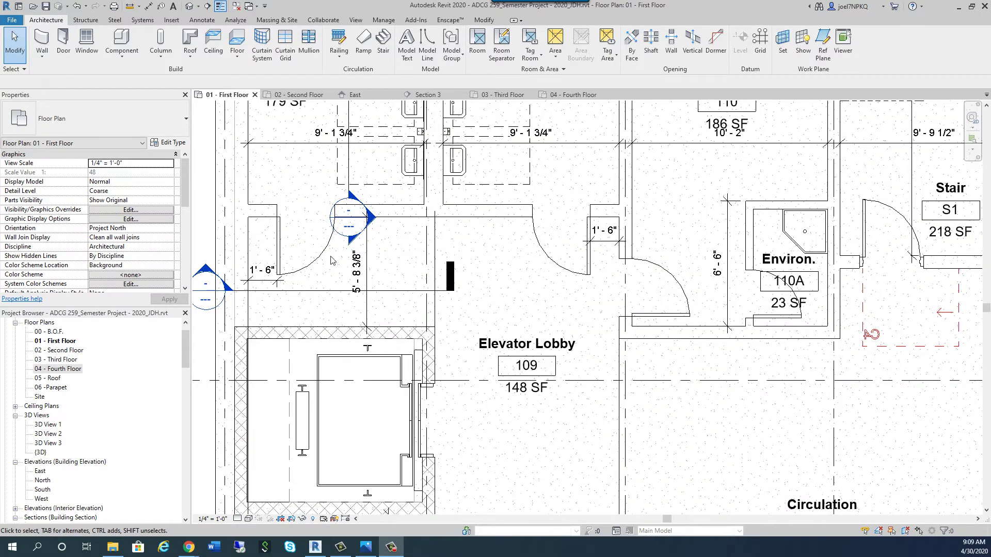
middle_click_drag(413, 260, 471, 354)
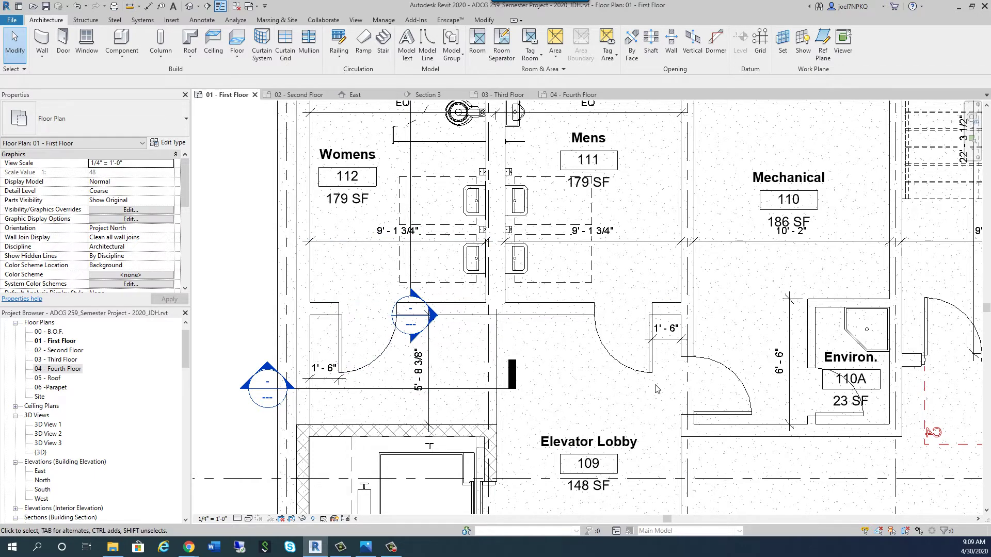
- Flip the Elevator Lobby door and the Womens door so both swing upward
left_click(614, 349)
left_click(612, 343)
left_click(381, 364)
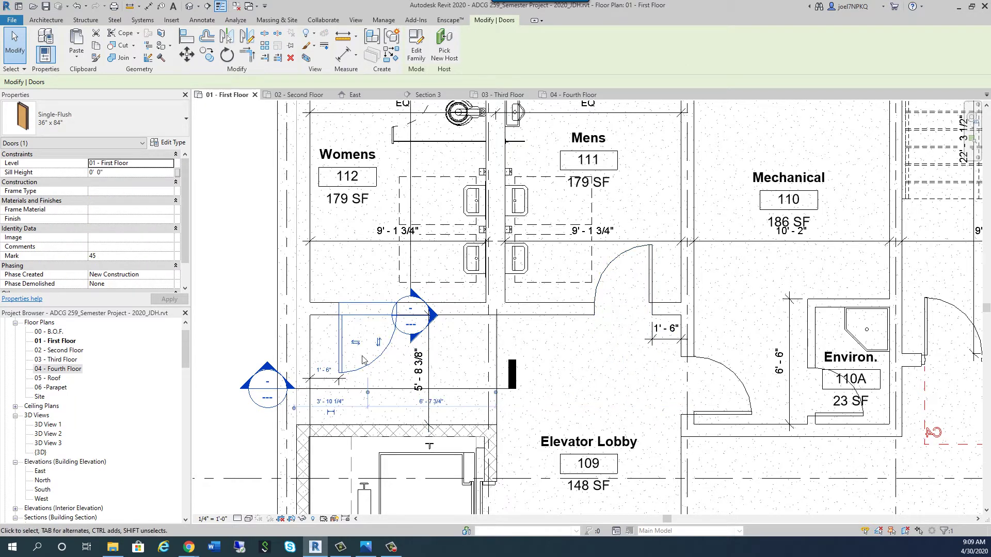
key("space")
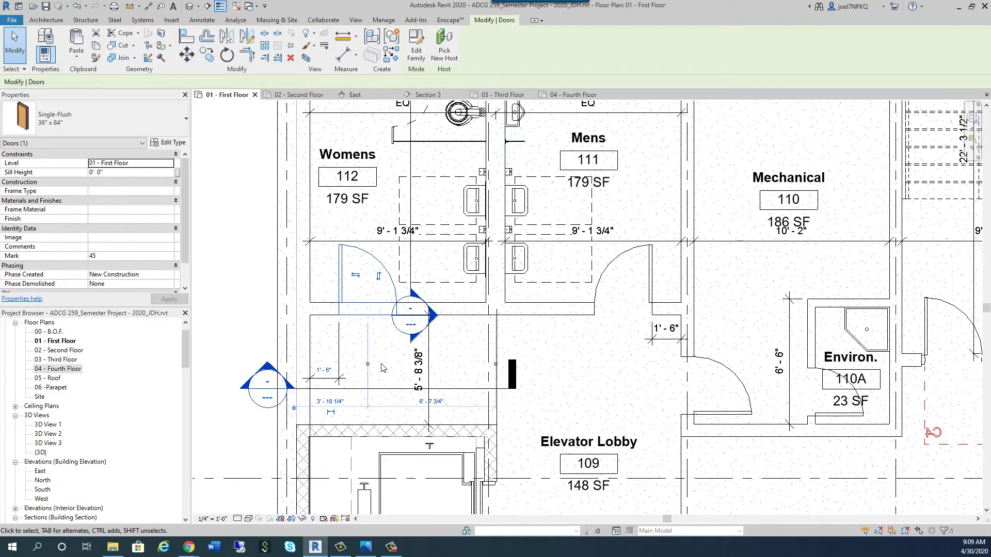
key("Escape")
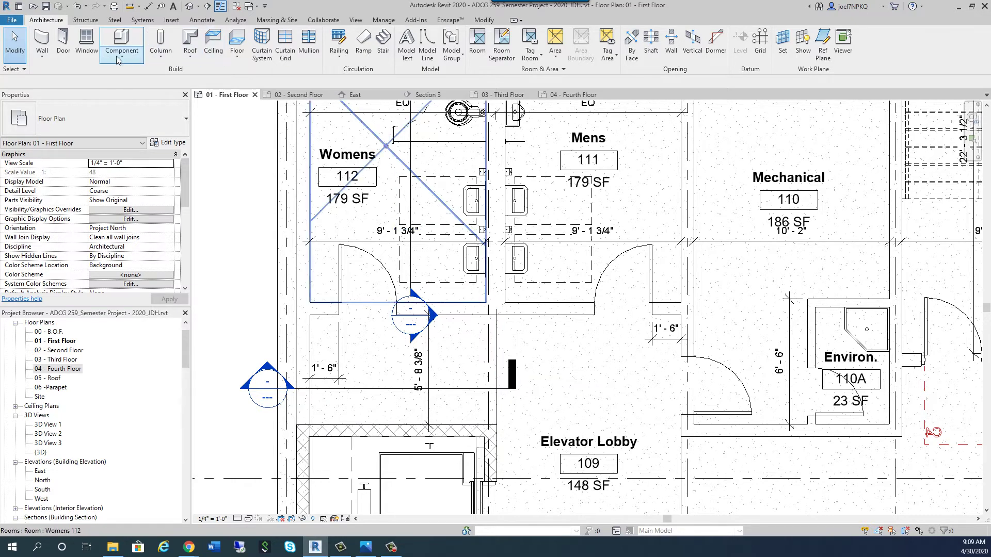
left_click(808, 330)
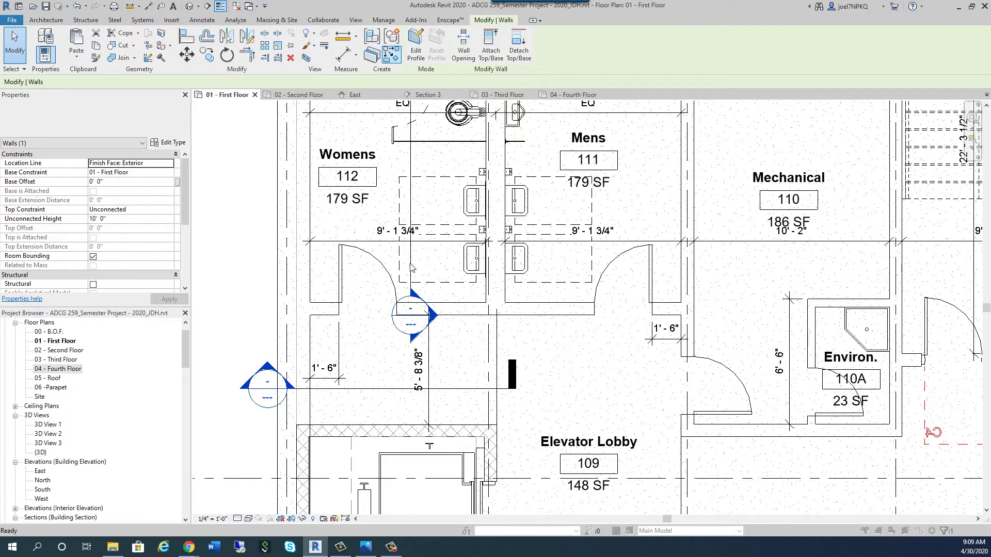
- Save, then draw a 5' 8 3/8" vertical partition from the wall corner to the wall above the elevator
left_click(472, 243)
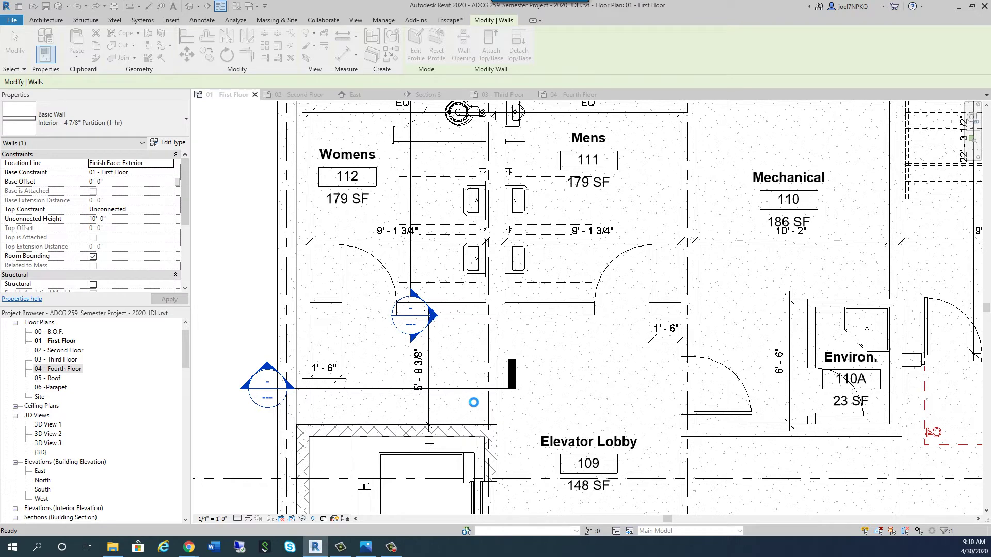
key("w")
key("a")
scroll(477, 403, "up", 3)
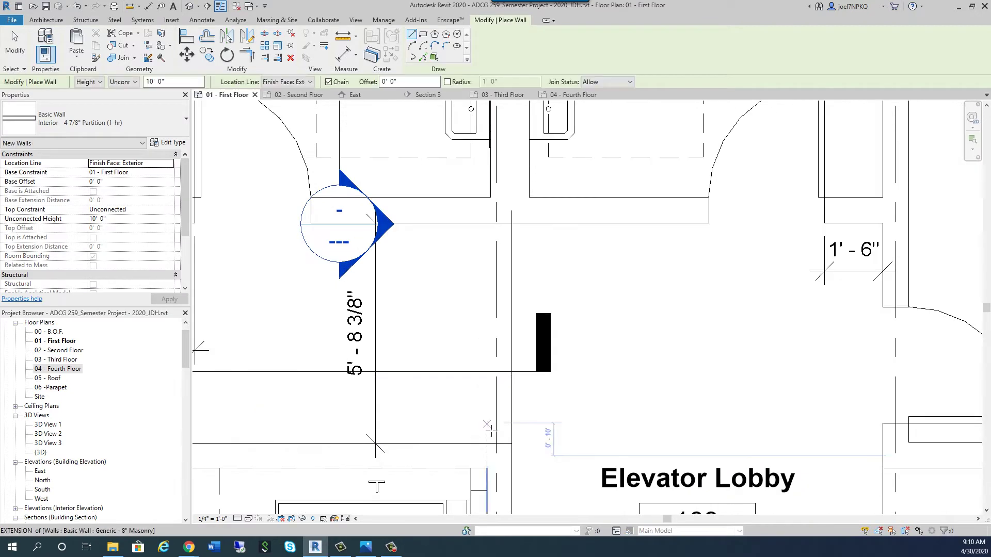
scroll(491, 430, "up", 2)
left_click(530, 457)
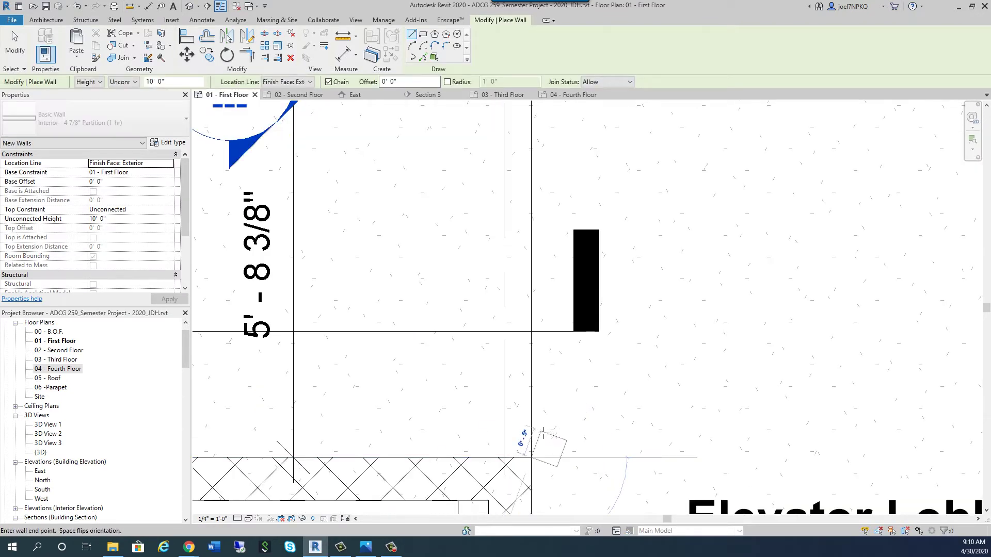
scroll(536, 427, "down", 2)
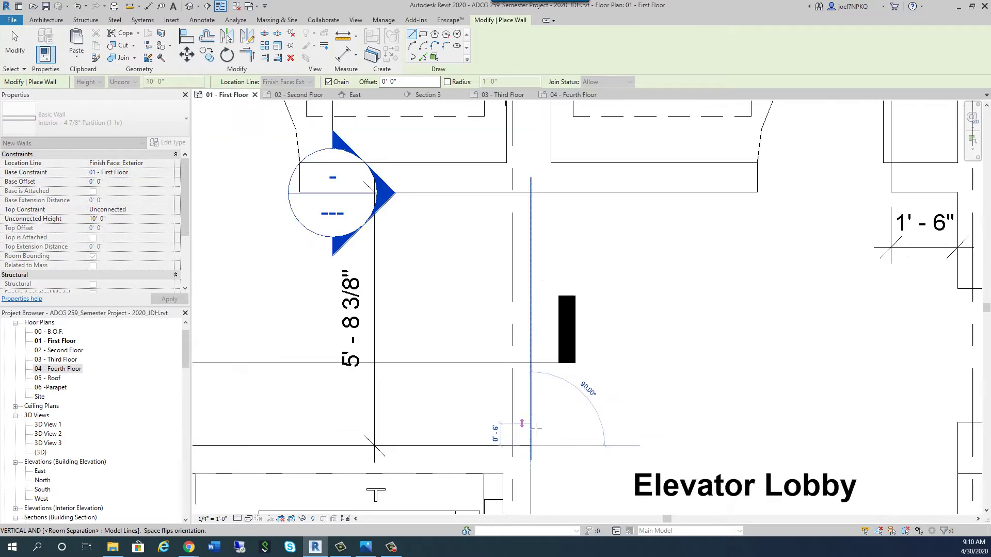
left_click(532, 193)
key("Escape")
key("Escape")
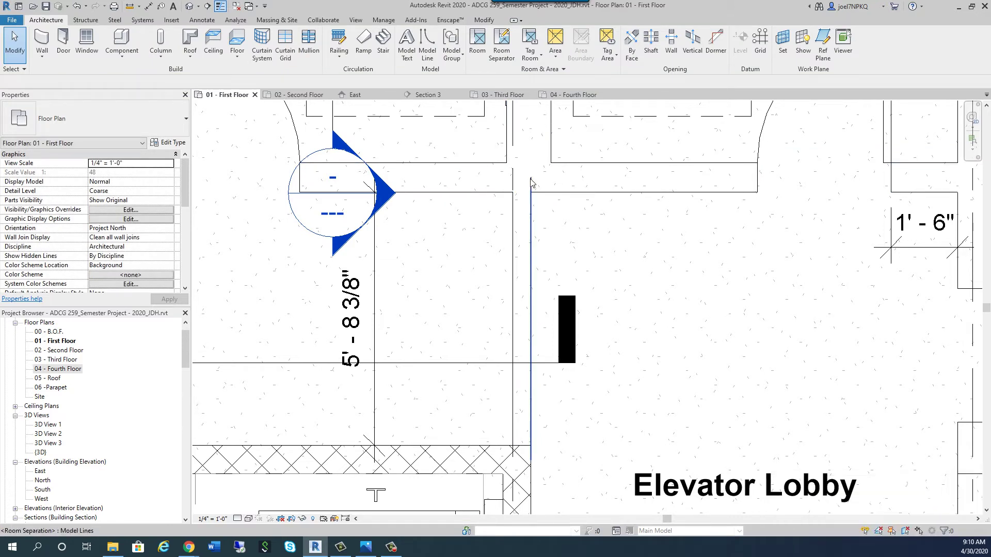
left_click(531, 184)
left_click(577, 241)
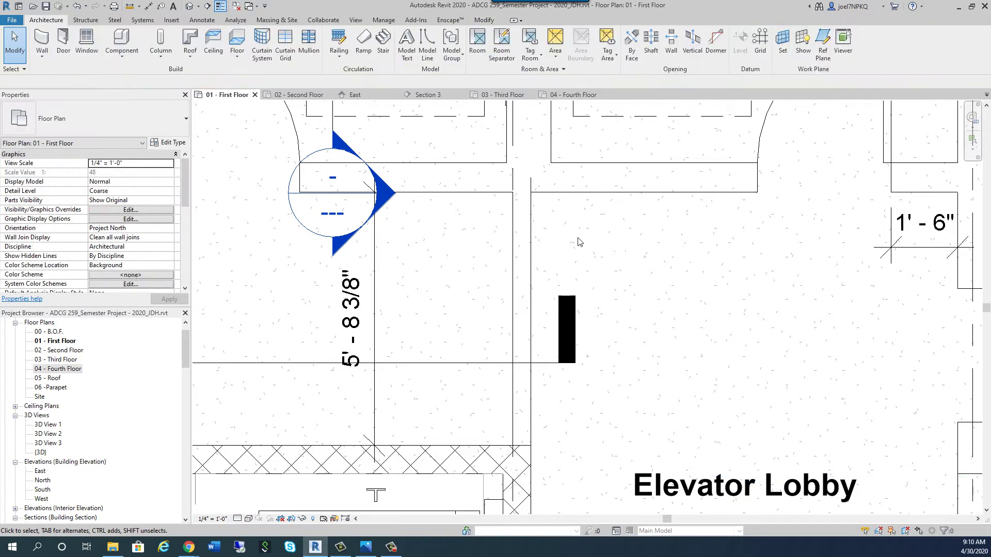
scroll(577, 240, "down", 3)
- Attempt to rehost the upper-left Single-Flush door onto the new partition wall
left_click(554, 279)
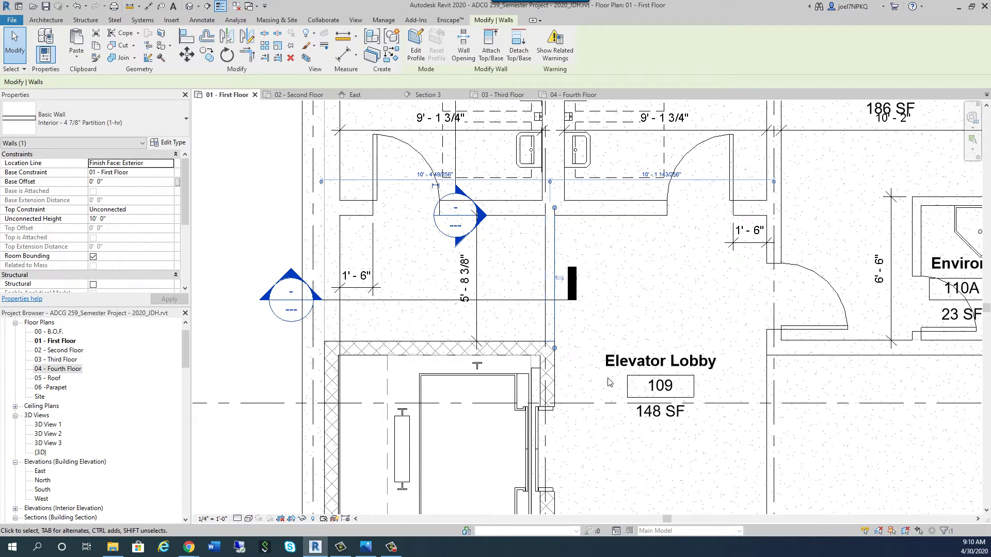
left_click(608, 382)
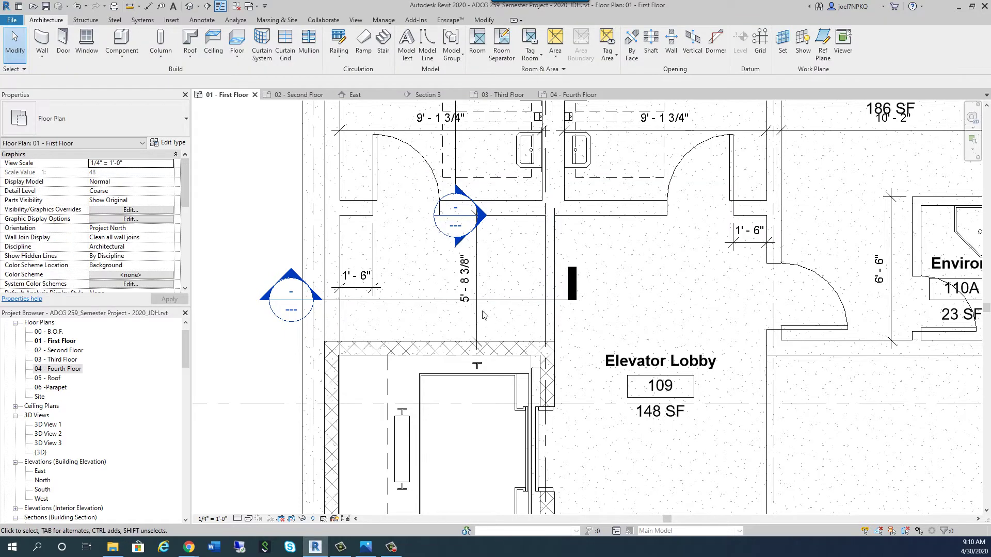
left_click(412, 151)
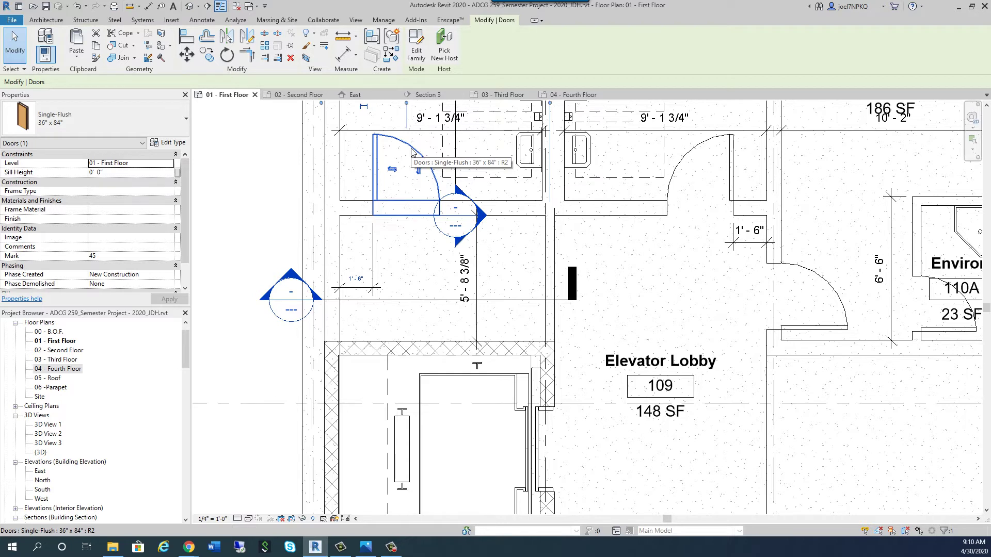
left_click(444, 52)
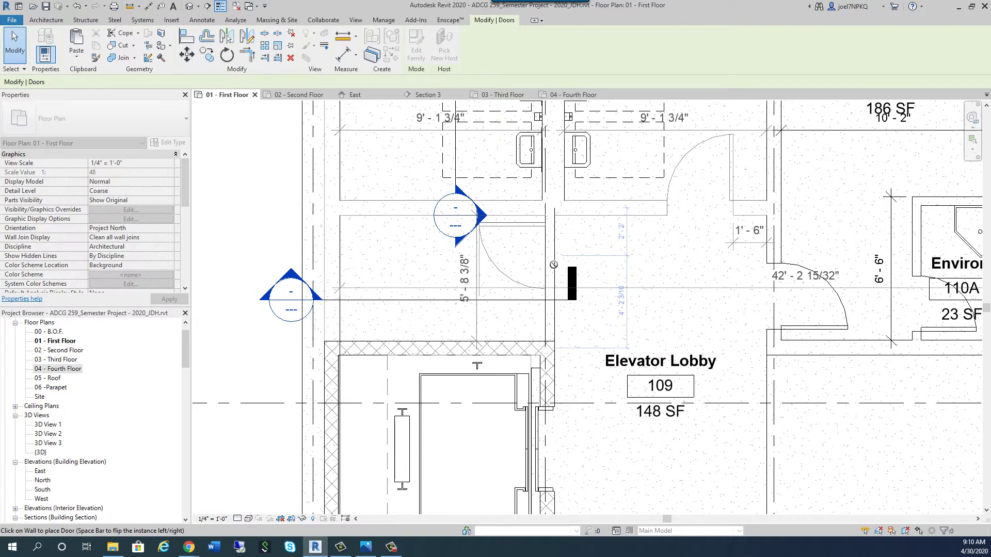
left_click(548, 262)
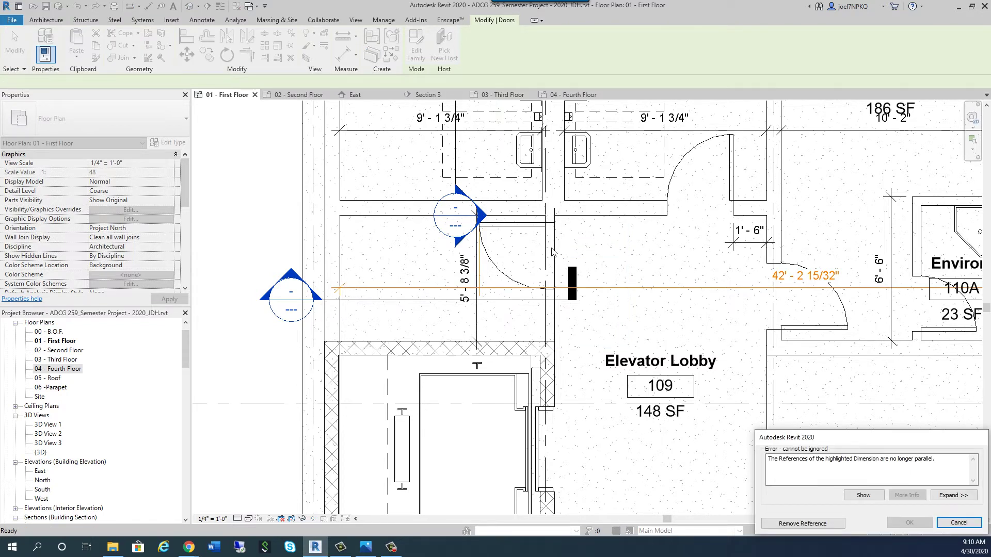
key("Escape")
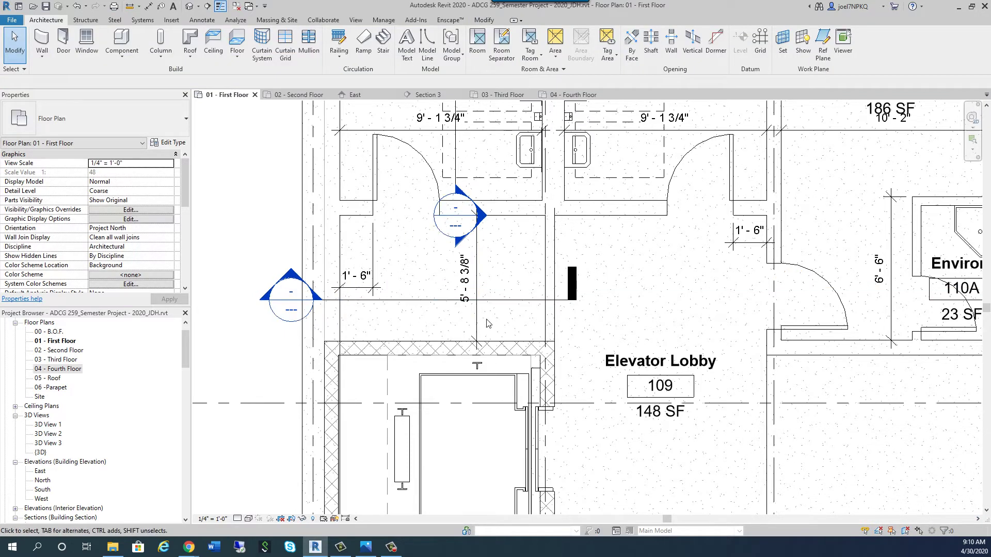
left_click(438, 174)
left_click(444, 53)
key("Escape")
key("Escape")
- Delete the left 1'-6" dimension
left_click(376, 262)
key("Delete")
key("d")
key("r")
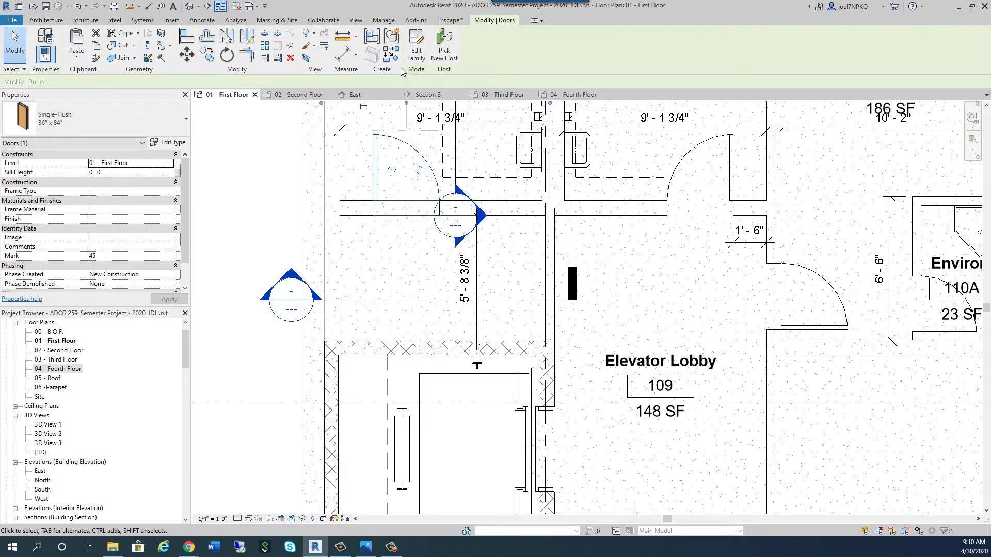
key("Escape")
key("Escape")
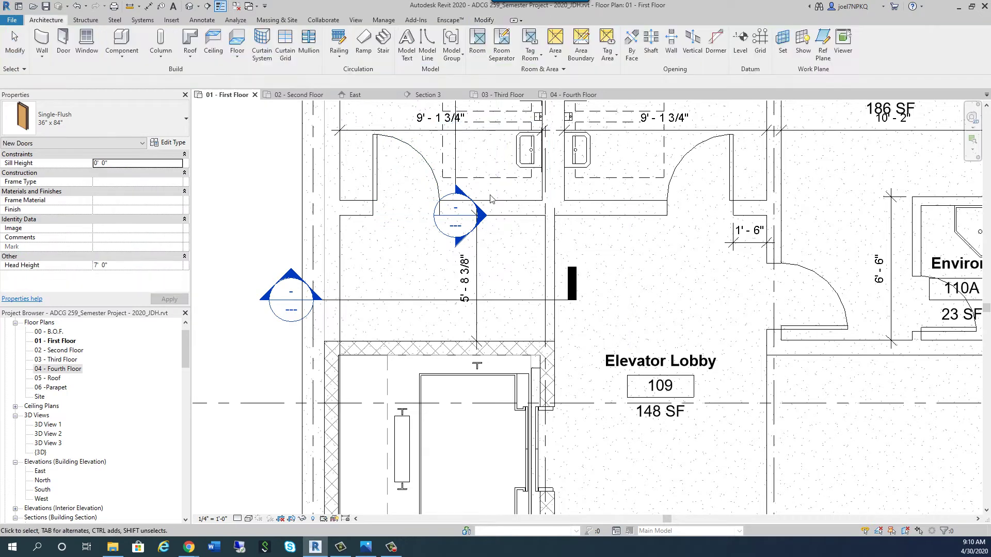
- Rehost the 36" x 84" Single-Flush door onto the new partition wall using Pick New Host
left_click(401, 146)
left_click(444, 50)
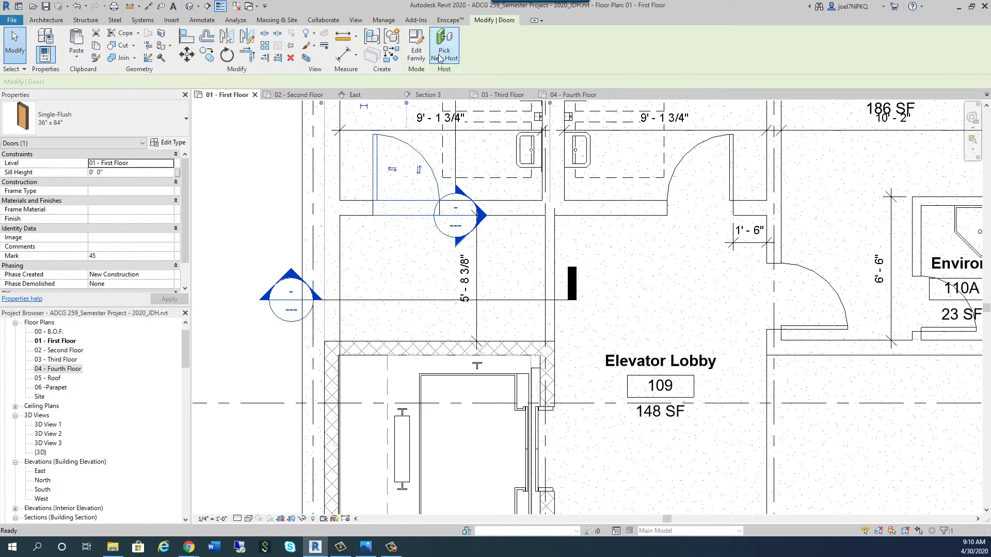
left_click(552, 262)
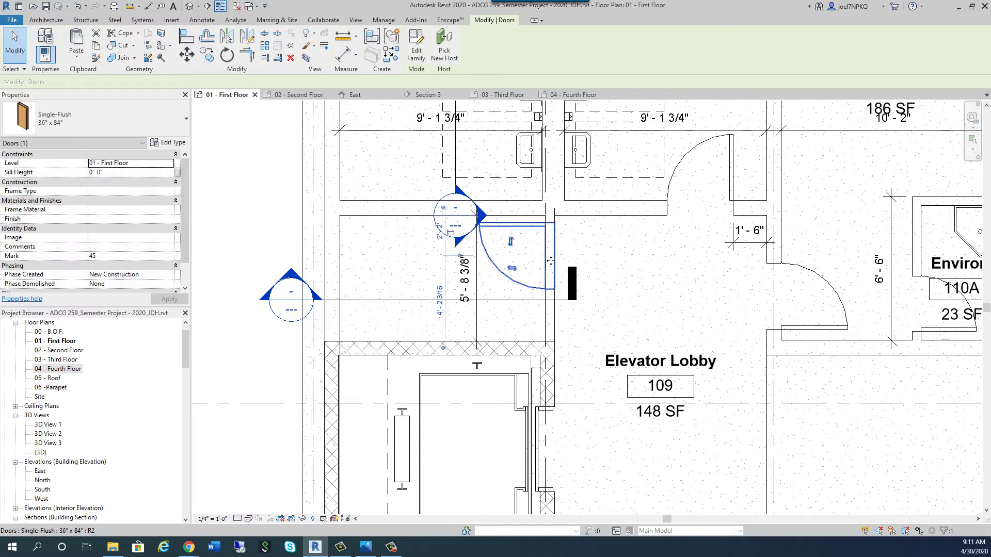
key("Escape")
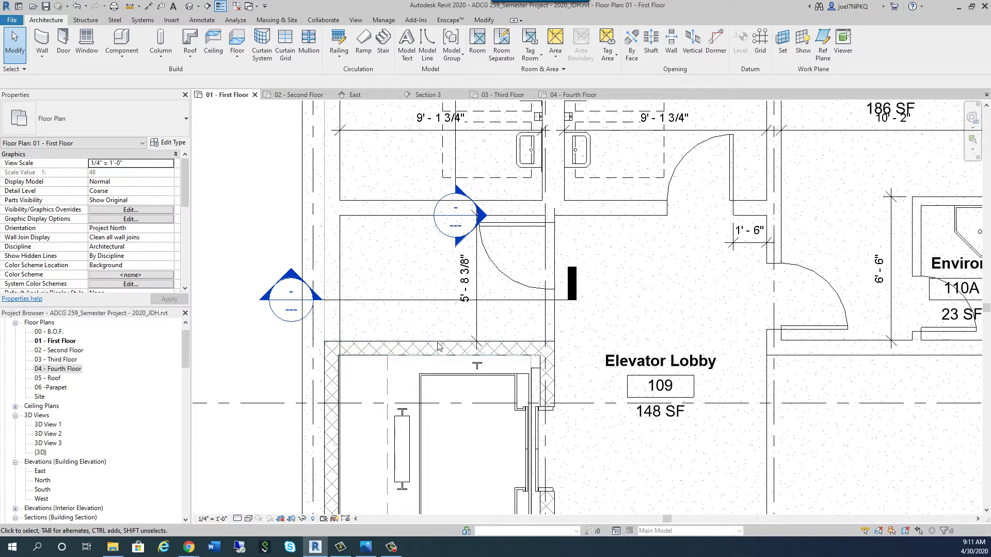
- Shorten the Generic 8" wall below Womens so its left end stops at the new partition
scroll(436, 345, "down", 3)
scroll(390, 324, "up", 2)
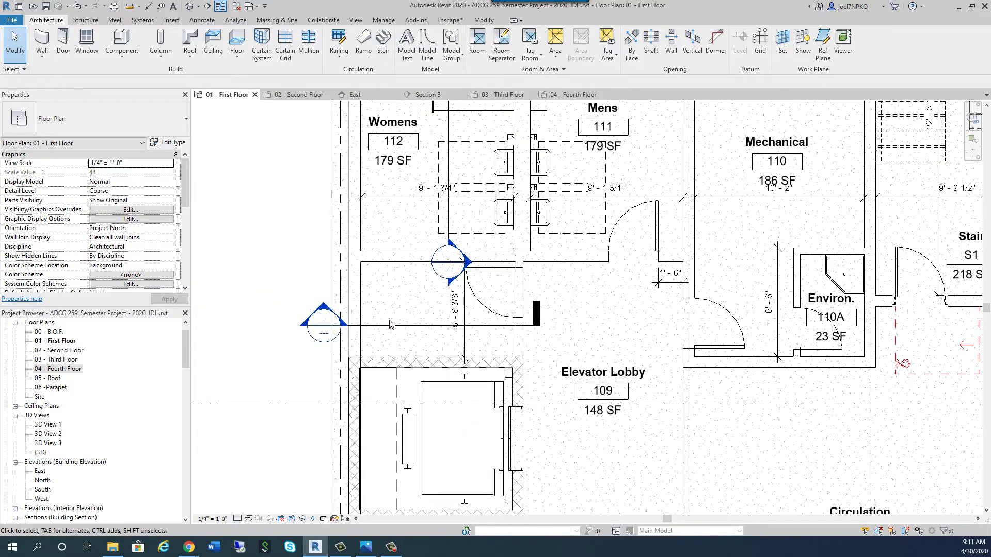
left_click(397, 259)
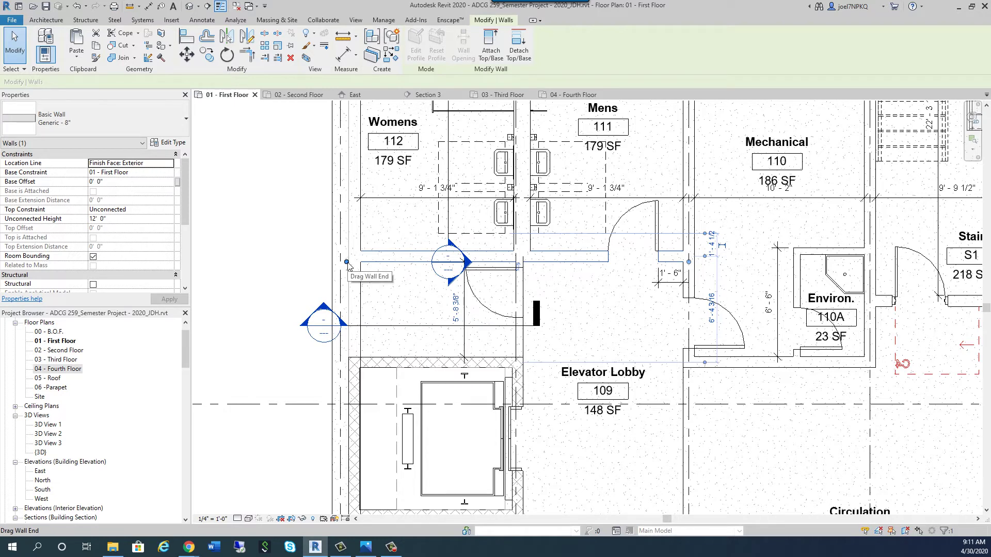
left_click_drag(348, 265, 520, 268)
key("Escape")
- Review the shortened wall and vertical partition, abandoning a started room separation line
scroll(523, 258, "up", 2)
scroll(524, 258, "up", 1)
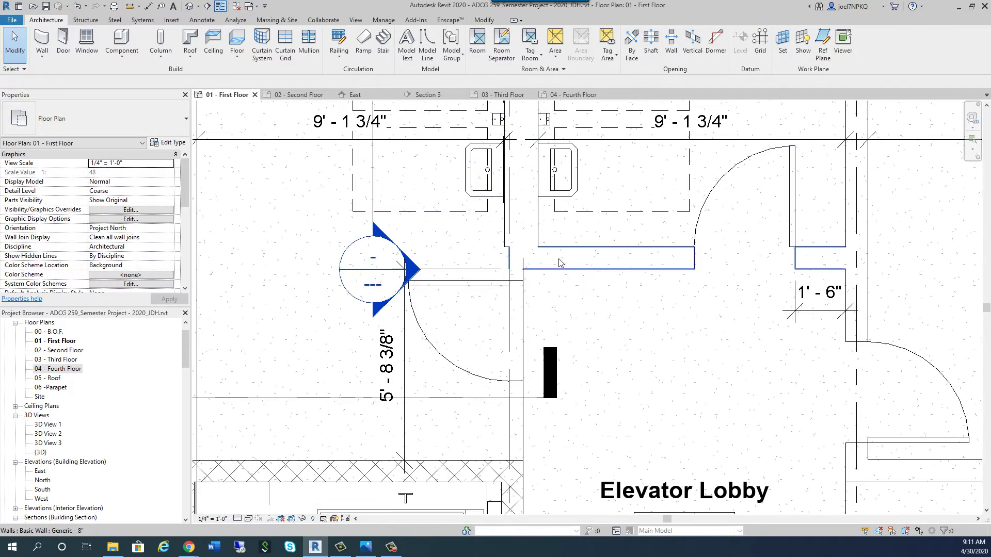
left_click(515, 264)
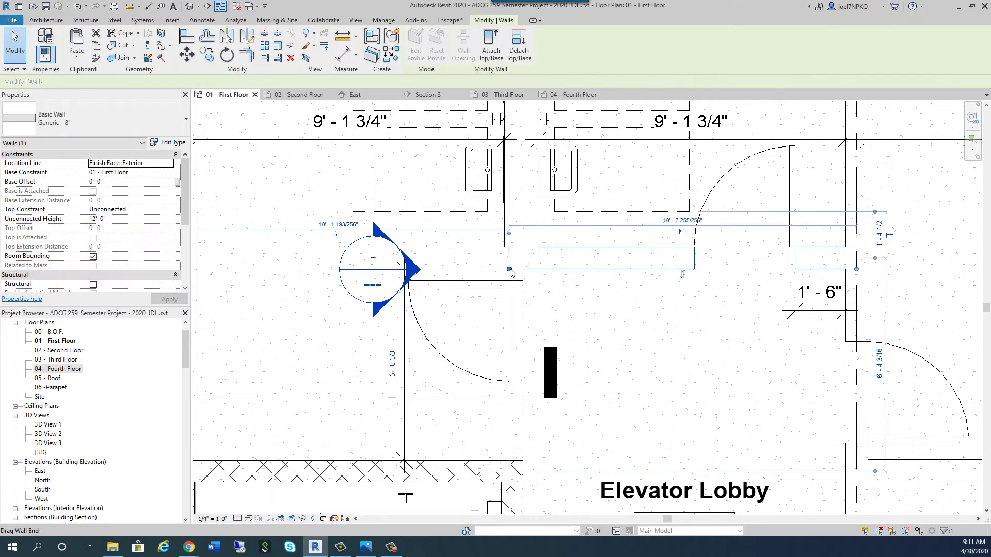
key("r")
key("s")
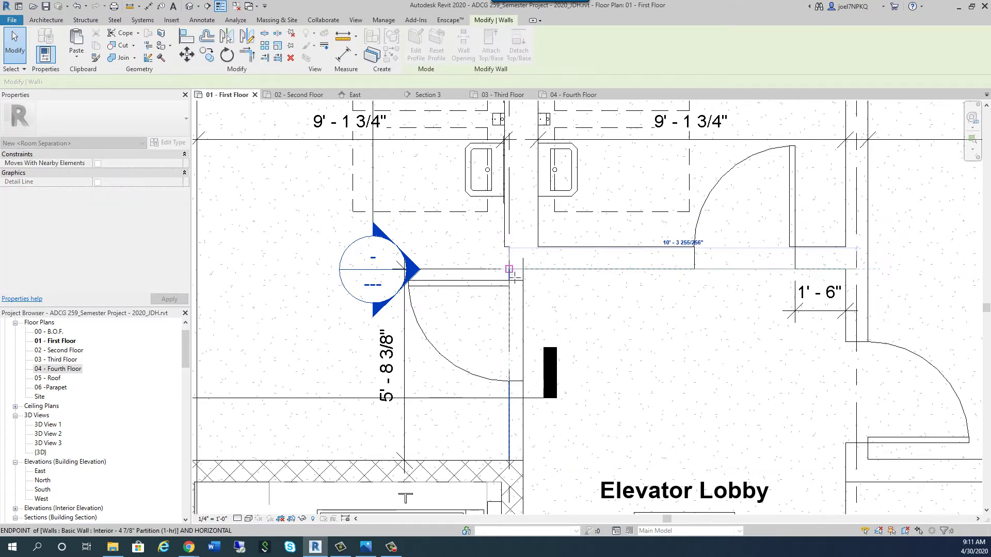
key("Escape")
key("Escape")
scroll(550, 325, "down", 2)
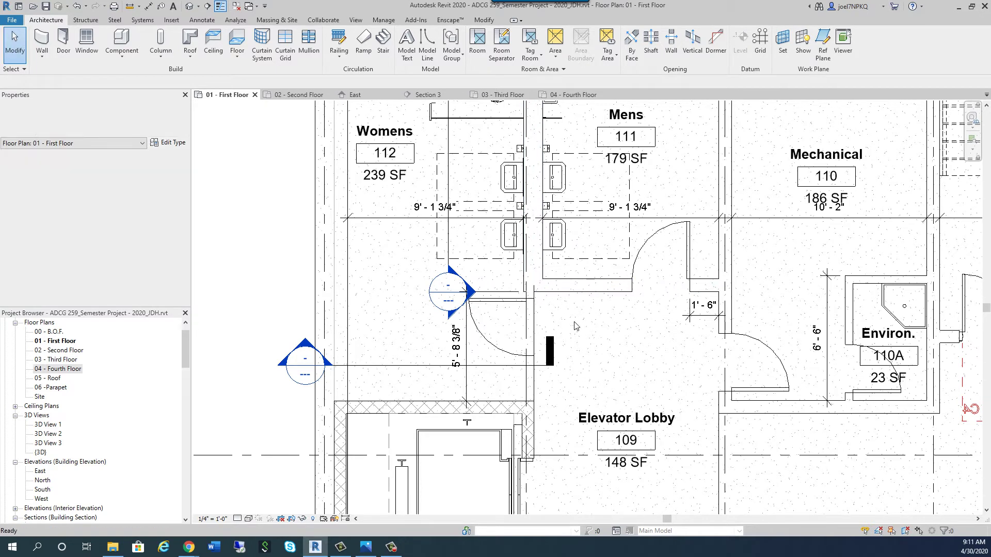
scroll(524, 317, "up", 2)
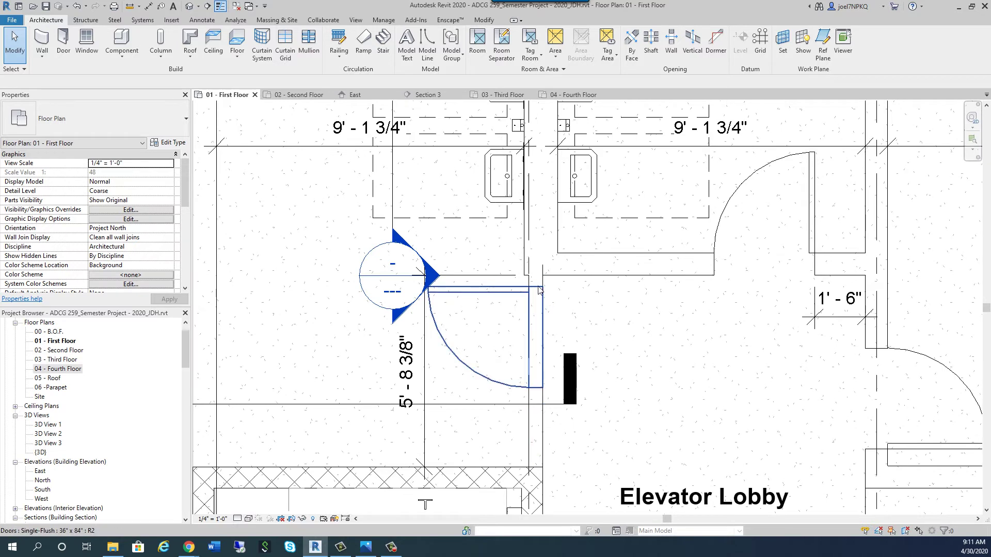
left_click(531, 408)
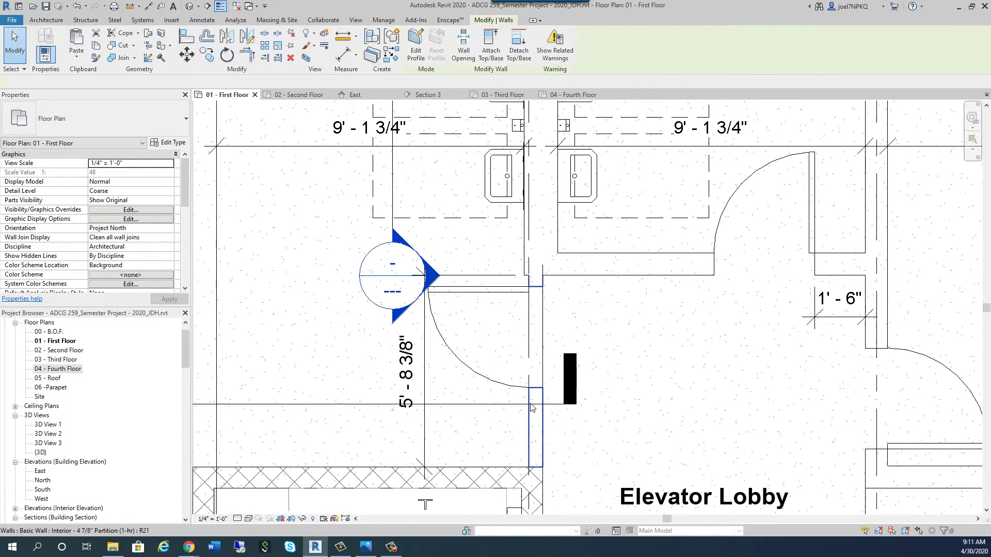
left_click(572, 322)
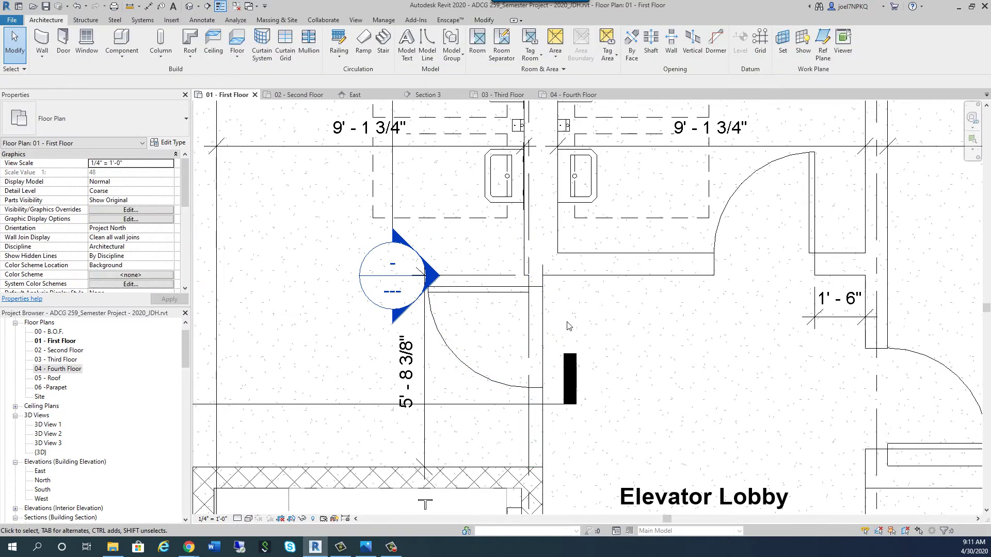
scroll(569, 326, "down", 3)
scroll(560, 320, "up", 2)
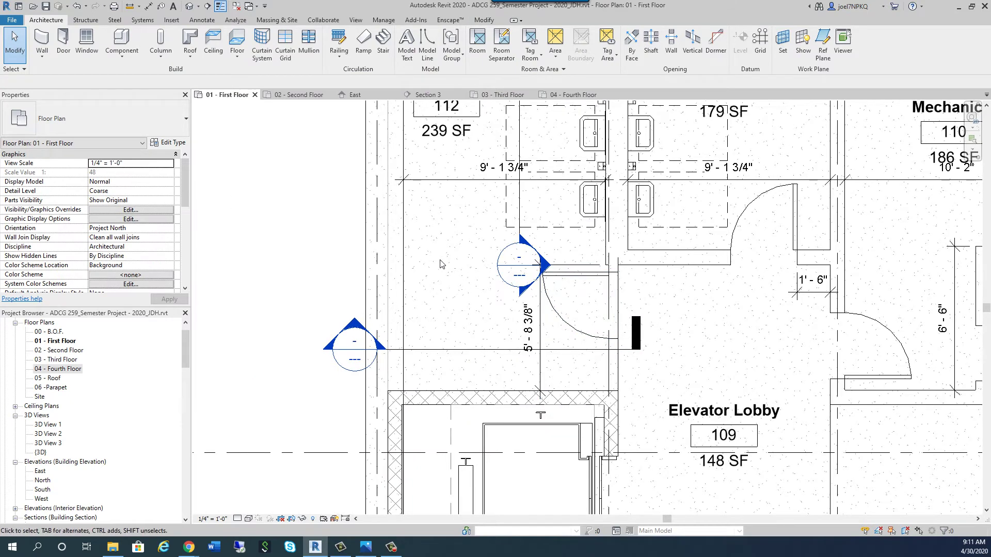
- Drag the section line down so it cuts across the elevator shaft
scroll(418, 315, "down", 3)
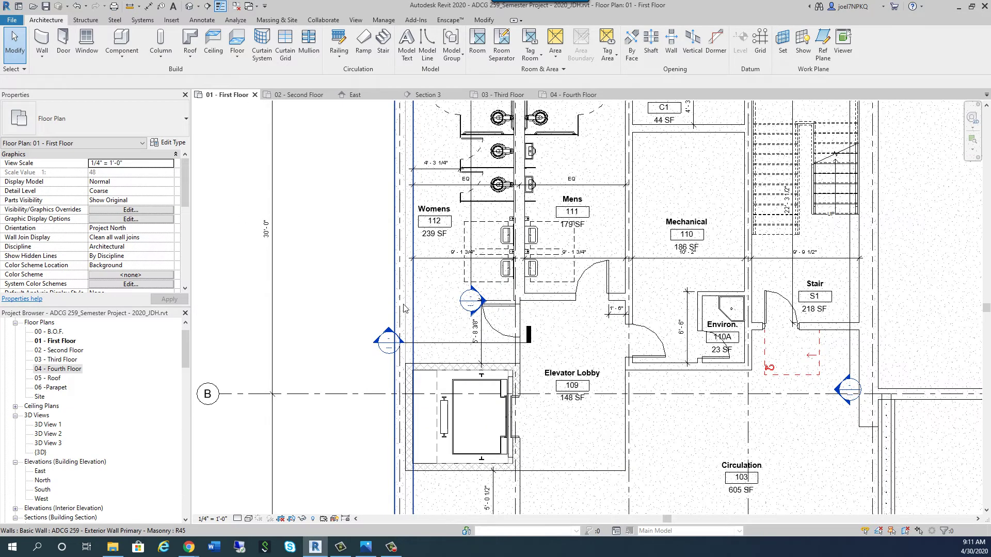
left_click(404, 308)
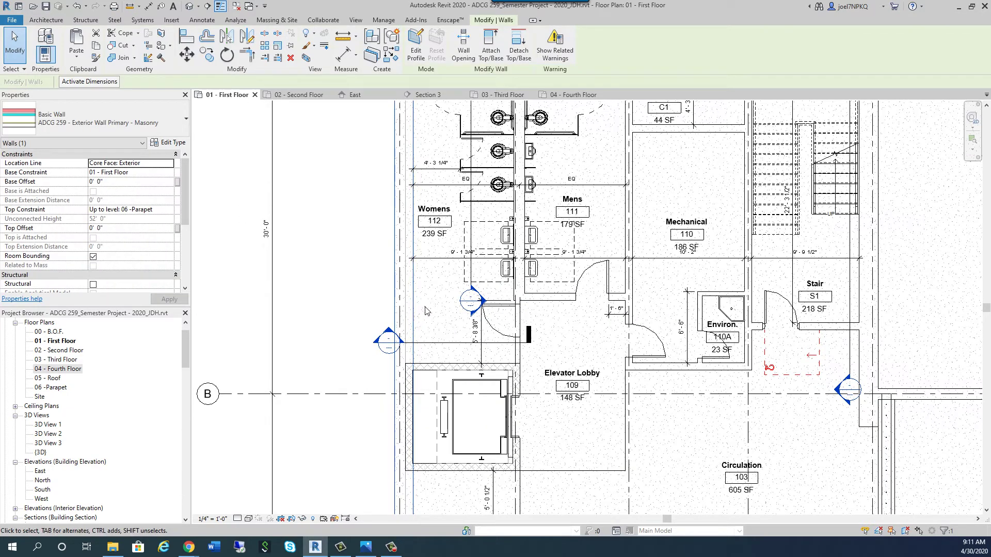
left_click(423, 303)
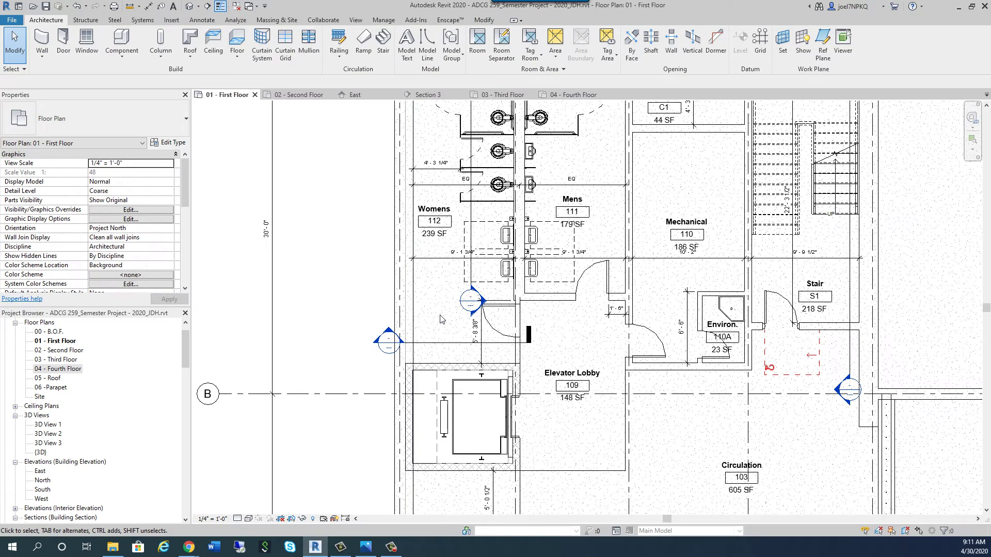
left_click(447, 347)
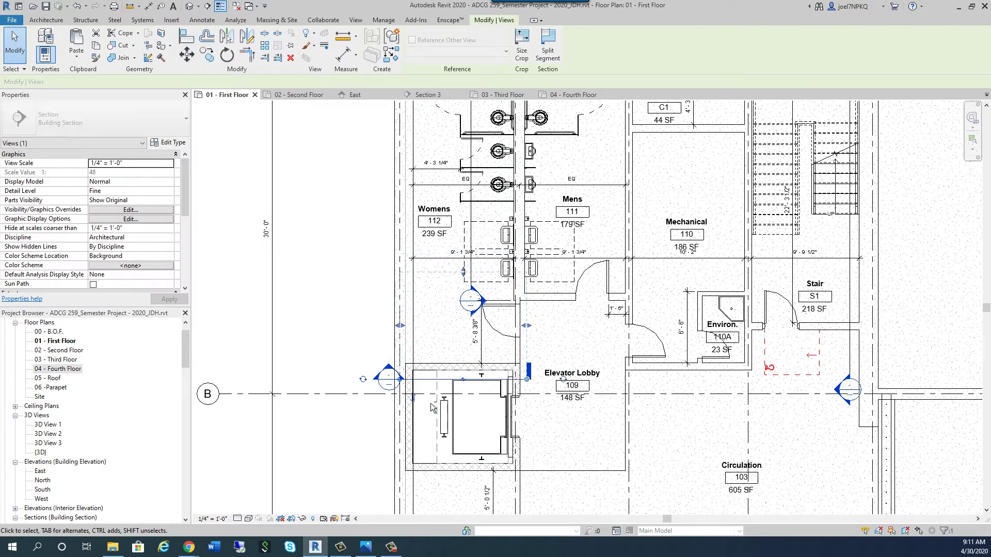
left_click_drag(454, 342, 454, 415)
left_click_drag(454, 344, 466, 386)
key("Escape")
scroll(439, 350, "up", 3)
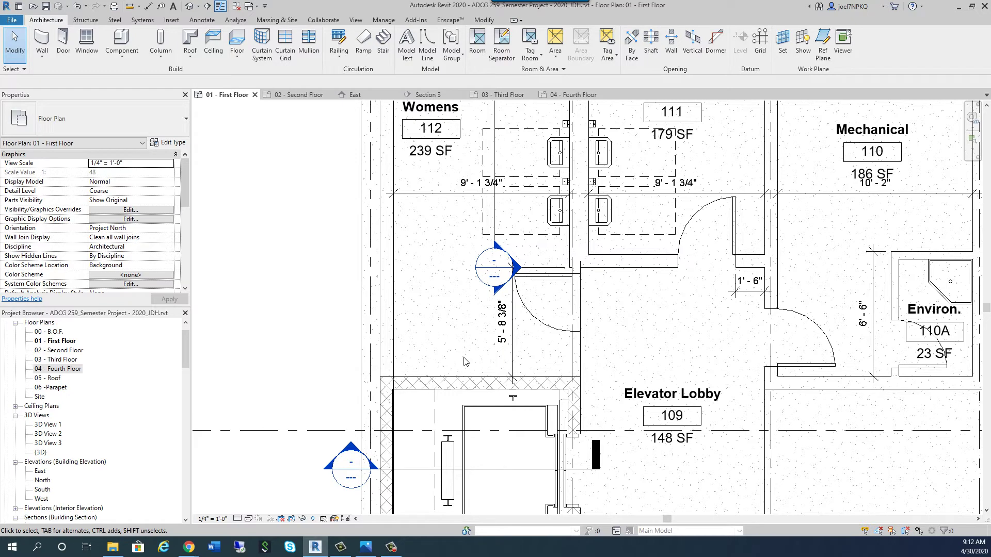
- Draw a horizontal partition wall from the existing wall's end to the left wall
left_click(573, 361)
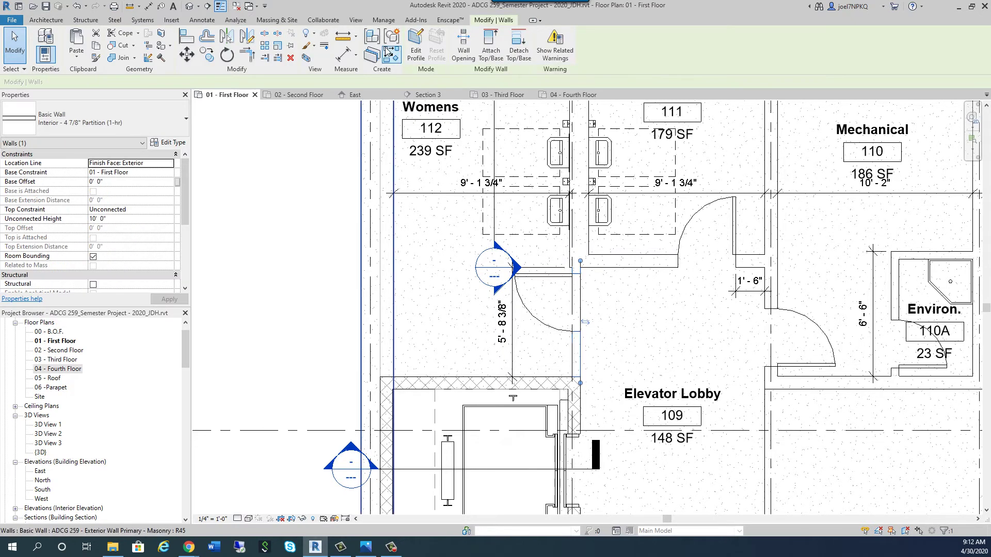
key("w")
key("a")
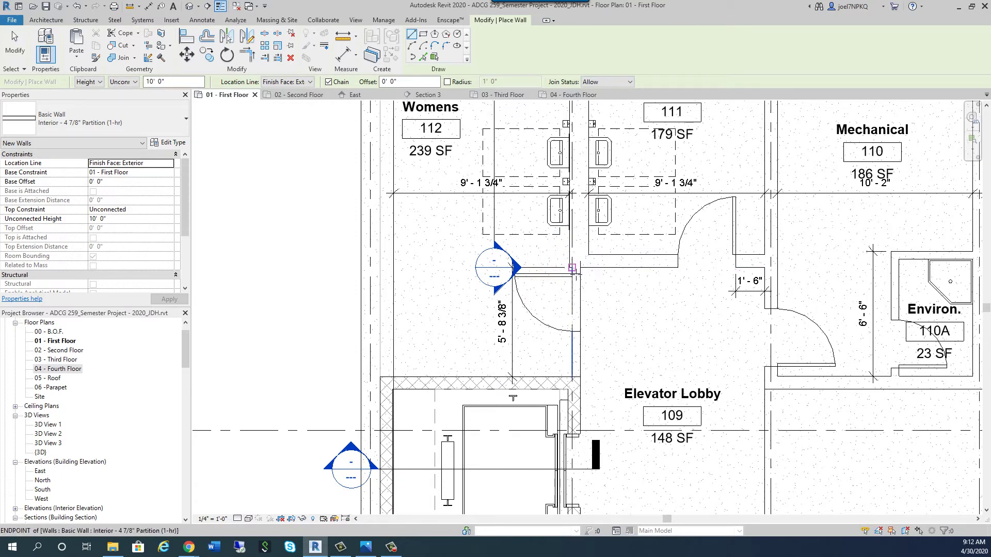
left_click(571, 267)
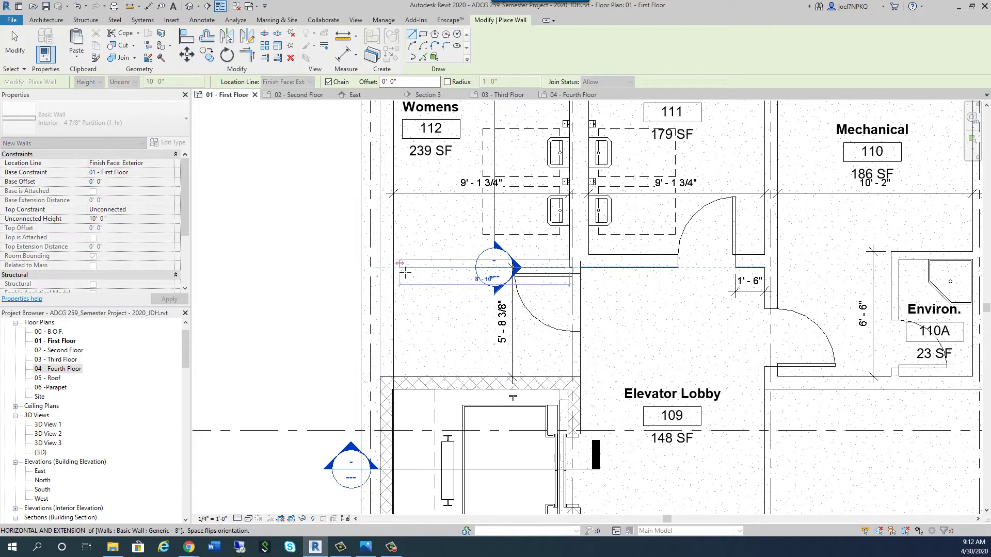
left_click(348, 362)
key("Escape")
key("Escape")
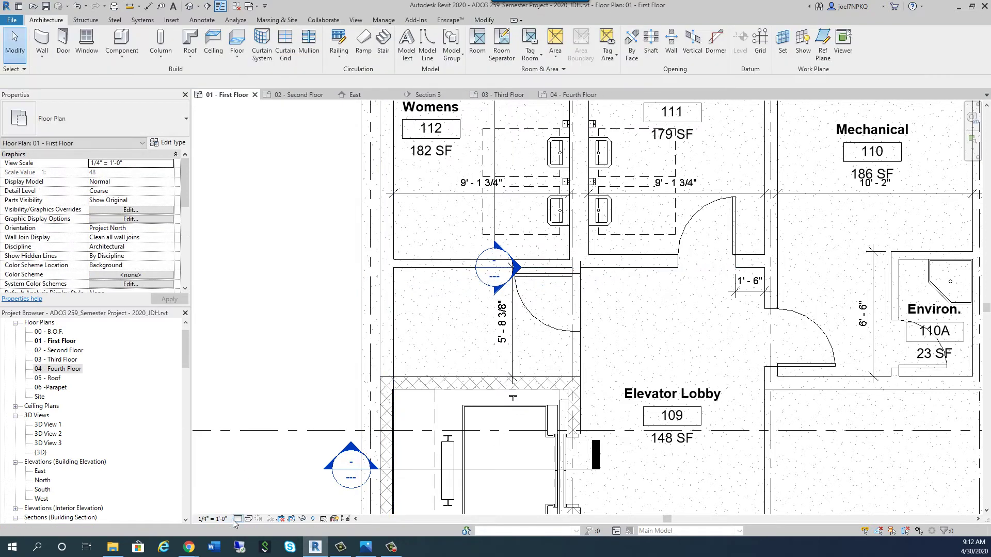
- Set Detail Level to Fine and Hidden Line style, then start a similar vertical wall on the partition
left_click(238, 518)
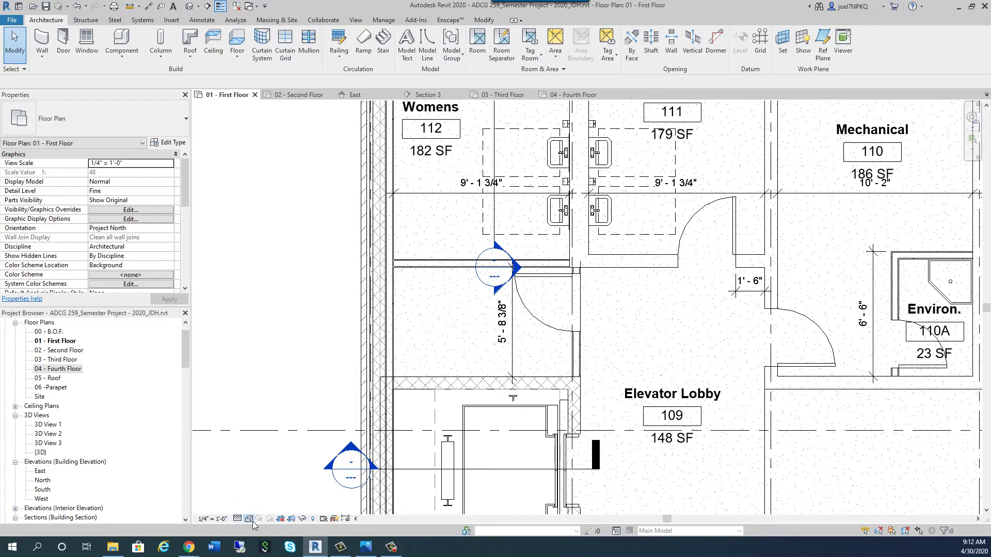
left_click(252, 520)
left_click(264, 467)
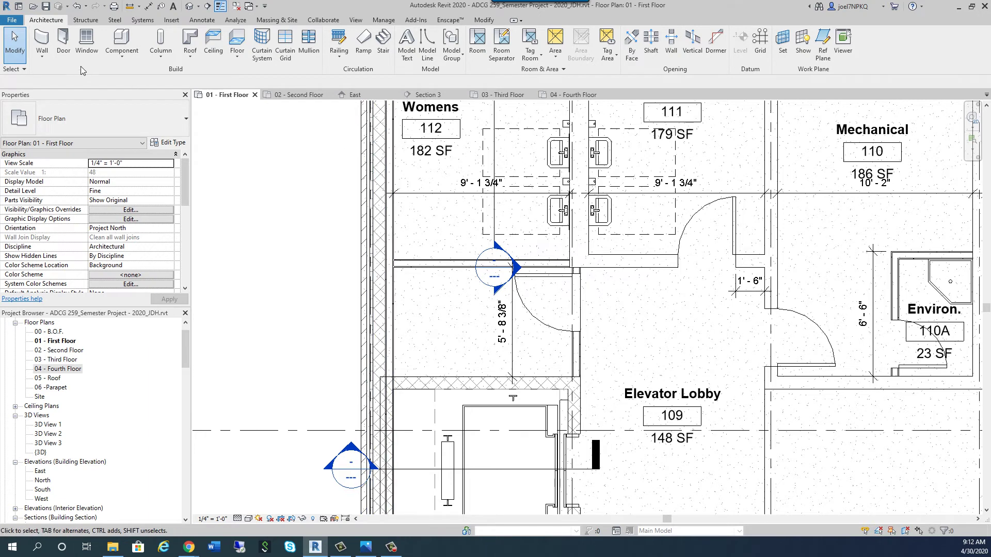
left_click(450, 264)
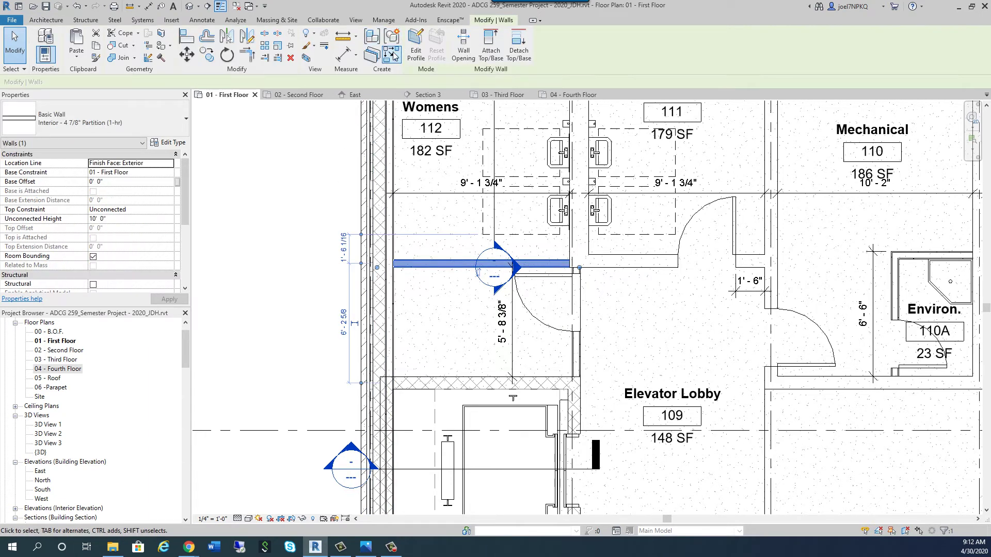
left_click(391, 53)
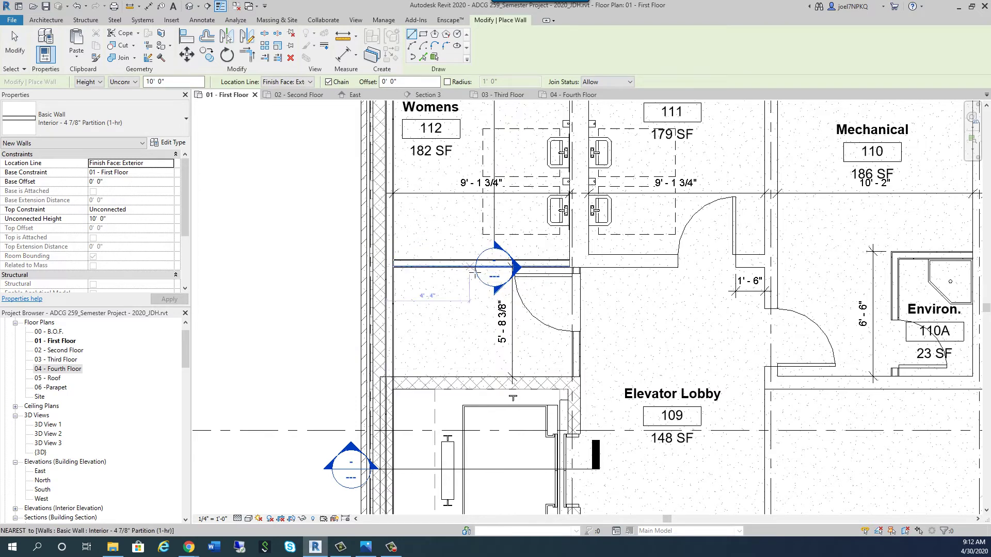
left_click(466, 268)
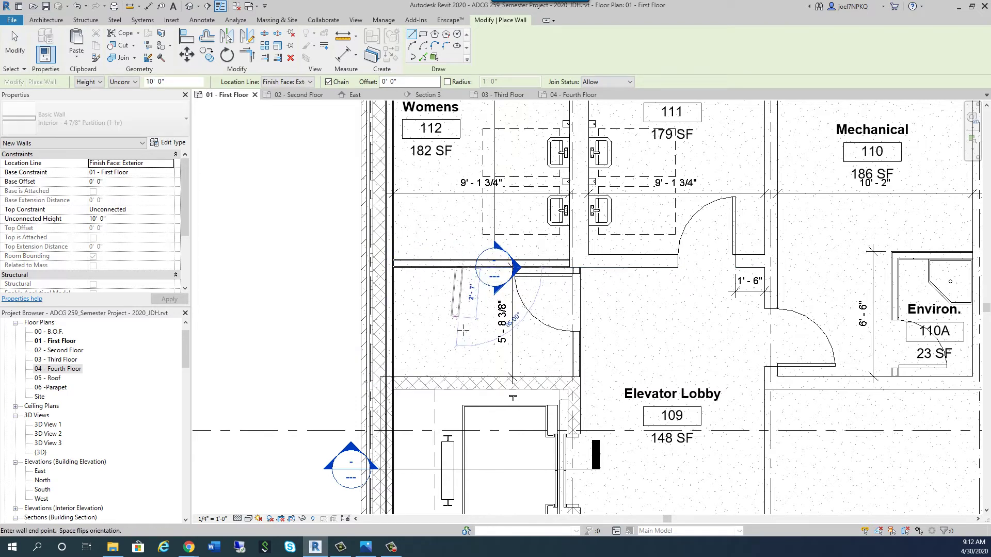
- End the vertical wall at the lower wall and add an aligned dimension from the left wall
left_click(466, 378)
key("Escape")
key("Escape")
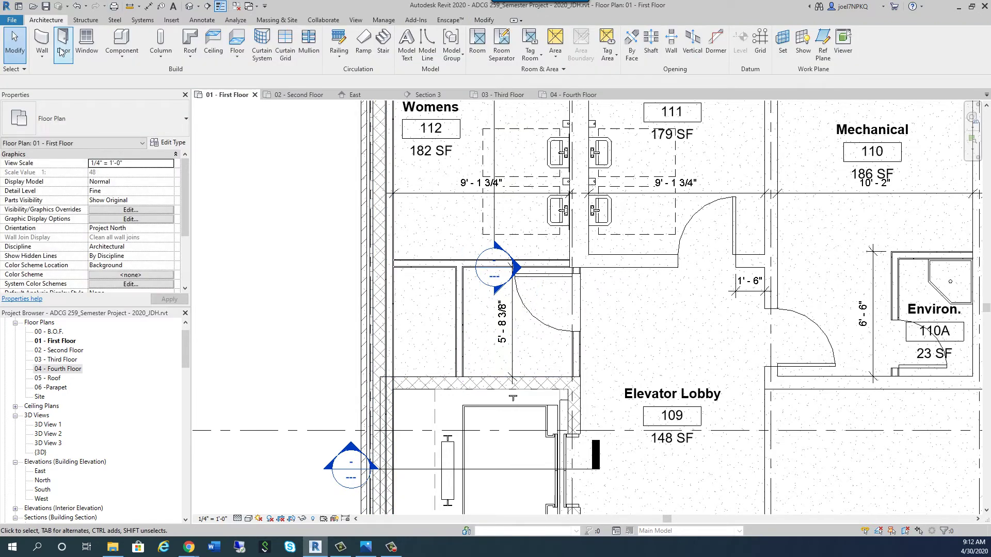
left_click(202, 19)
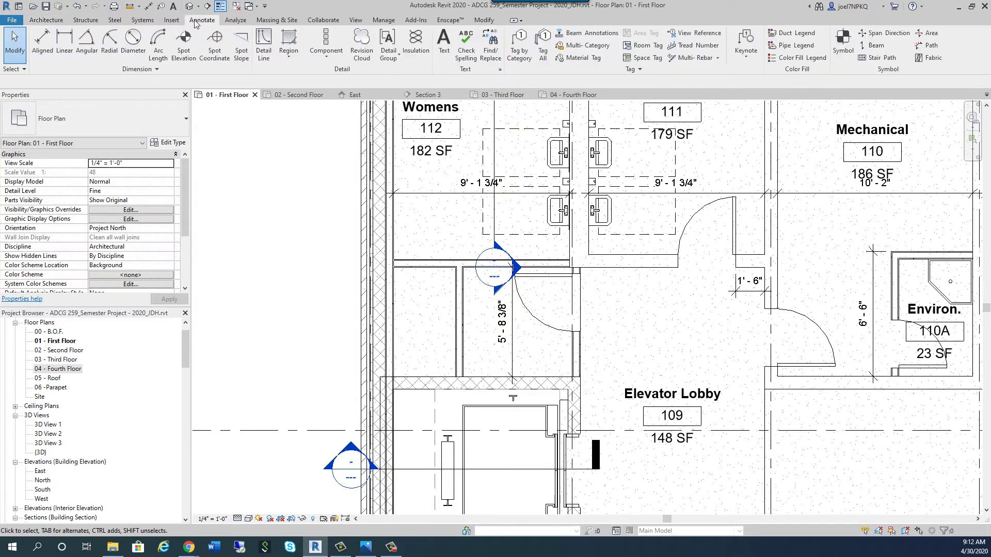
left_click(42, 42)
scroll(408, 317, "up", 5)
left_click(378, 314)
left_click(563, 329)
left_click(542, 388)
key("Escape")
key("Escape")
- Set the vertical partition's distance from the left wall to 4' - 0"
left_click(575, 361)
left_click(466, 368)
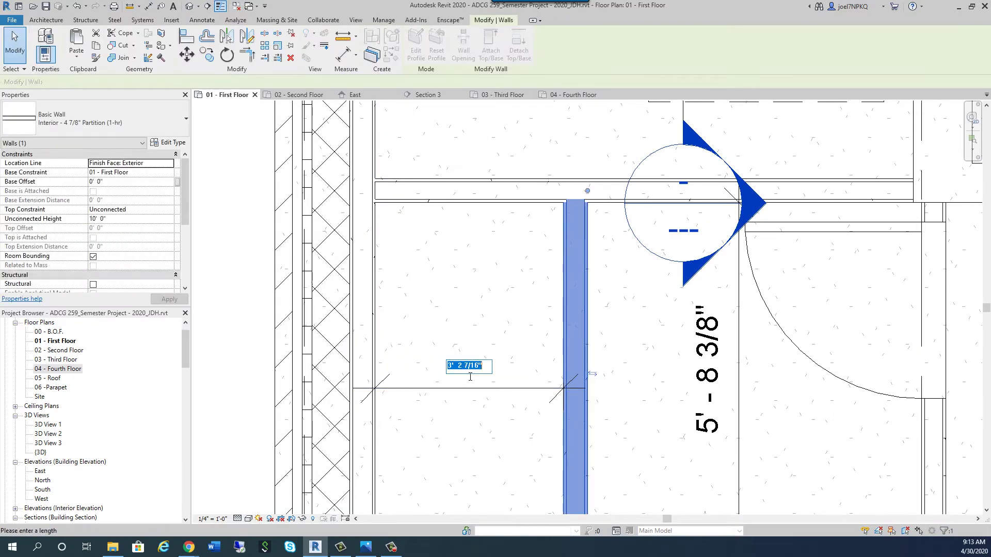
type("4' 0")
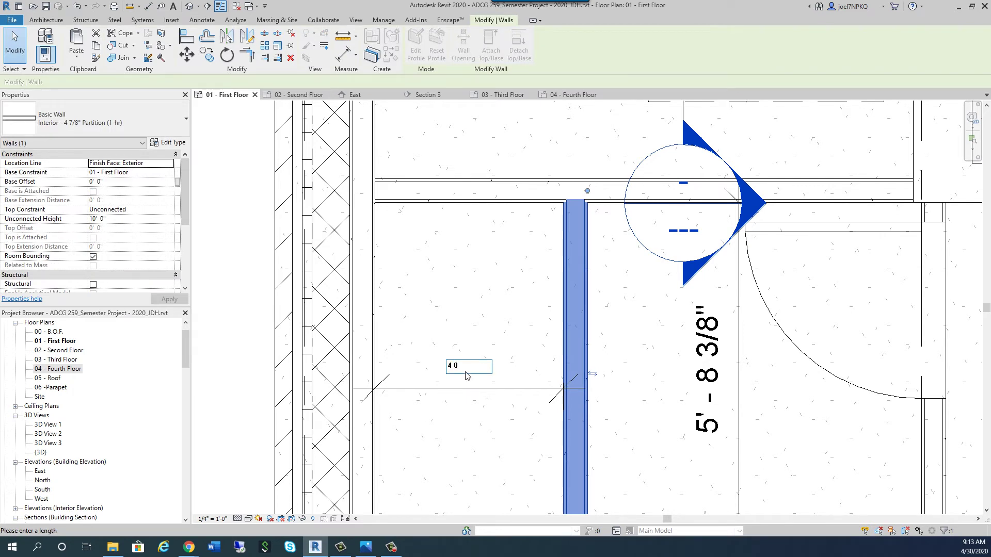
type(" - 0")
key("Return")
key("Escape")
scroll(451, 472, "down", 4)
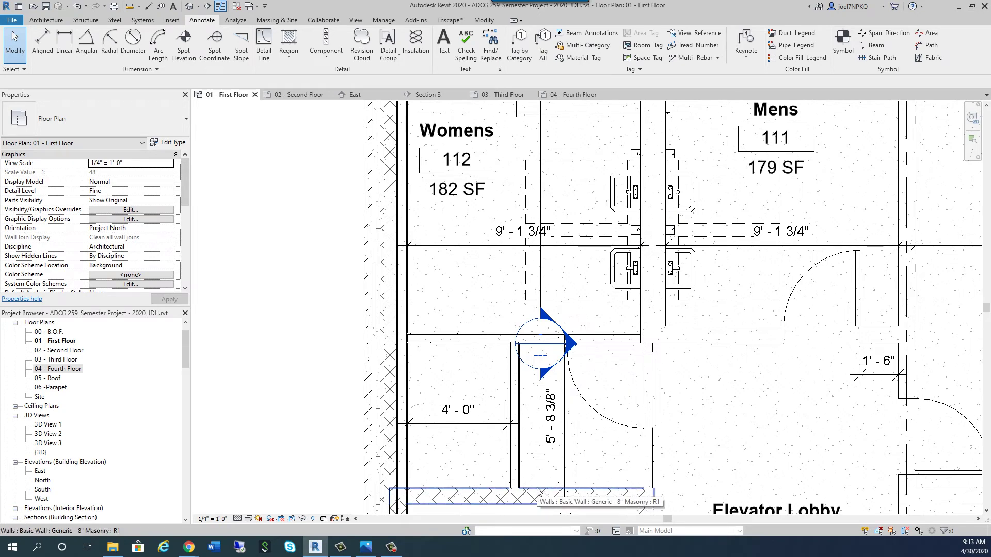
- Drag the Section 8 marker's head up into the Womens room
scroll(516, 413, "down", 2)
scroll(428, 239, "up", 3)
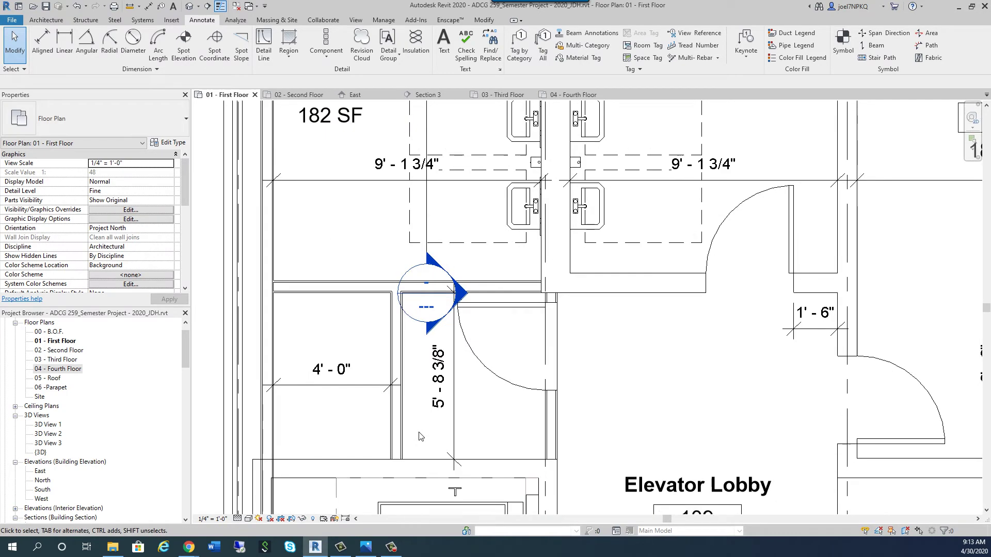
left_click(427, 238)
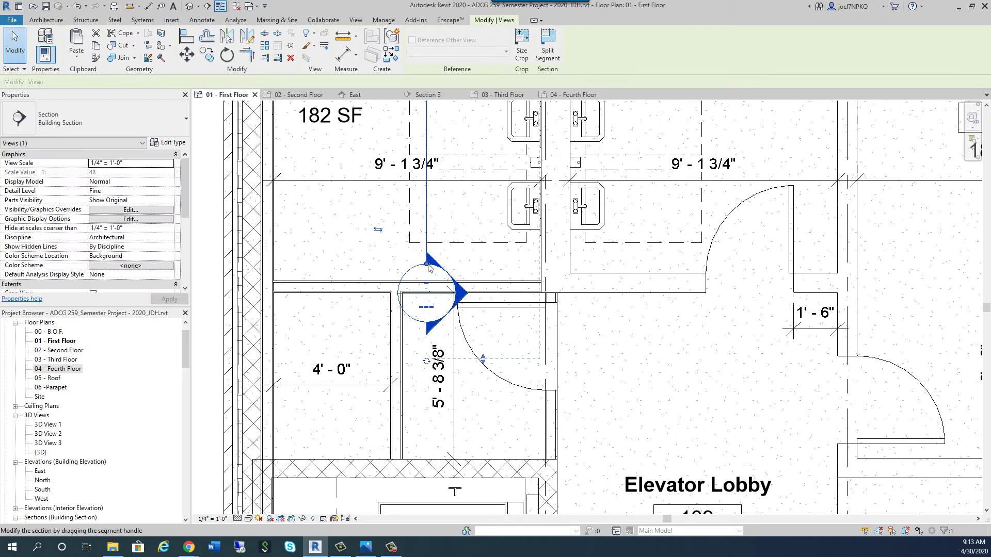
left_click_drag(427, 267, 426, 119)
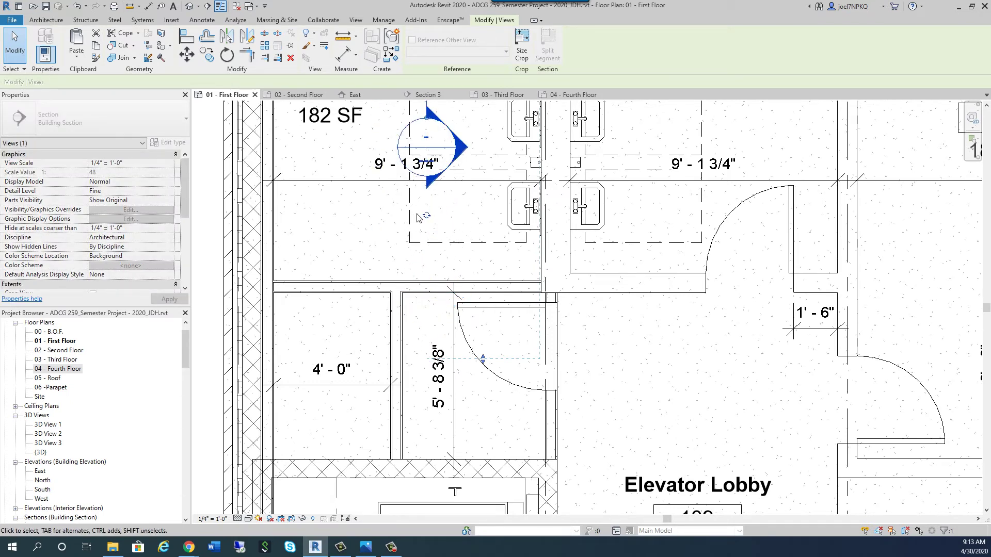
left_click(371, 254)
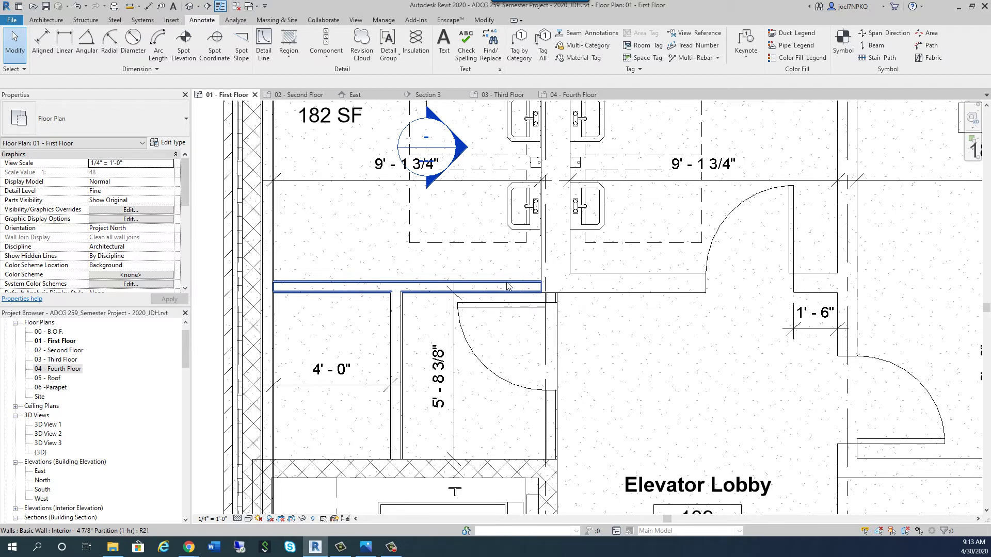
- Flip the small room's door and place it 2'-0" from the lower wall
left_click(508, 369)
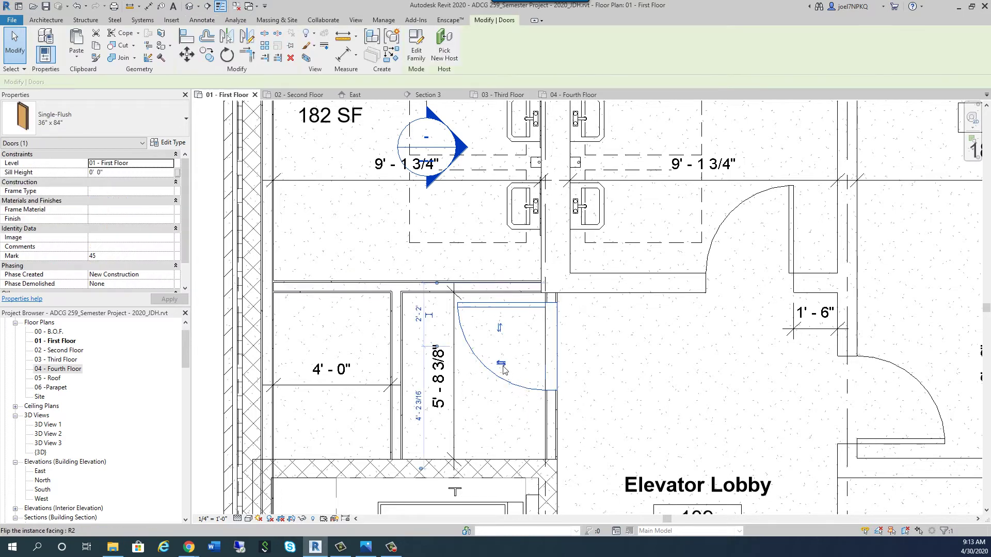
key("space")
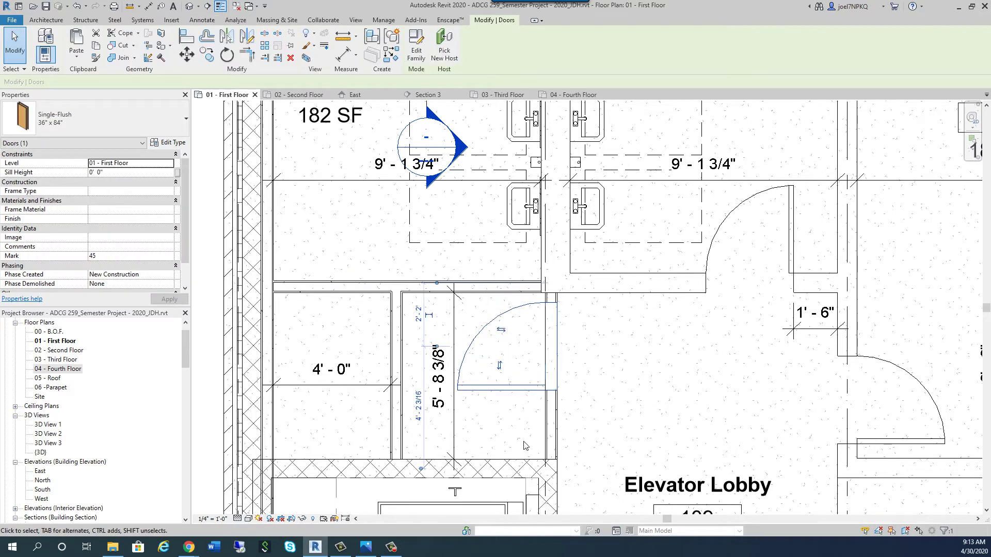
key("Down")
key("Down")
key("Down")
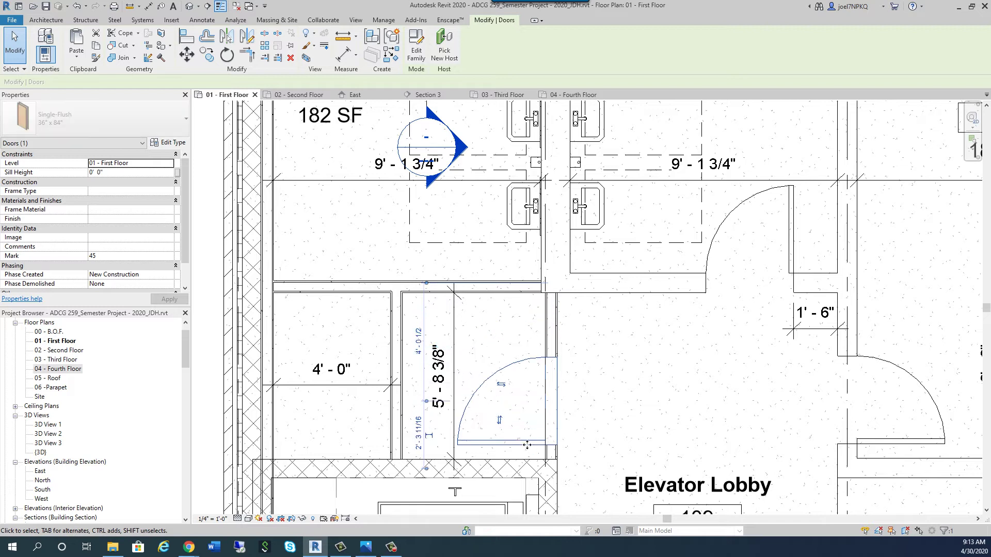
key("Down")
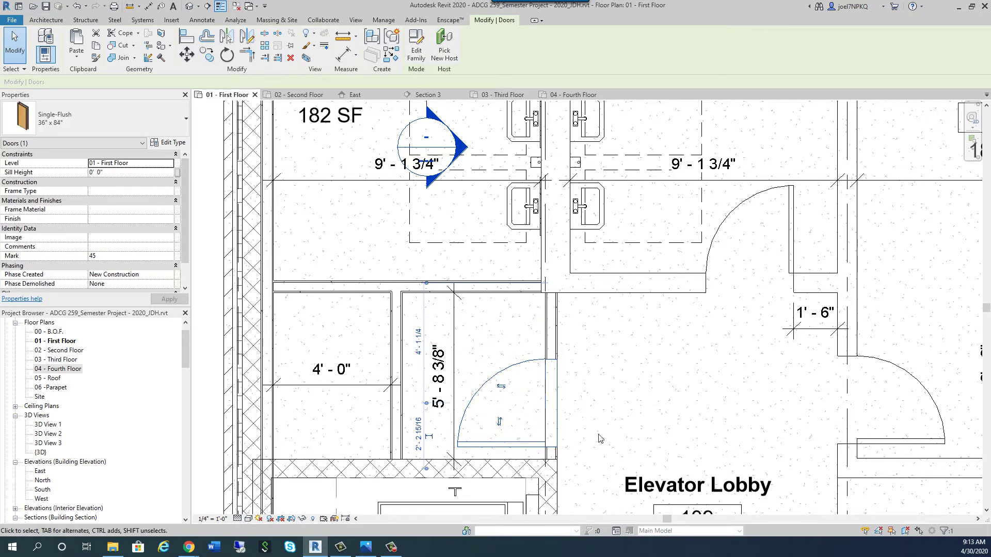
left_click(420, 429)
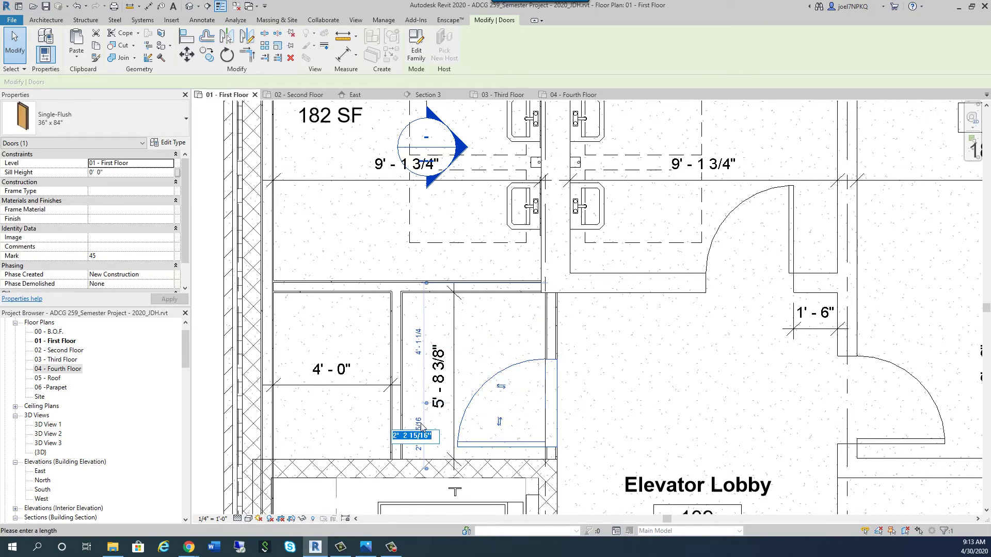
type("2 0")
key("Return")
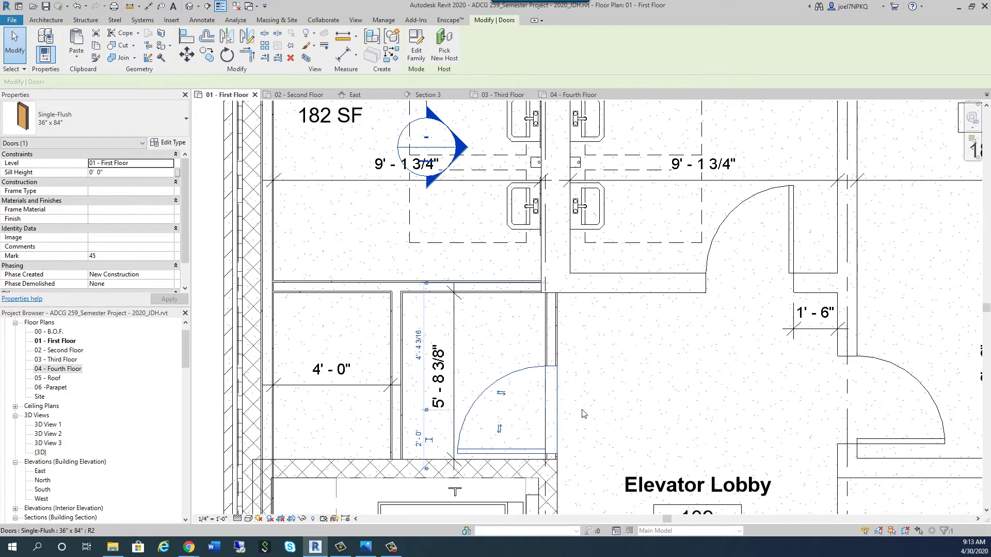
left_click(608, 416)
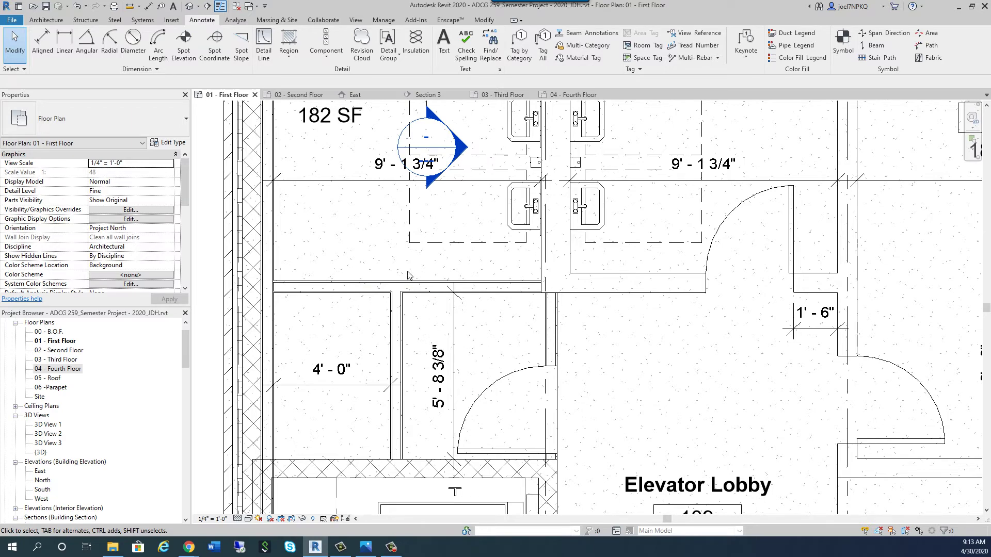
- Pull the horizontal wall's right end back to the 4'-0" closet's corner
left_click(508, 380)
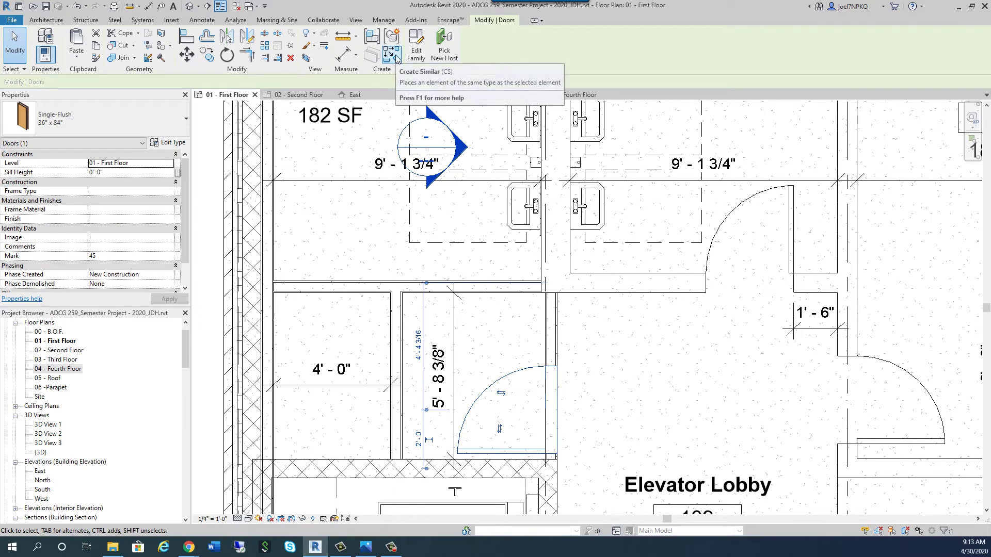
key("Escape")
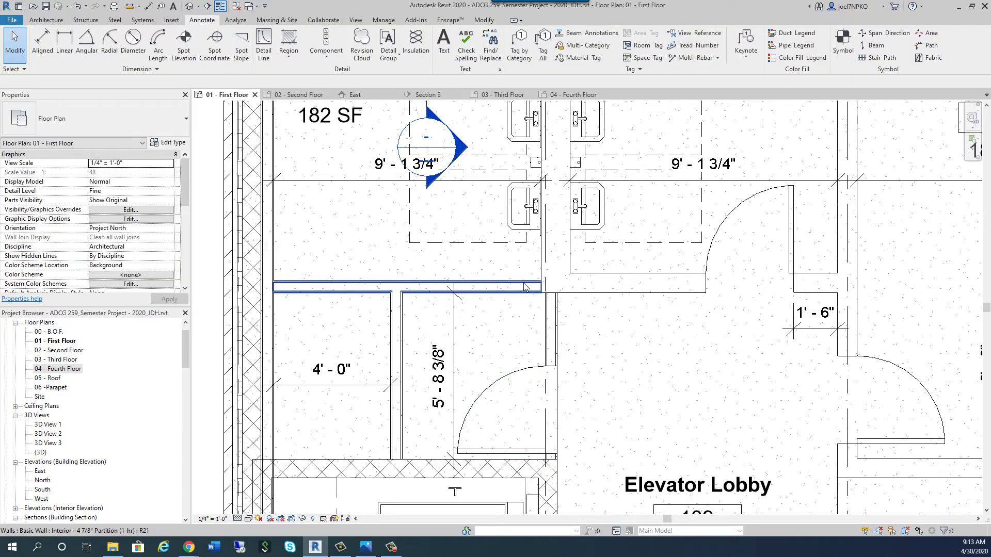
left_click(490, 286)
left_click_drag(555, 294, 505, 298)
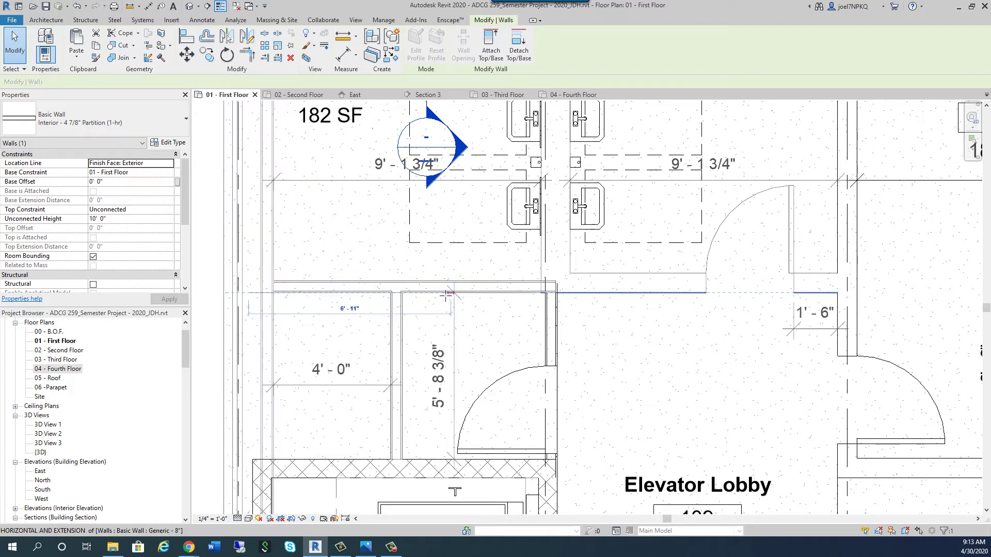
left_click_drag(443, 296, 408, 298)
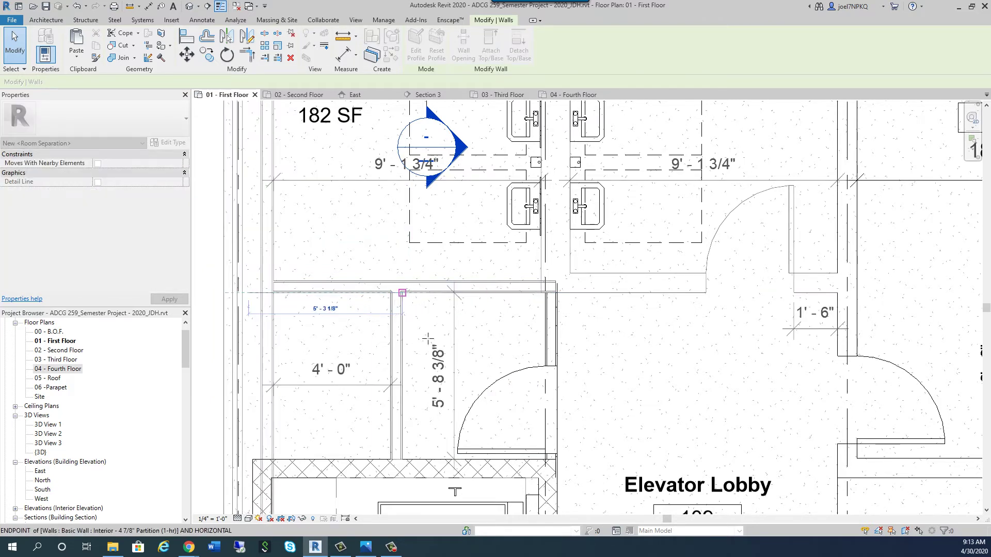
left_click_drag(428, 338, 427, 338)
left_click(522, 436)
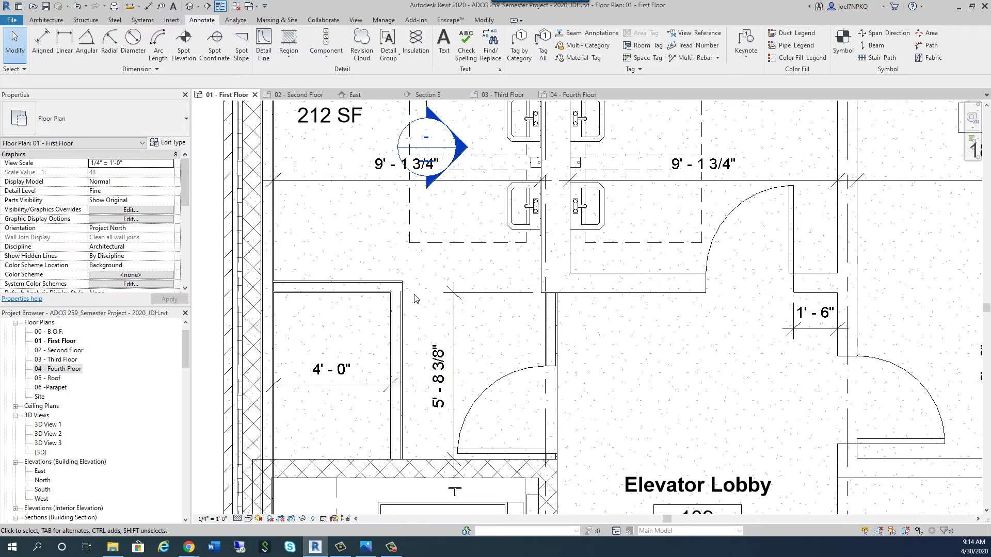
key("a")
key("l")
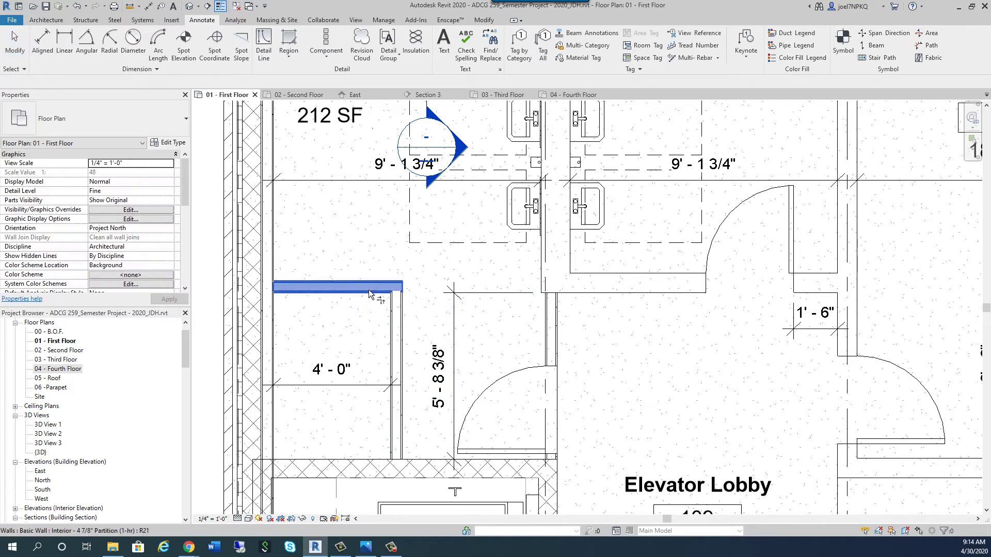
key("Escape")
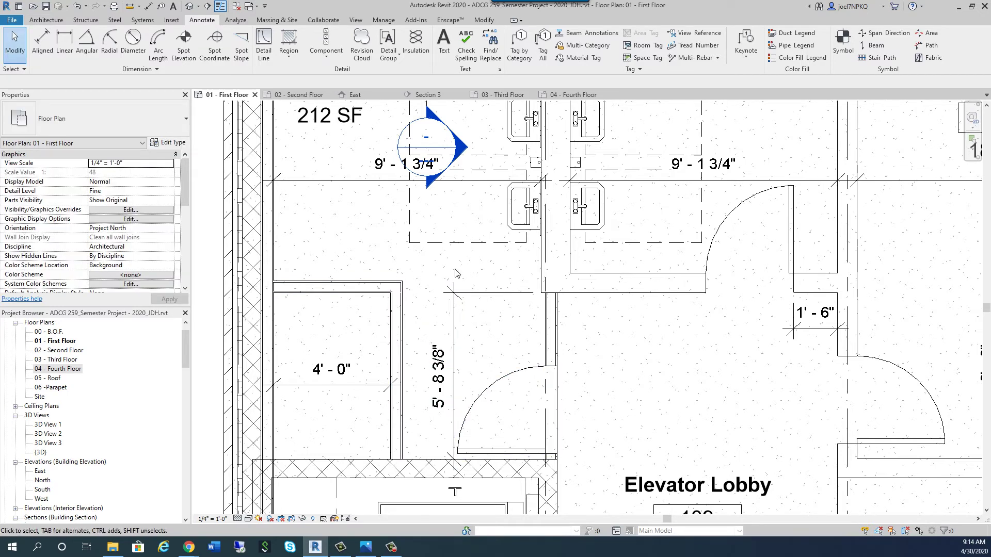
- Place another 36" x 84" Single-Flush door in the wall below Womens using Create Similar
scroll(363, 279, "down", 3)
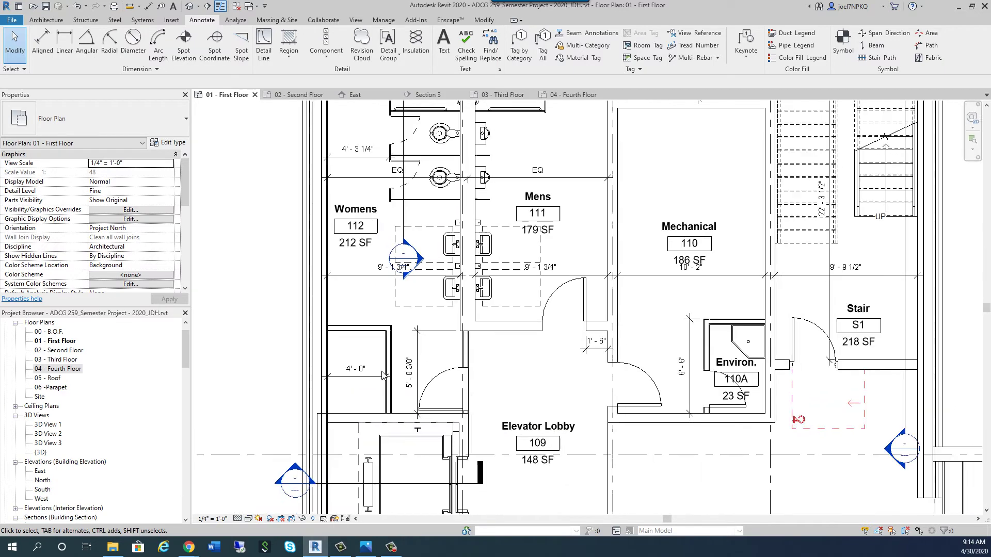
scroll(360, 304, "up", 3)
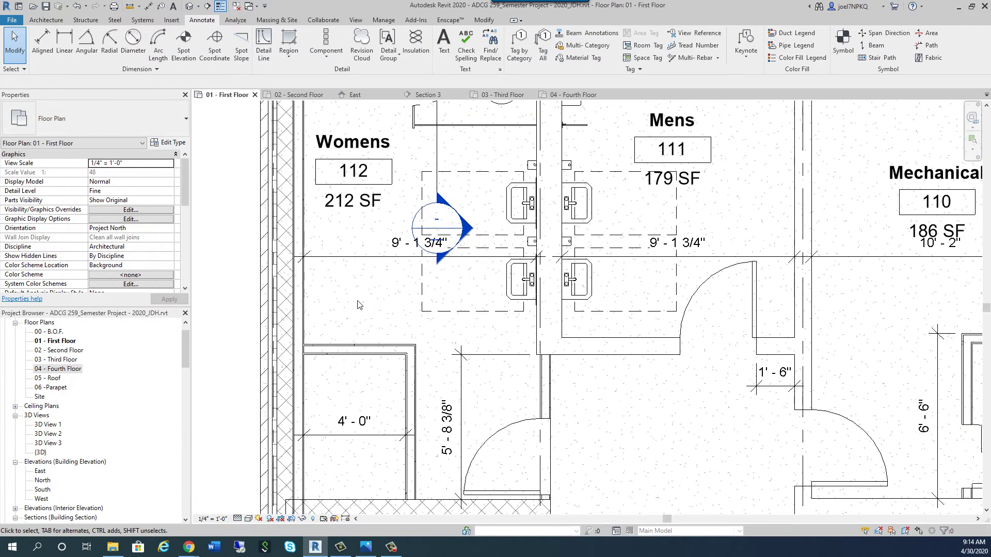
scroll(458, 385, "down", 2)
left_click(890, 466)
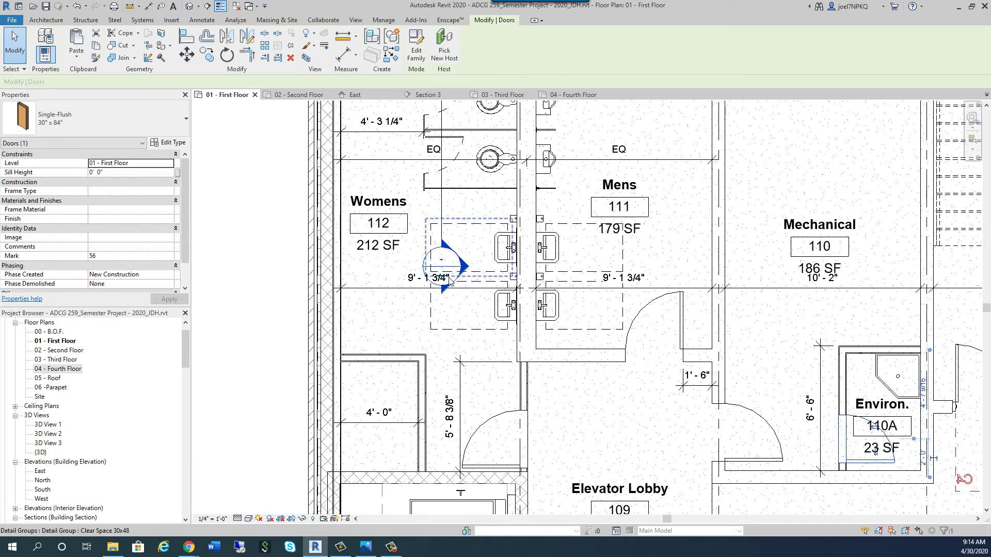
left_click(486, 406)
left_click(496, 421)
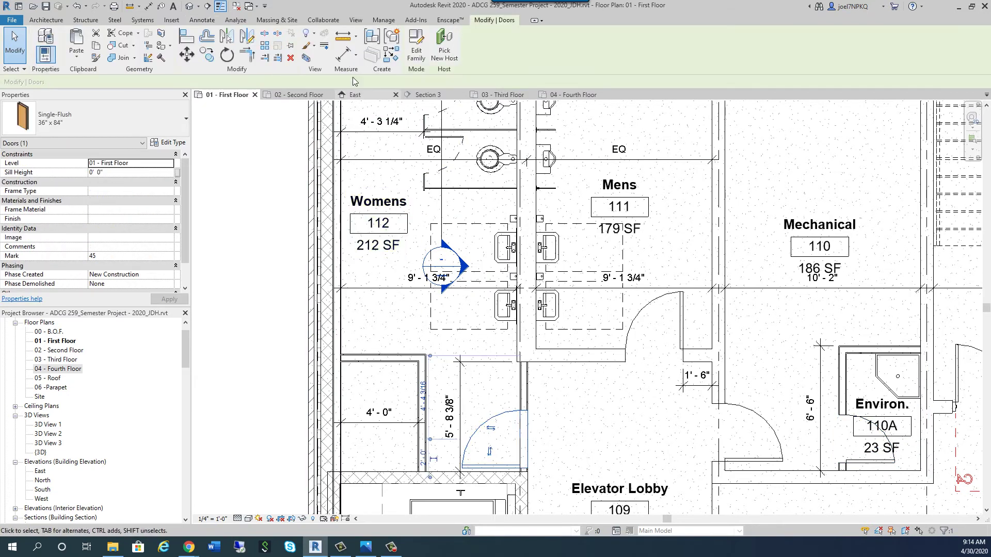
left_click(391, 54)
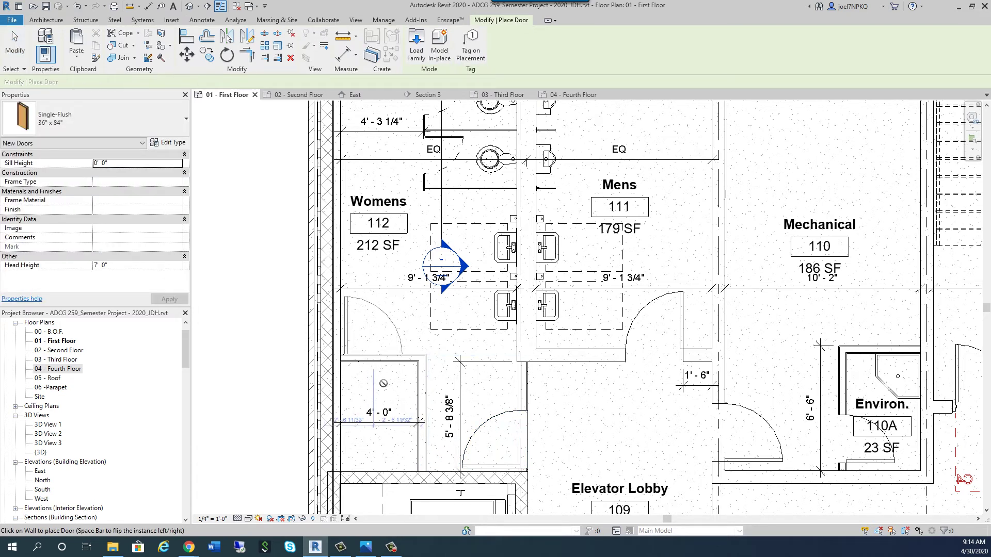
left_click(395, 346)
key("Escape")
key("Escape")
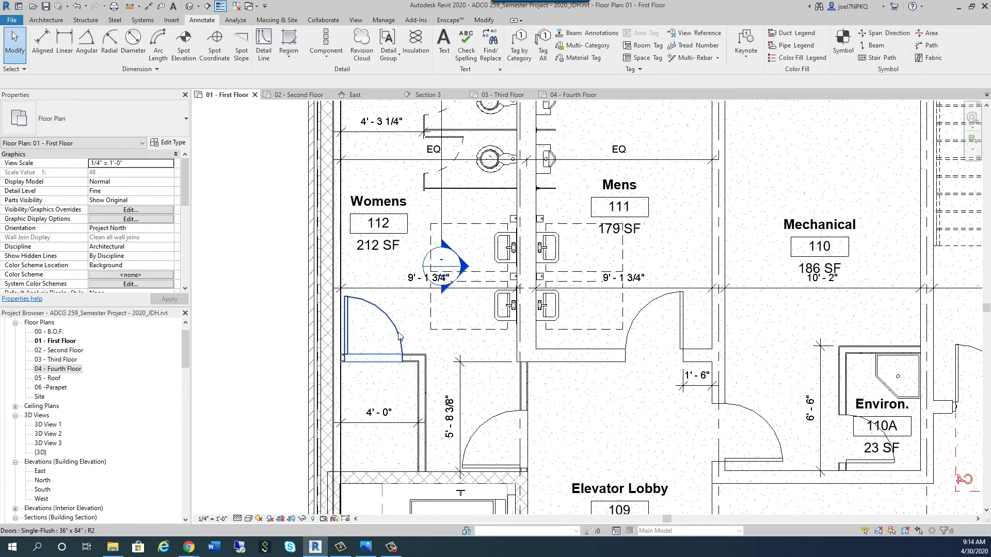
- Position the new door 2'-8" from the corner
left_click(395, 345)
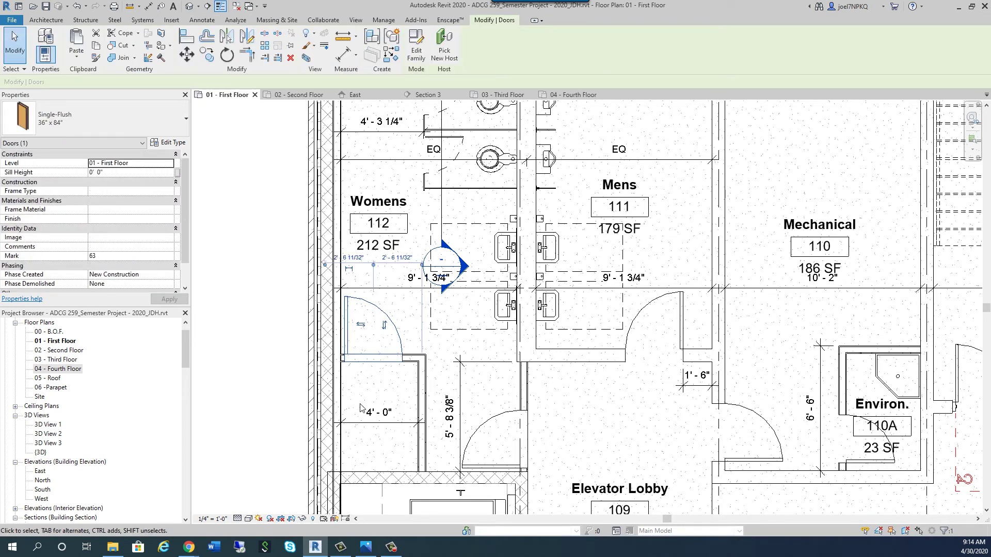
left_click(350, 256)
left_click(391, 314)
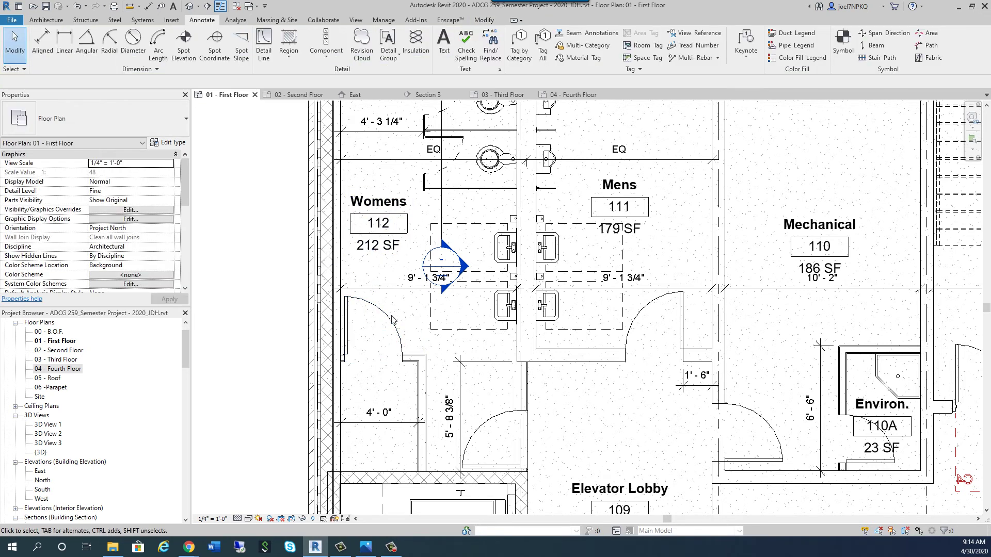
left_click(401, 314)
key("Right")
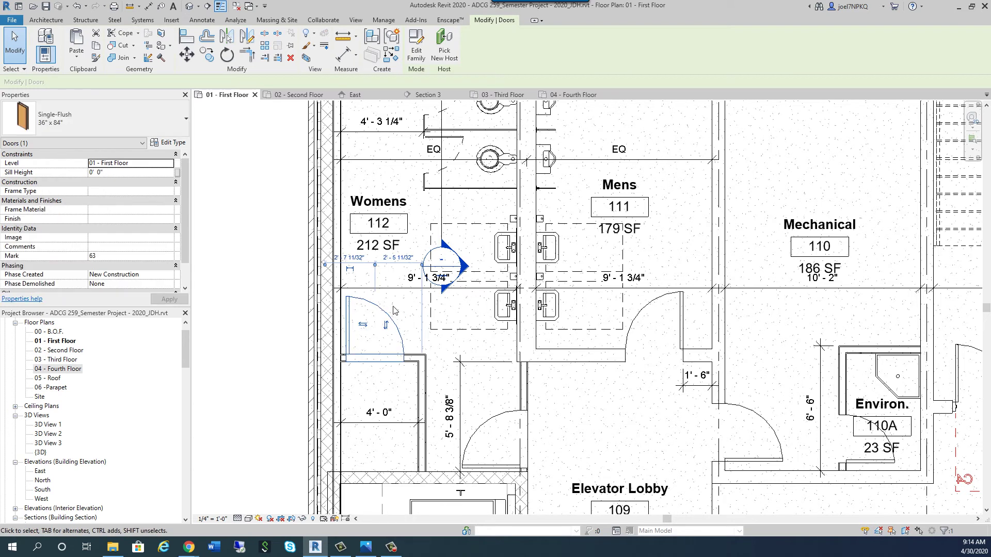
left_click(351, 257)
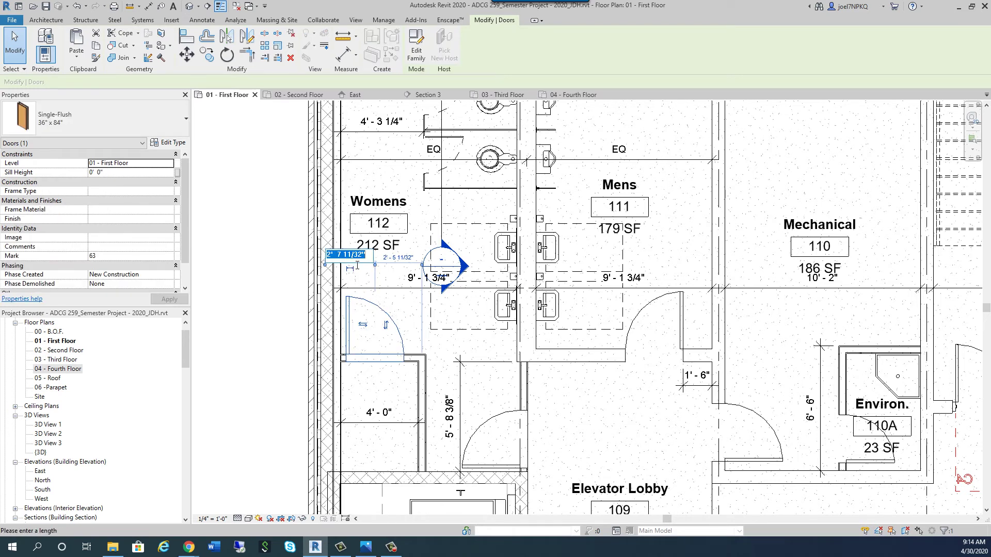
type("2 8")
key("Return")
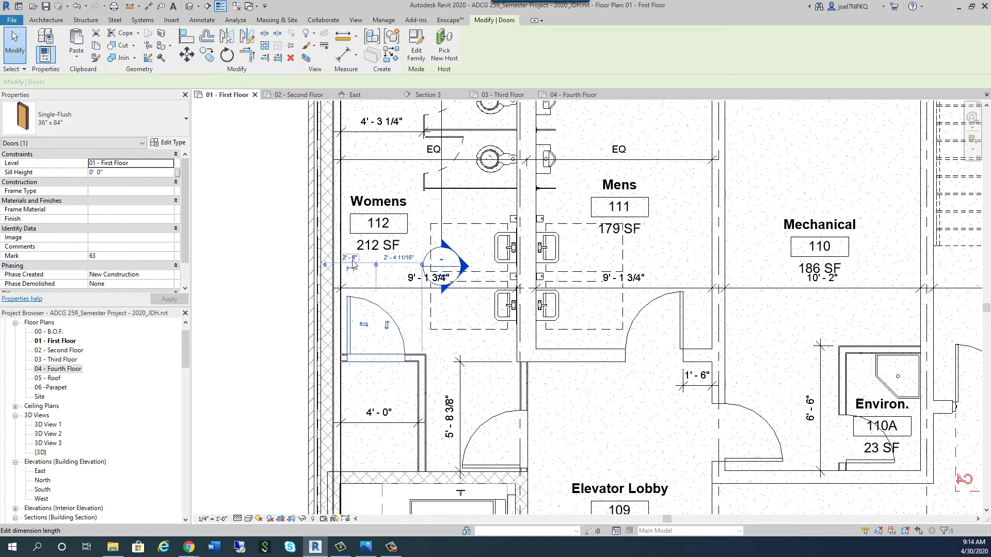
key("Escape")
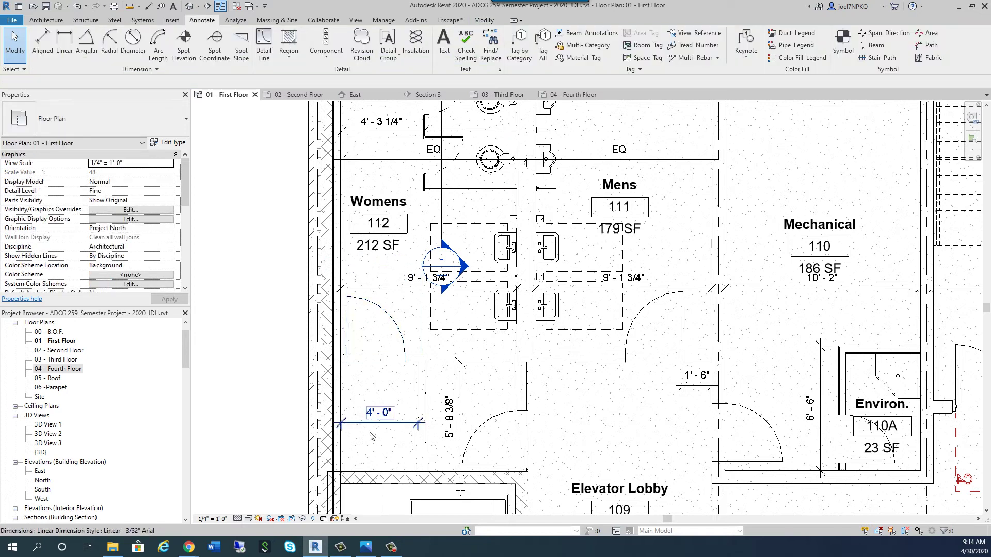
scroll(379, 462, "up", 2)
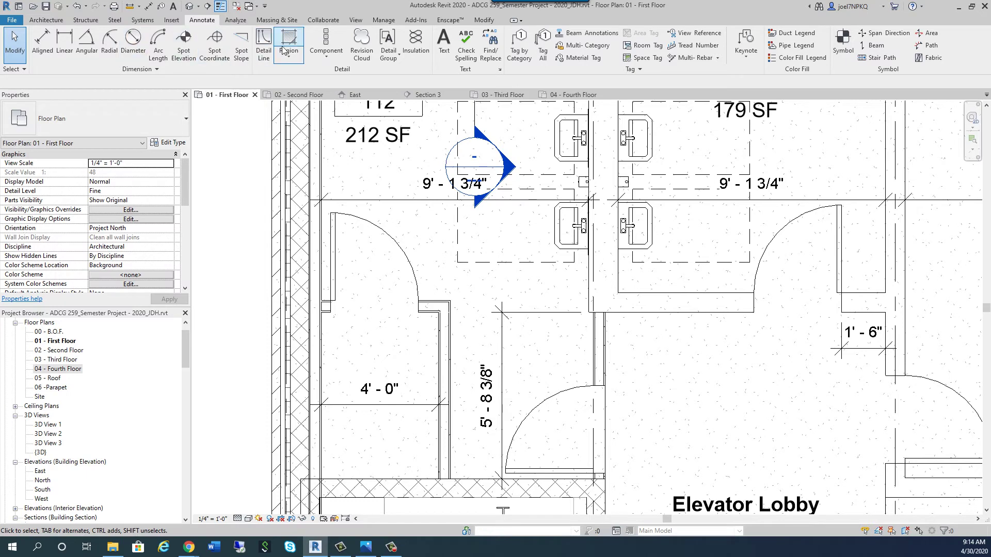
- Load Sofa-Corbu.rfa from the US Imperial Furniture > Seating library
left_click(172, 20)
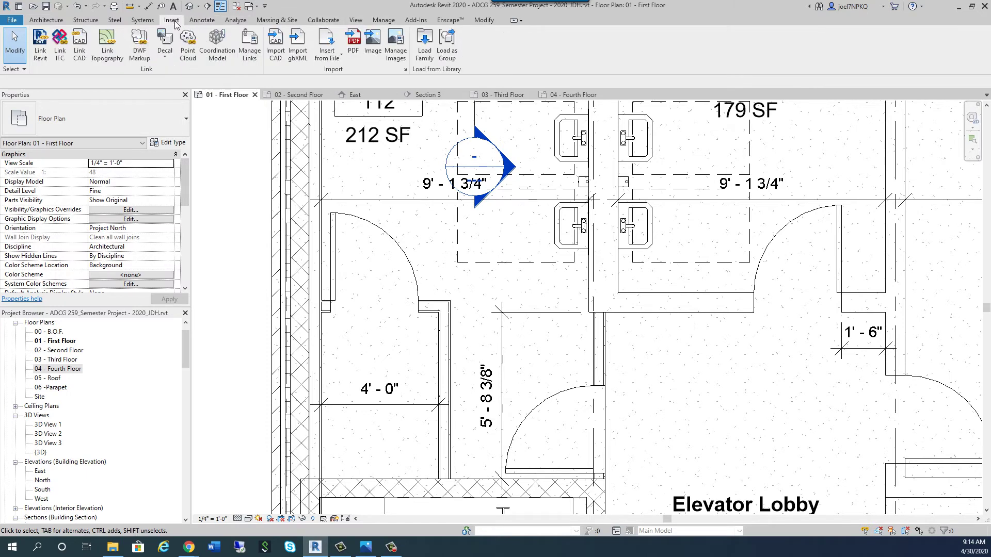
left_click(424, 42)
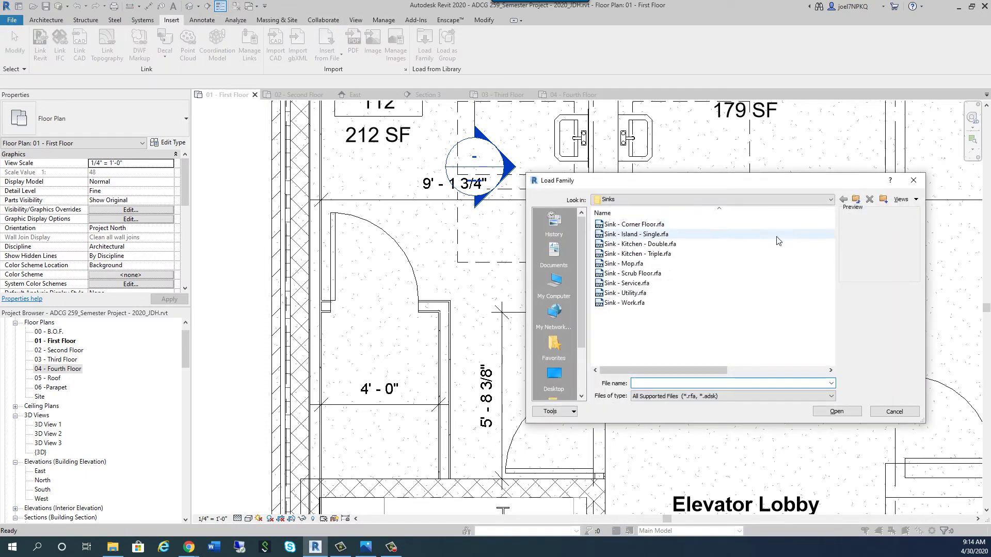
left_click(856, 200)
left_click(856, 199)
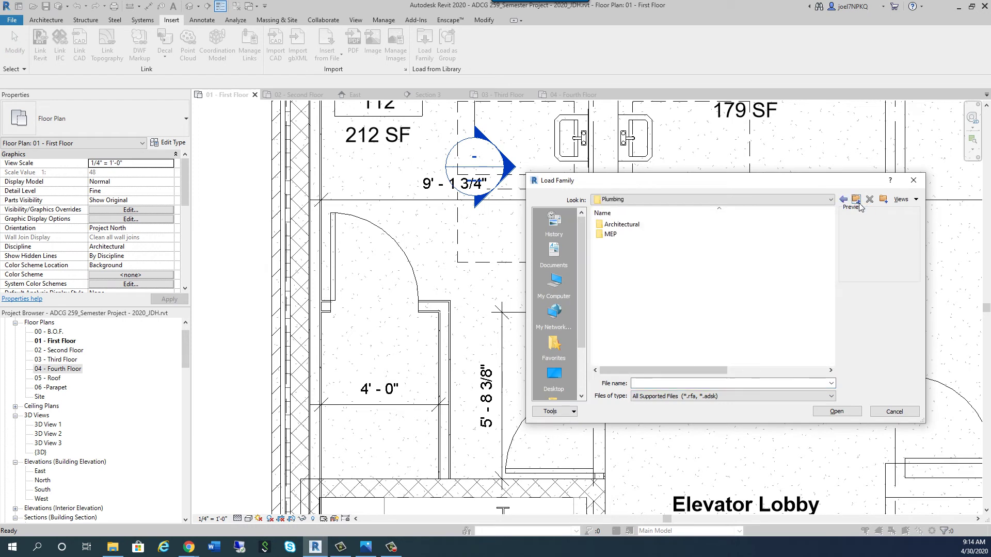
left_click(855, 200)
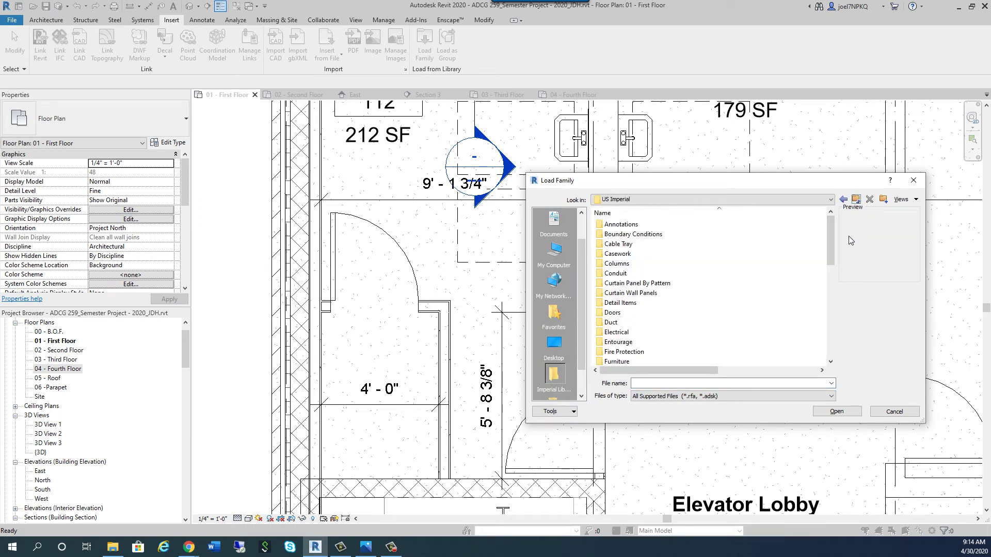
scroll(834, 243, "down", 1)
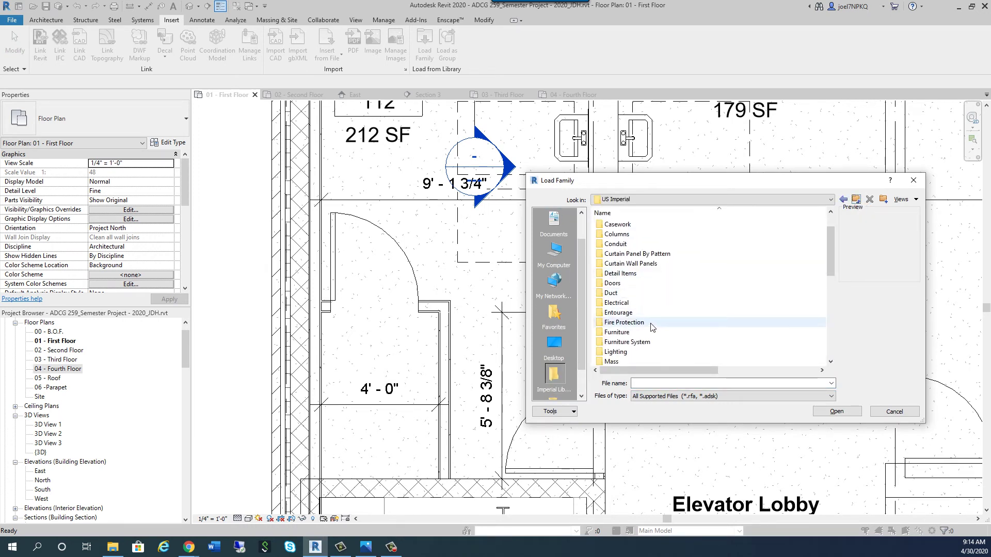
double_click(637, 333)
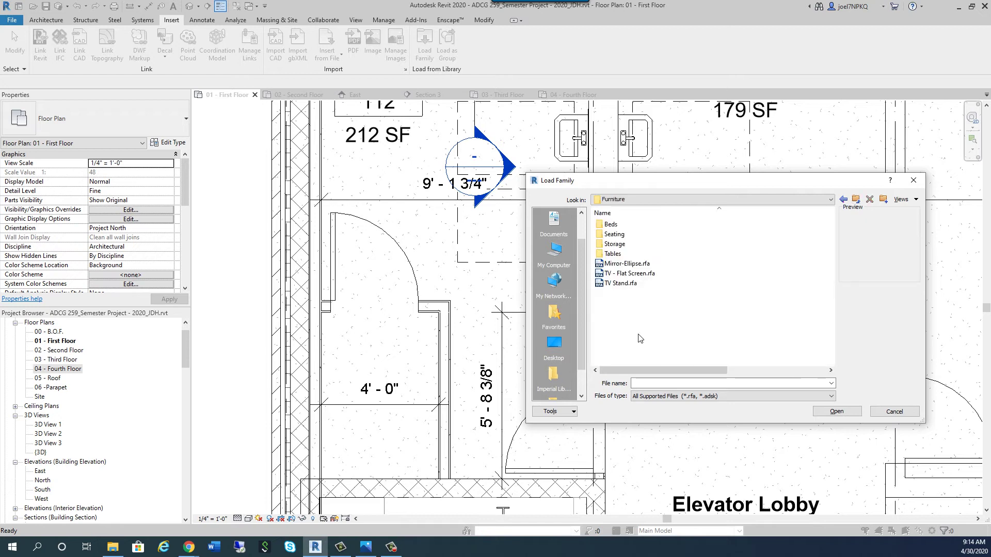
double_click(614, 234)
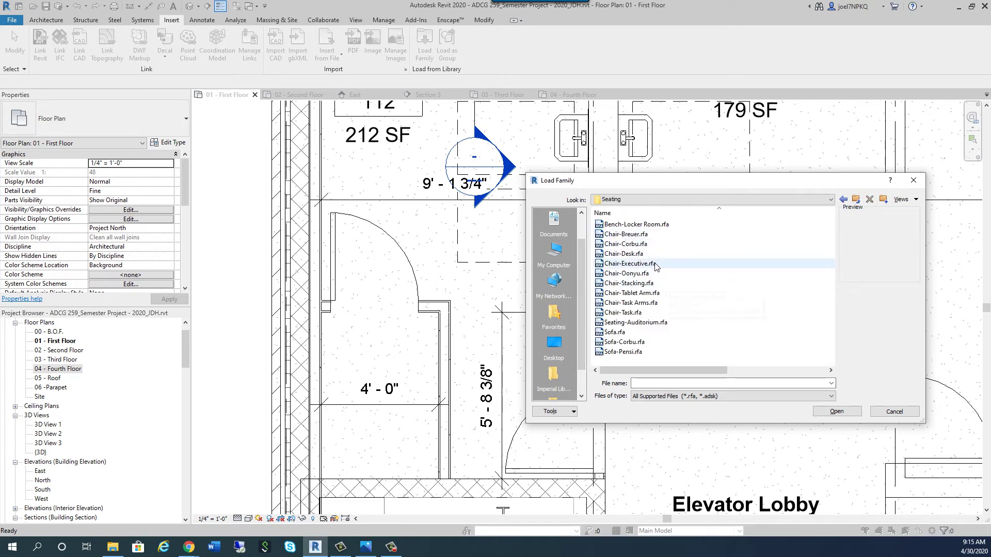
left_click(624, 333)
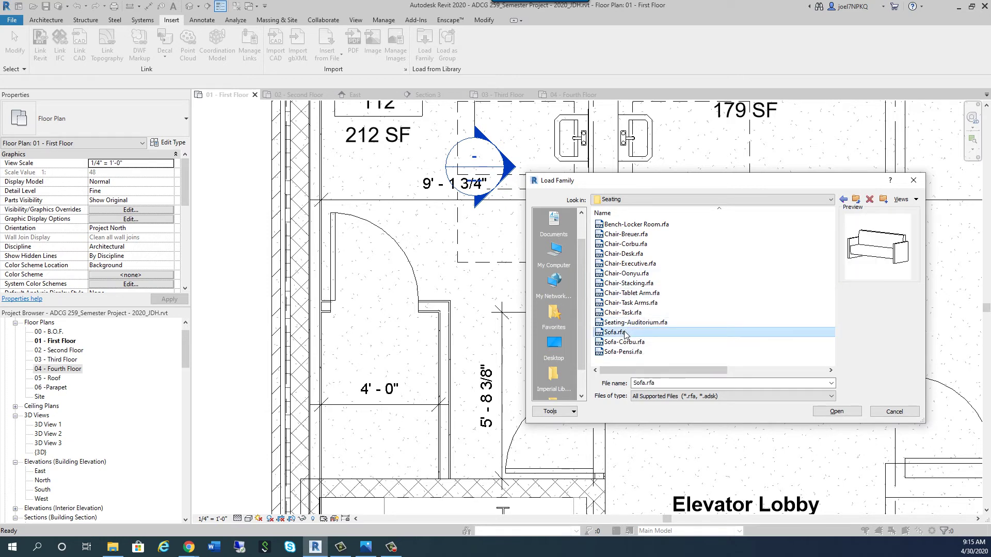
left_click(619, 343)
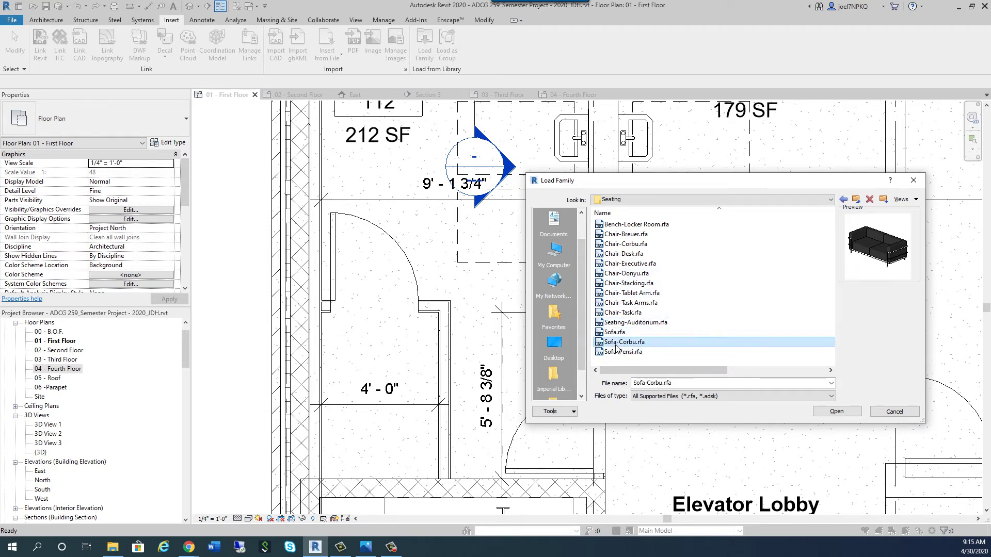
left_click(618, 355)
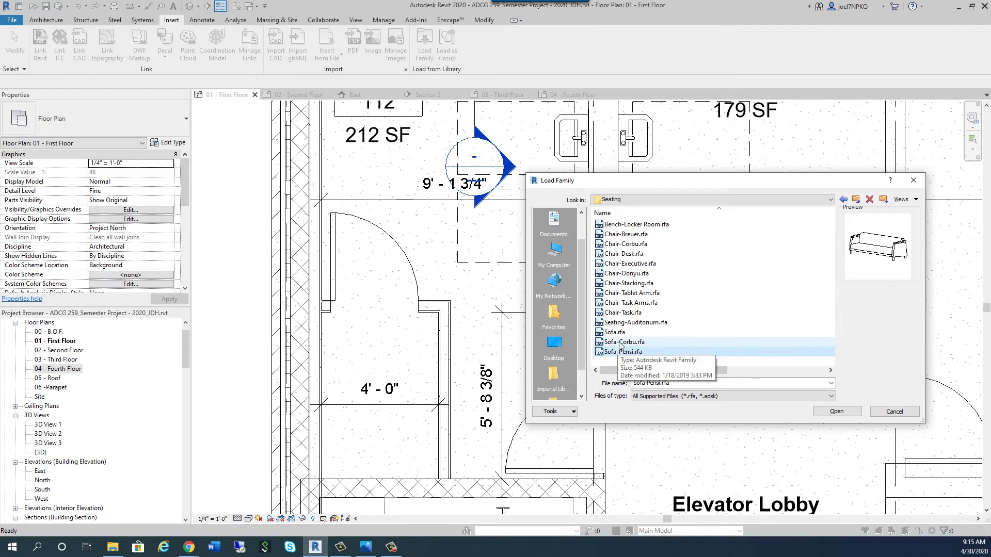
left_click(620, 343)
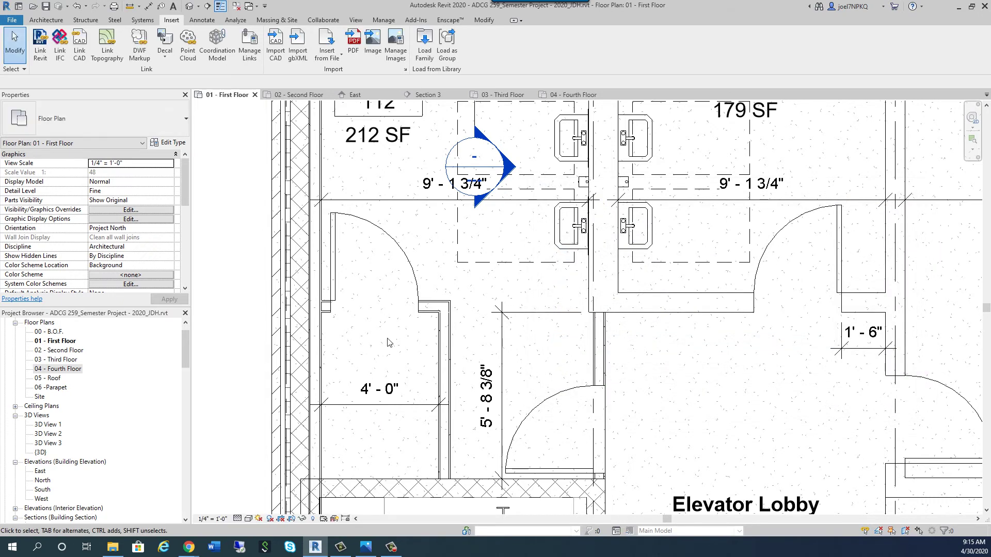
- Start placing the Sofa-Corbu component, then cancel placement
left_click(46, 19)
left_click(138, 59)
left_click(137, 77)
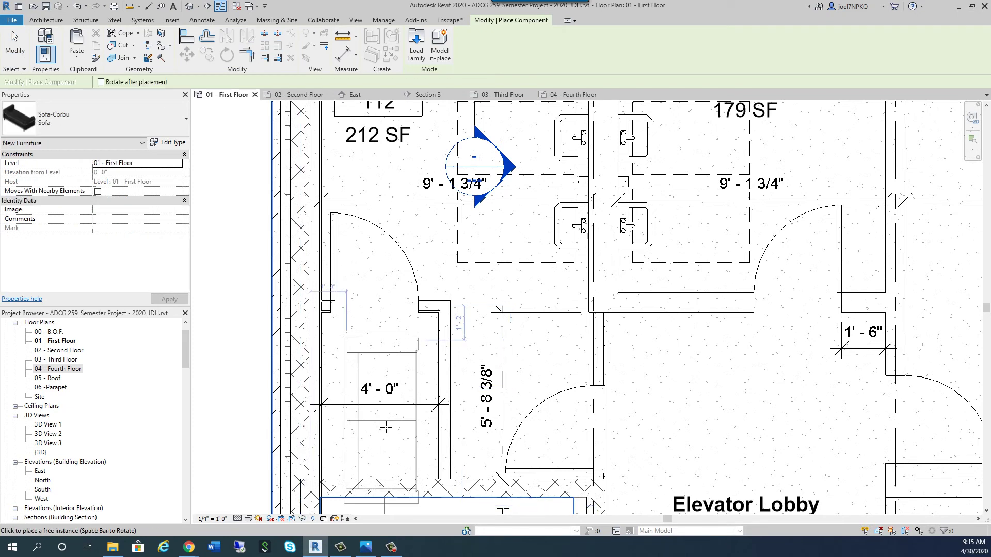
key("Escape")
key("Escape")
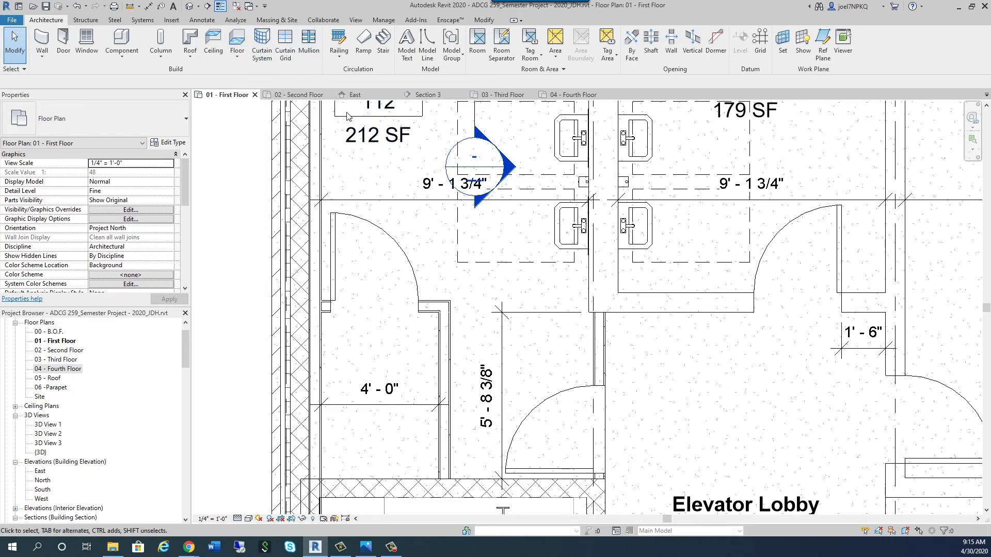
- Load the Chair-Corbu family from the Seating library
left_click(172, 19)
left_click(424, 51)
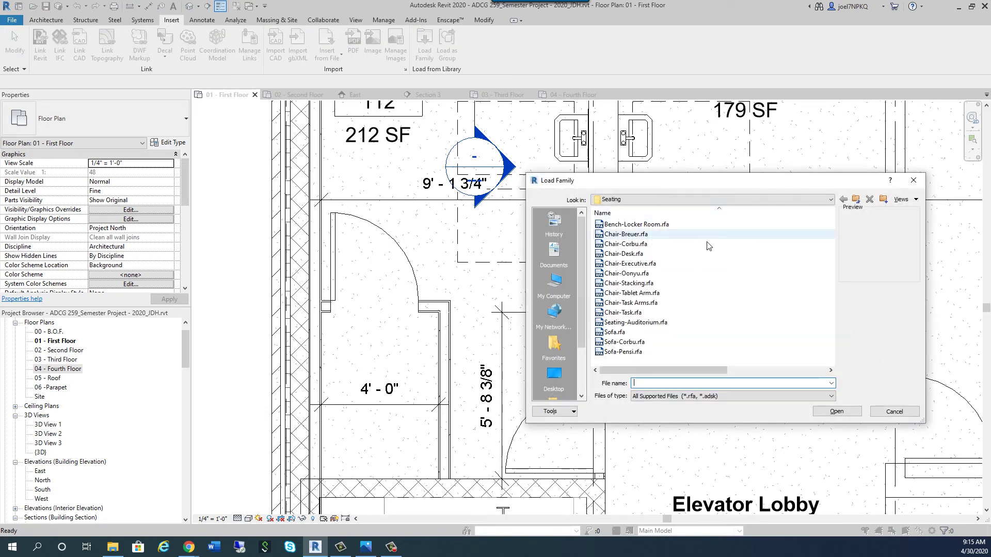
left_click(635, 244)
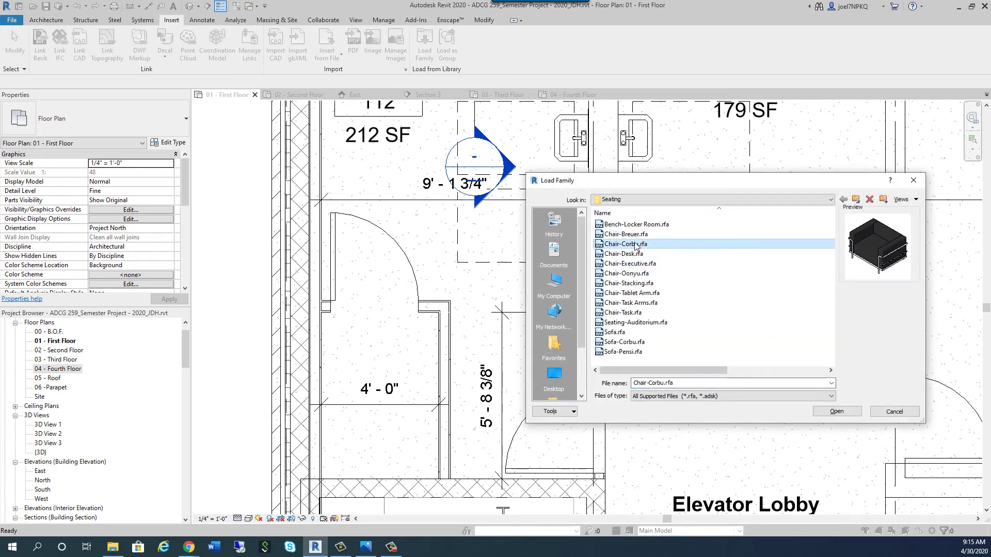
double_click(635, 244)
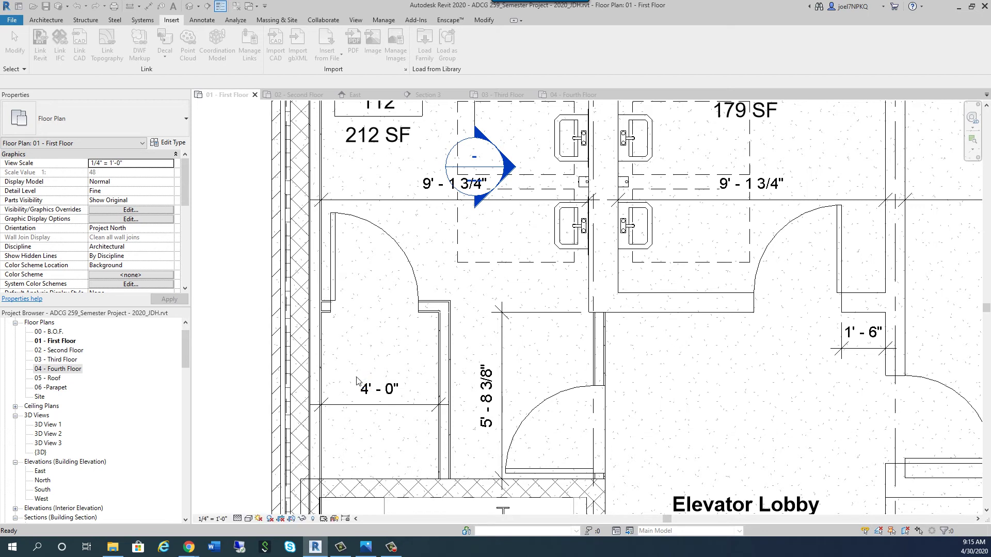
- Place a Chair-Corbu against the small room's bottom wall and nudge it left
left_click(46, 20)
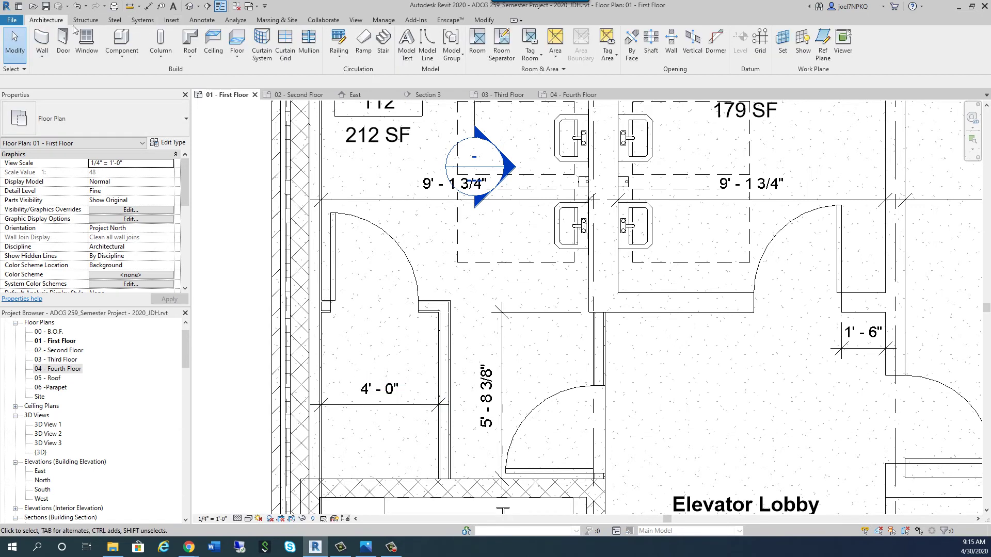
left_click(121, 60)
left_click(135, 76)
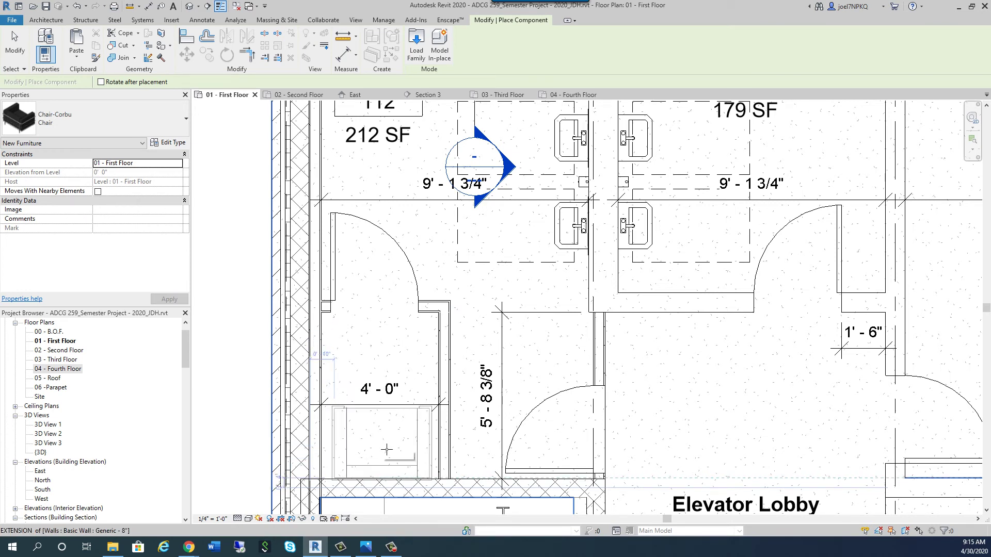
left_click(386, 449)
key("Escape")
key("Escape")
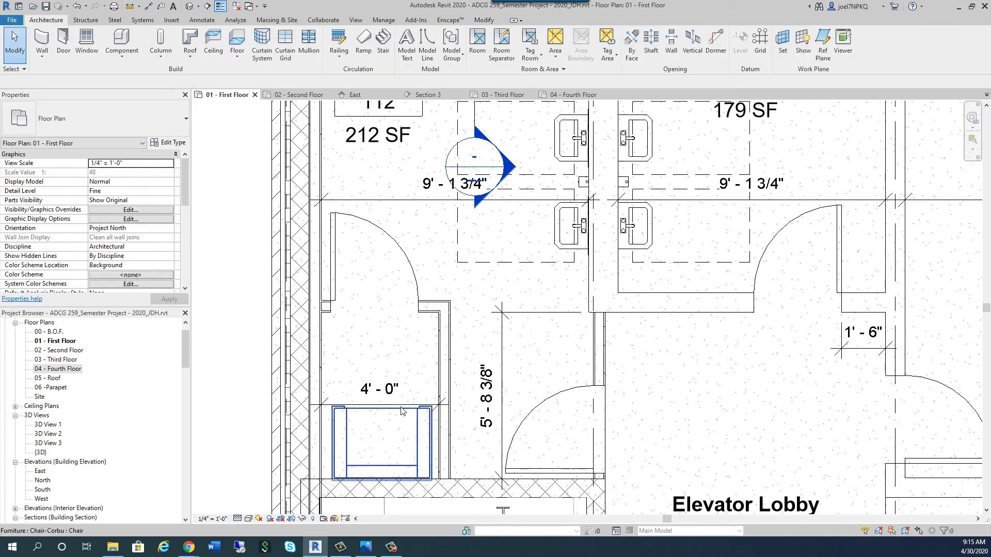
left_click(402, 411)
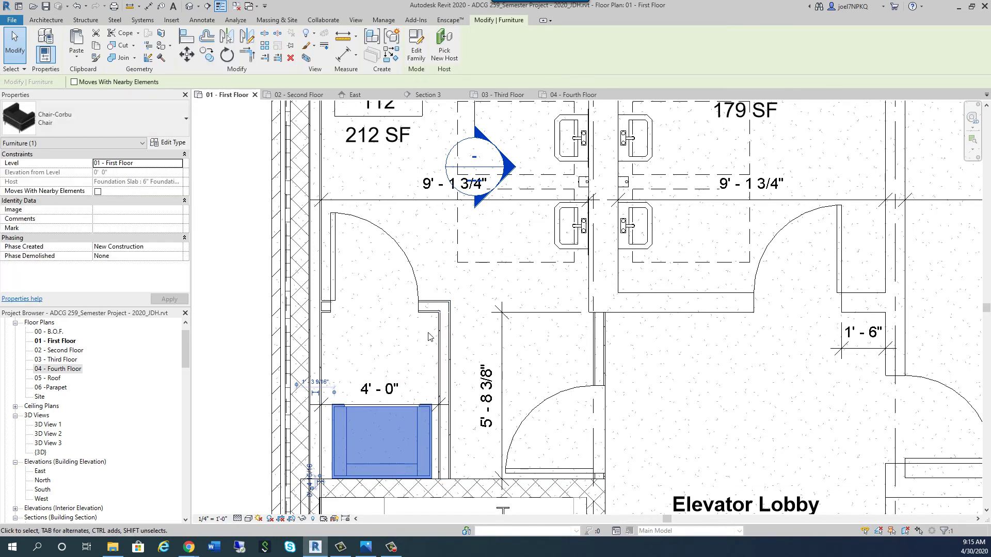
key("Left")
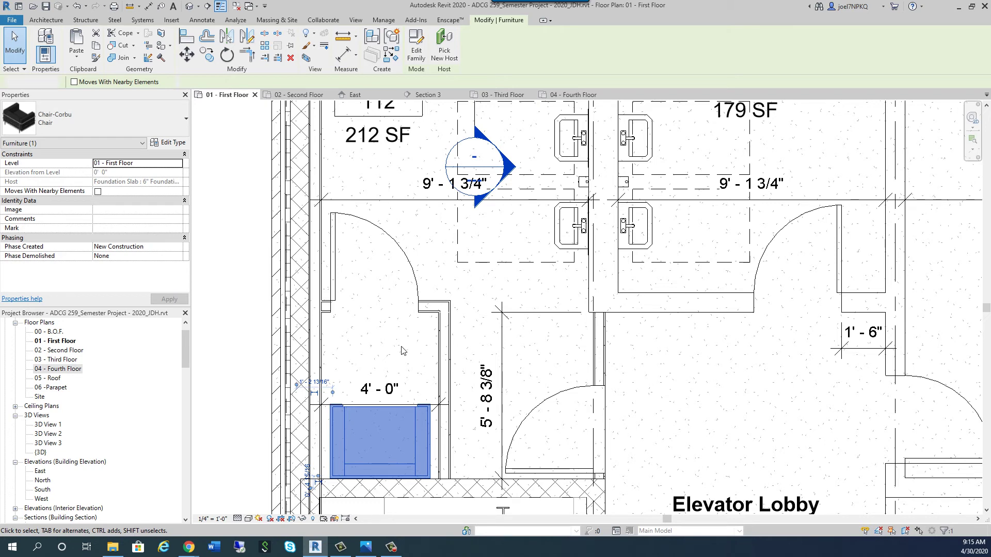
left_click(415, 344)
- Delete the 4'-0" dimension above the chair
left_click(382, 395)
key("Delete")
scroll(394, 354, "down", 2)
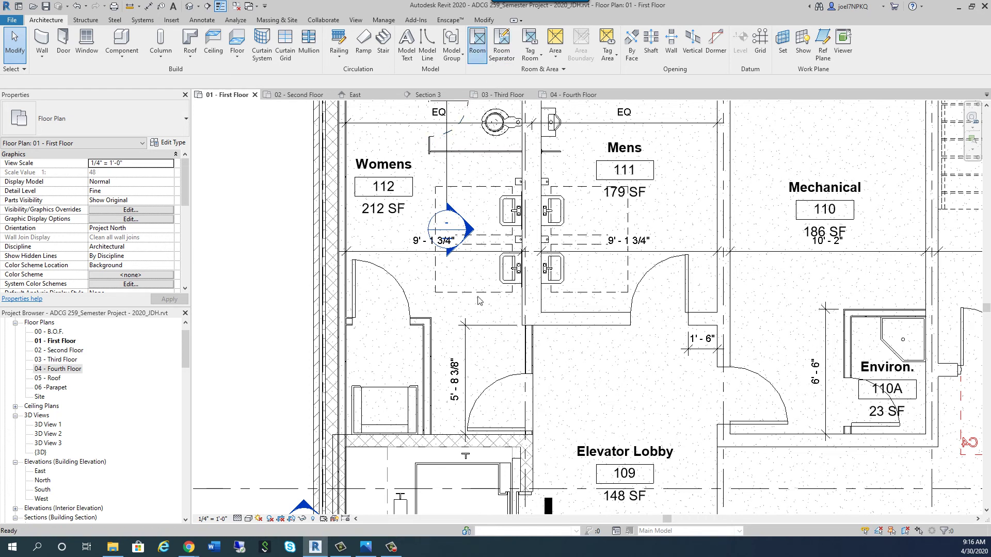
- Place a room in the small space beside Womens and tag it Lact., number 112A
left_click(484, 48)
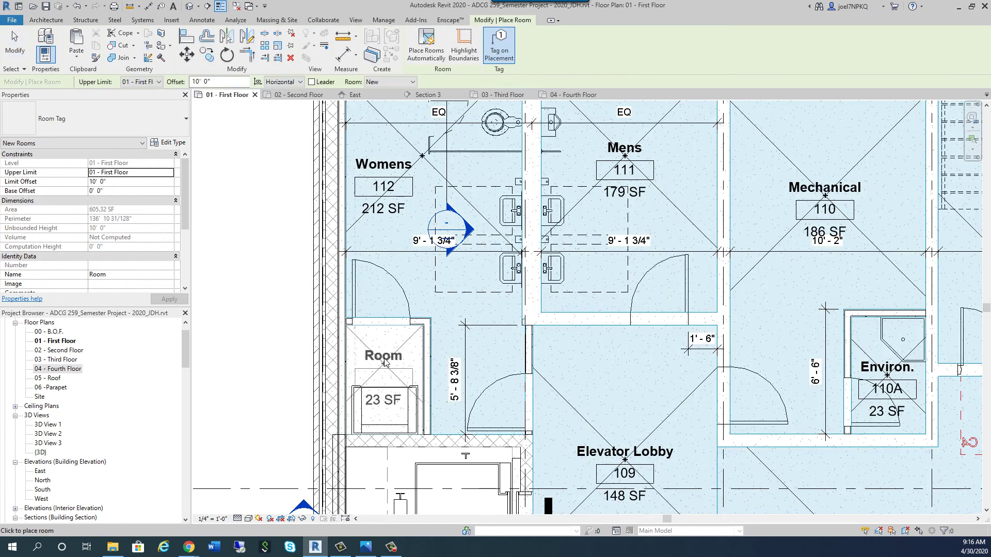
left_click(385, 353)
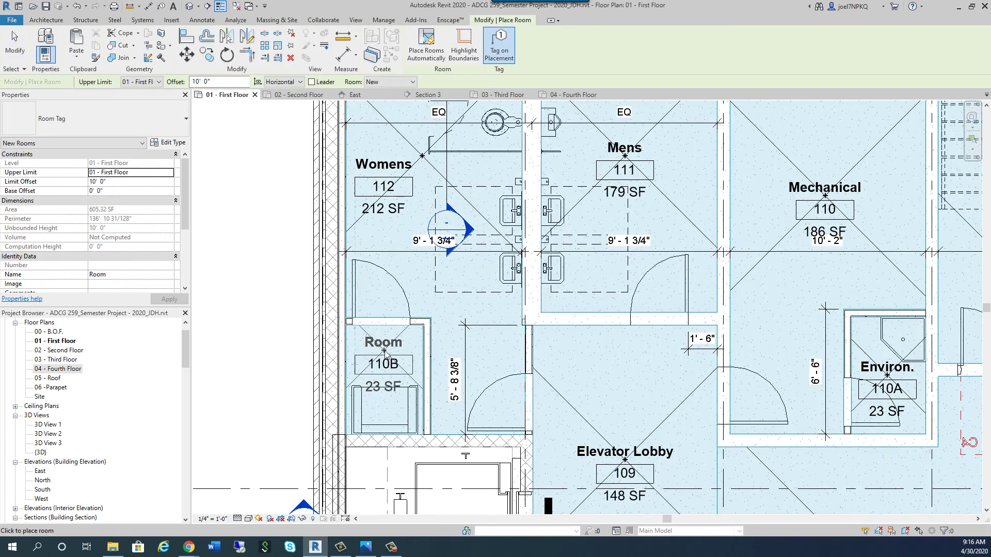
key("Escape")
key("Escape")
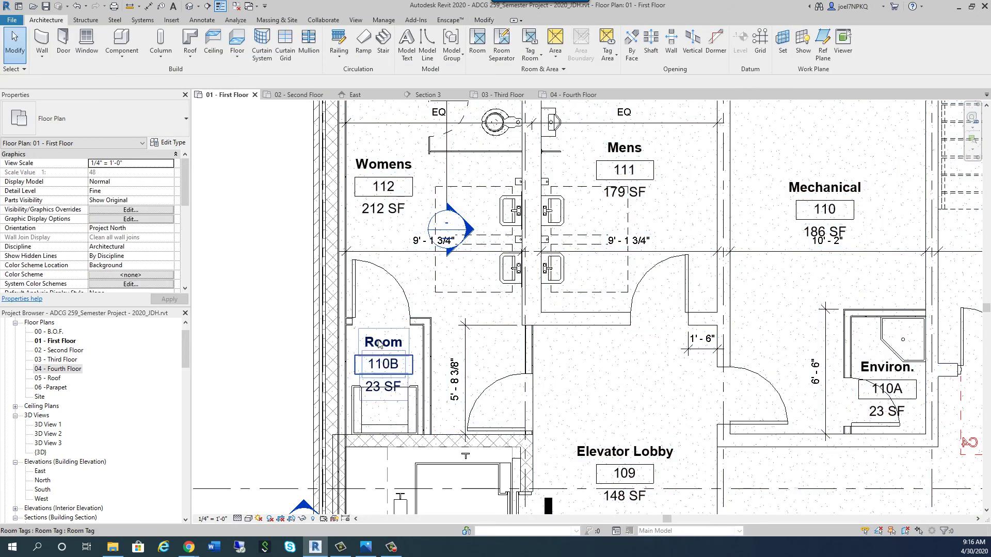
left_click(383, 343)
left_click(387, 343)
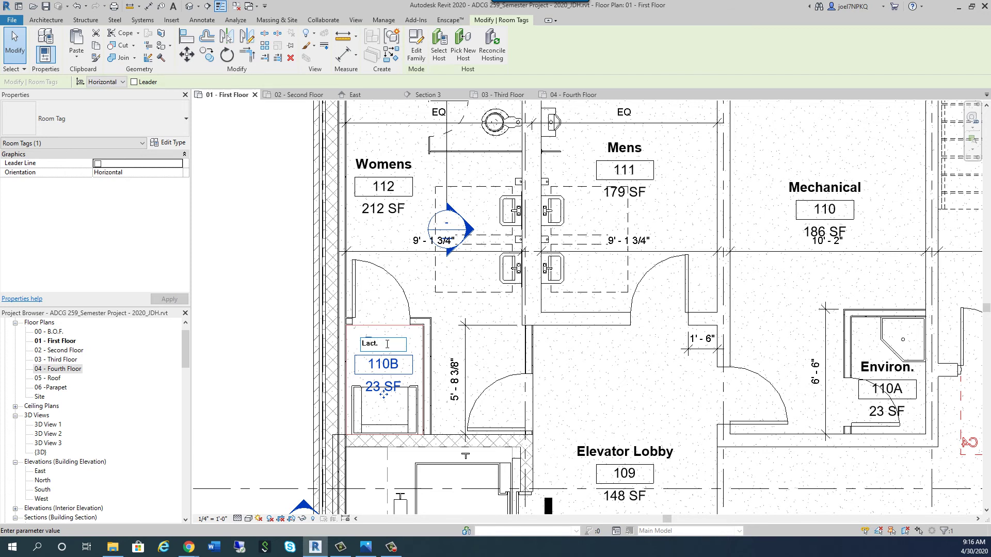
type("Lact.")
key("Return")
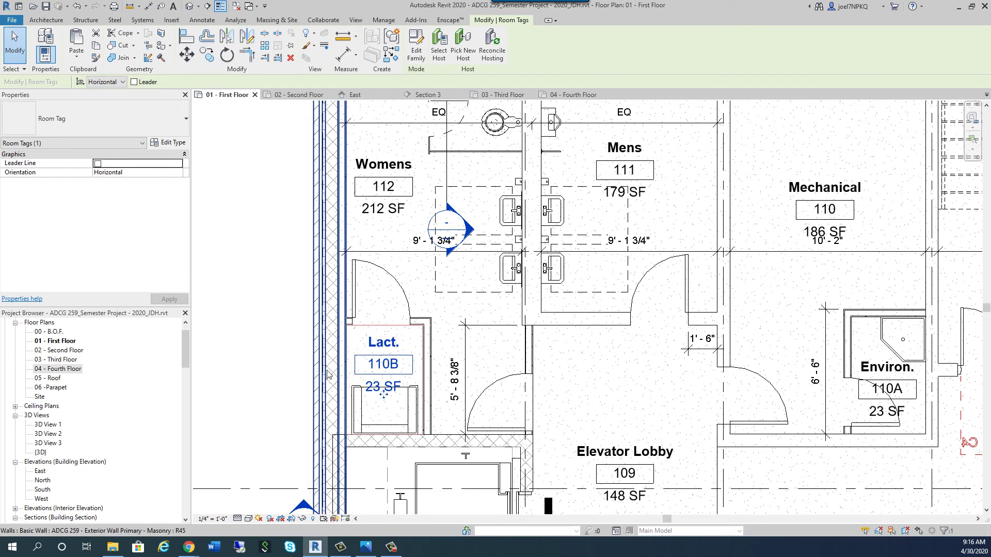
left_click(392, 370)
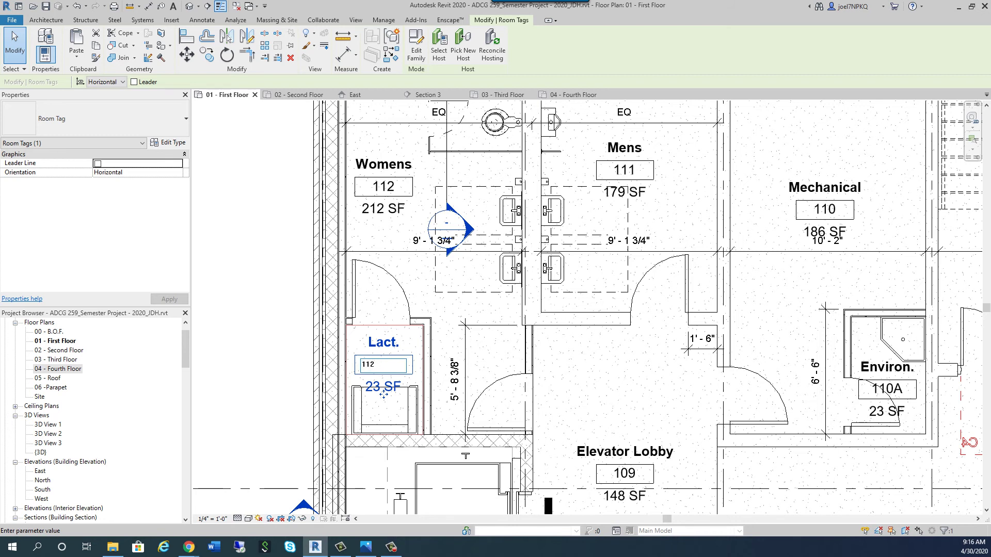
key("Return")
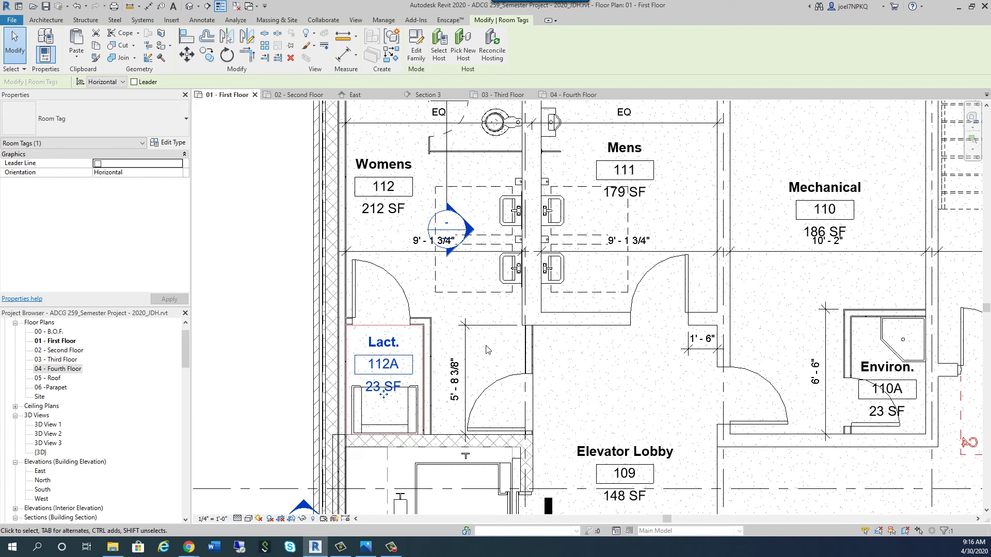
key("Escape")
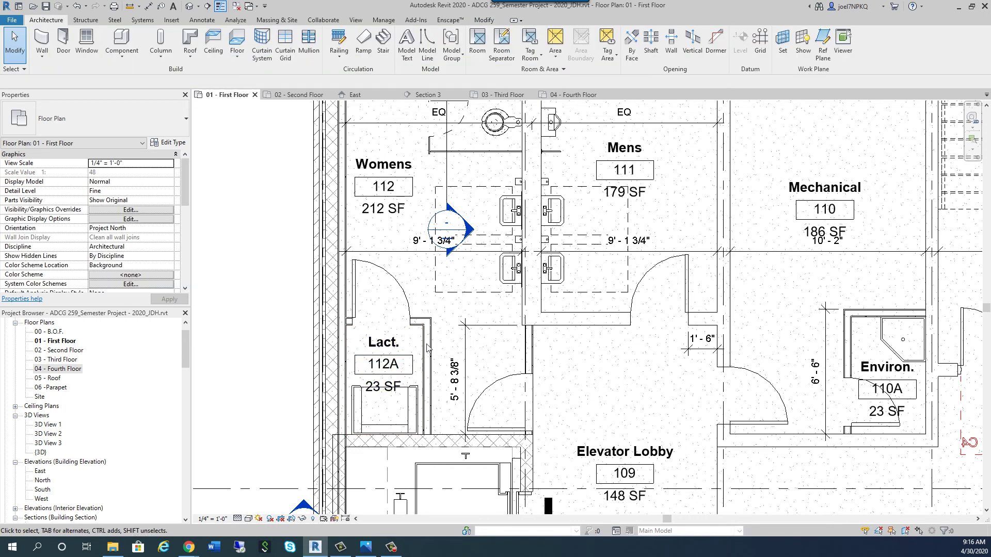
scroll(375, 393, "down", 2)
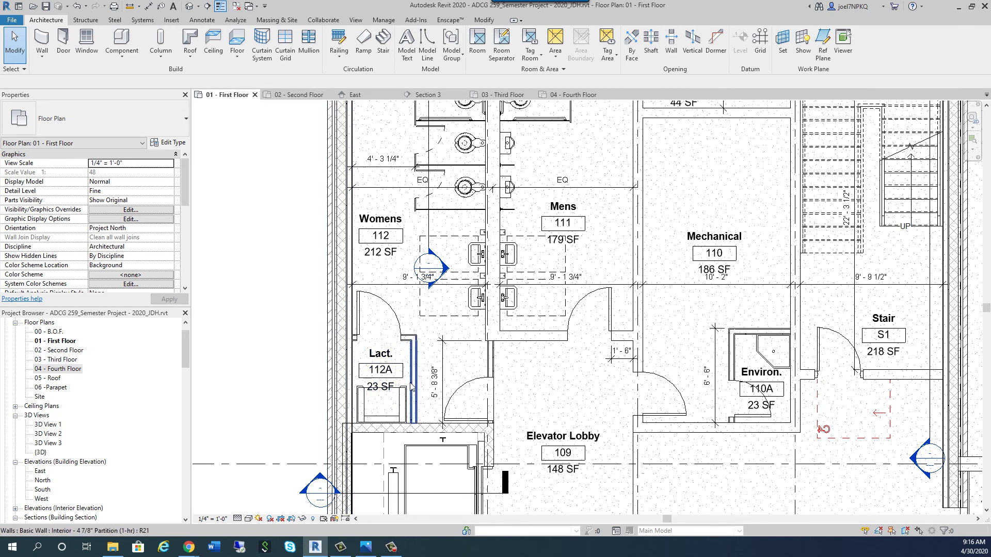
scroll(389, 333, "down", 1)
scroll(388, 333, "down", 2)
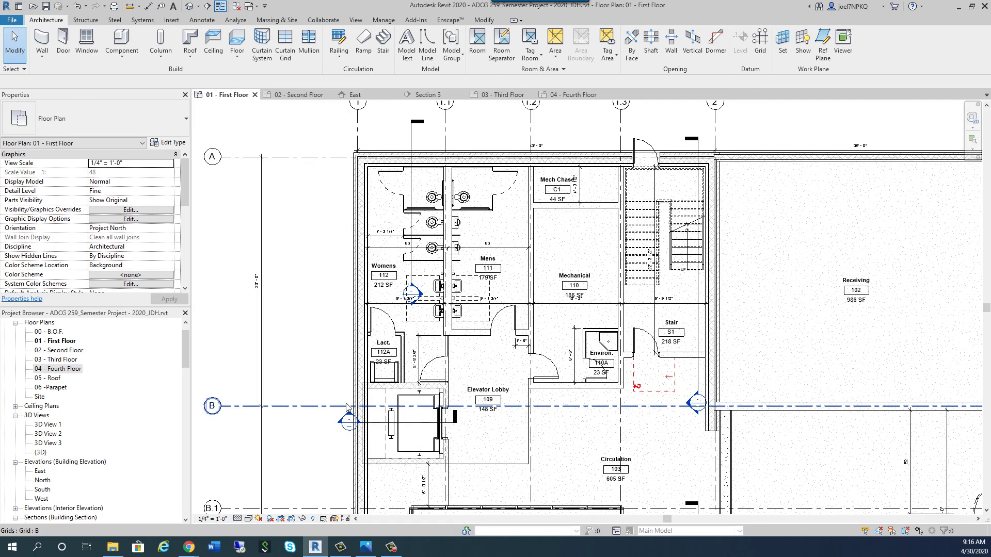
scroll(439, 356, "up", 5)
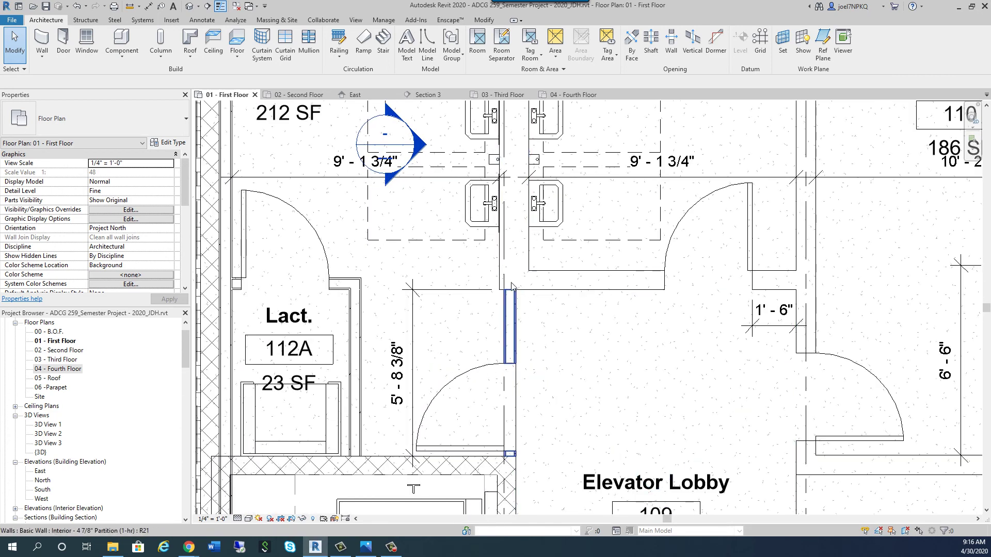
scroll(539, 288, "down", 2)
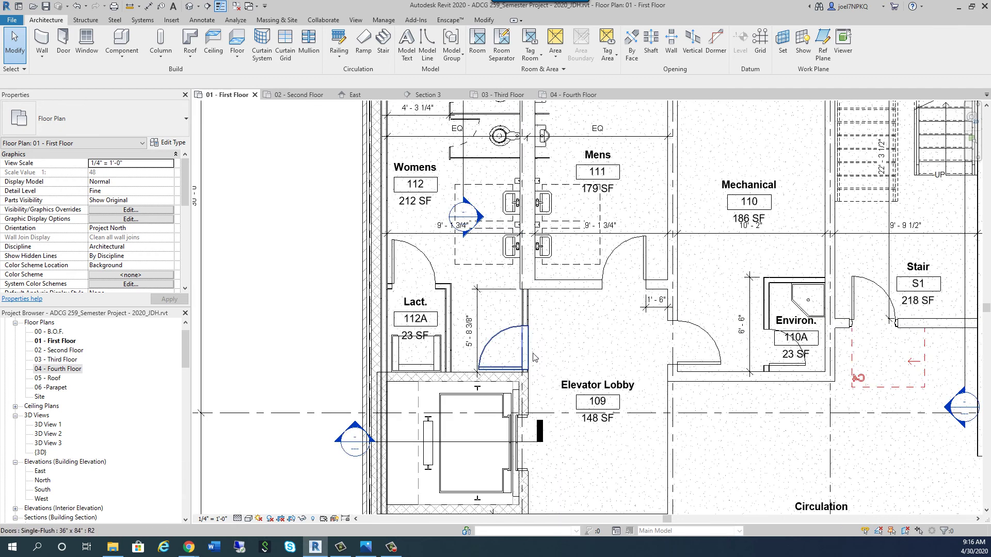
- Filter walls out of a window selection and delete the room separation line beside Lact. 112A
left_click(530, 315)
key("Escape")
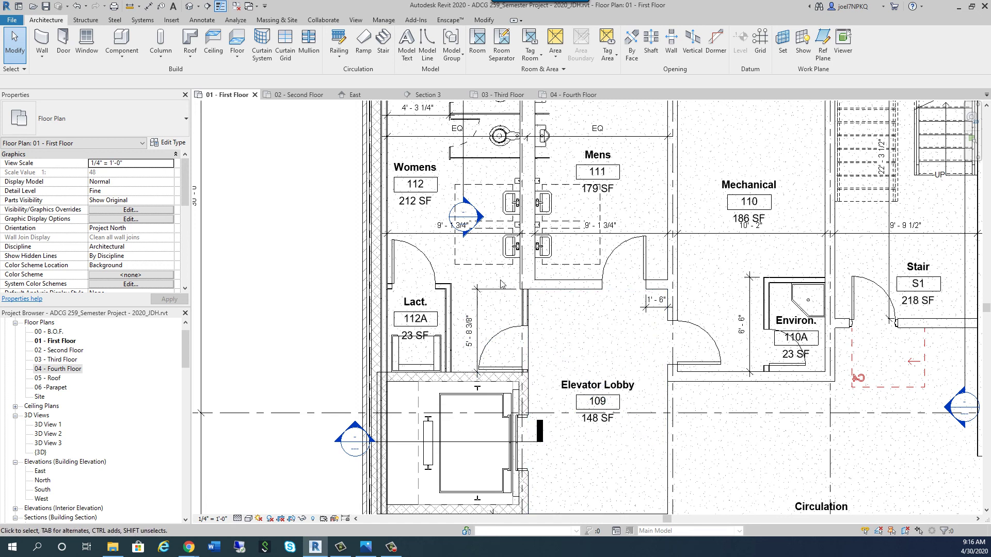
left_click_drag(500, 277, 563, 396)
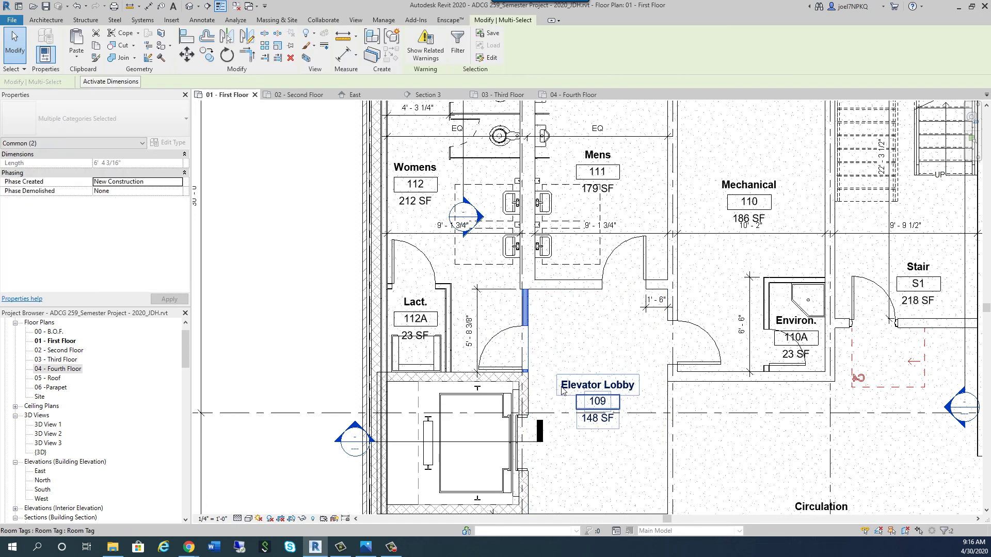
left_click(455, 51)
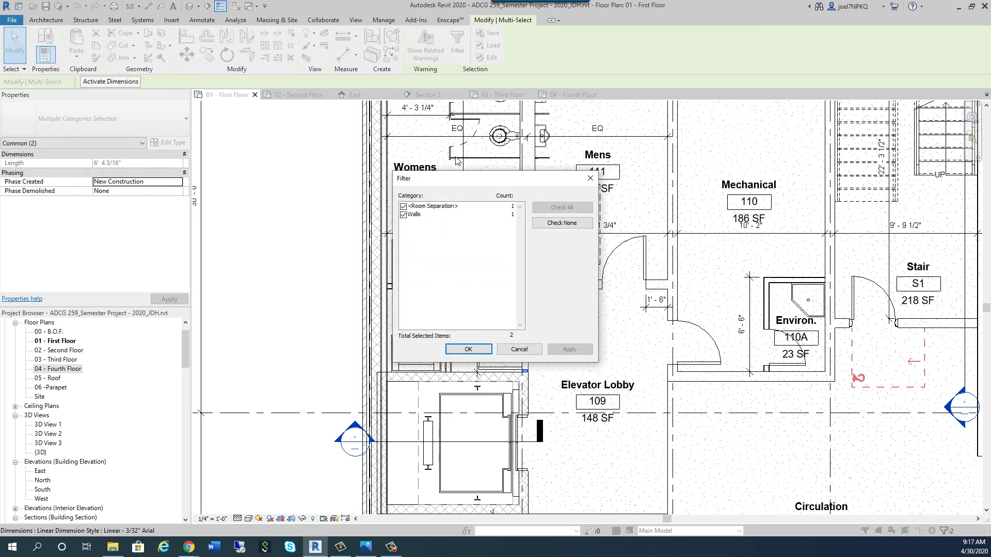
left_click(561, 223)
left_click(403, 206)
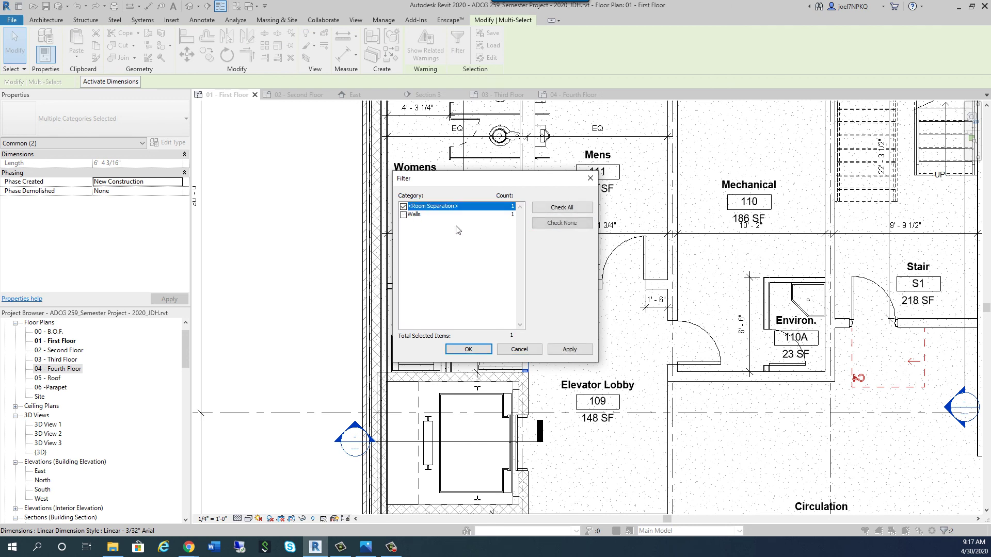
left_click(564, 350)
left_click(467, 351)
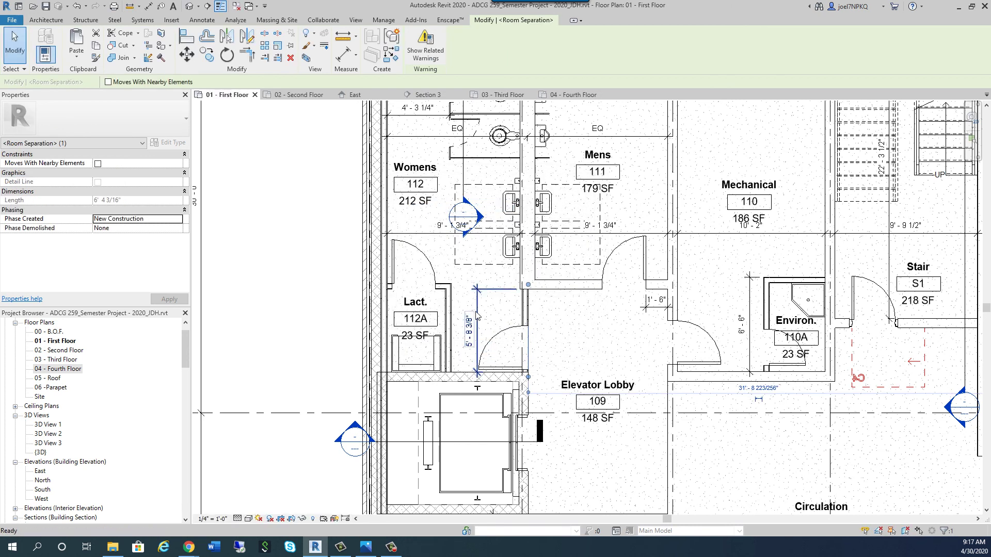
left_click(603, 336)
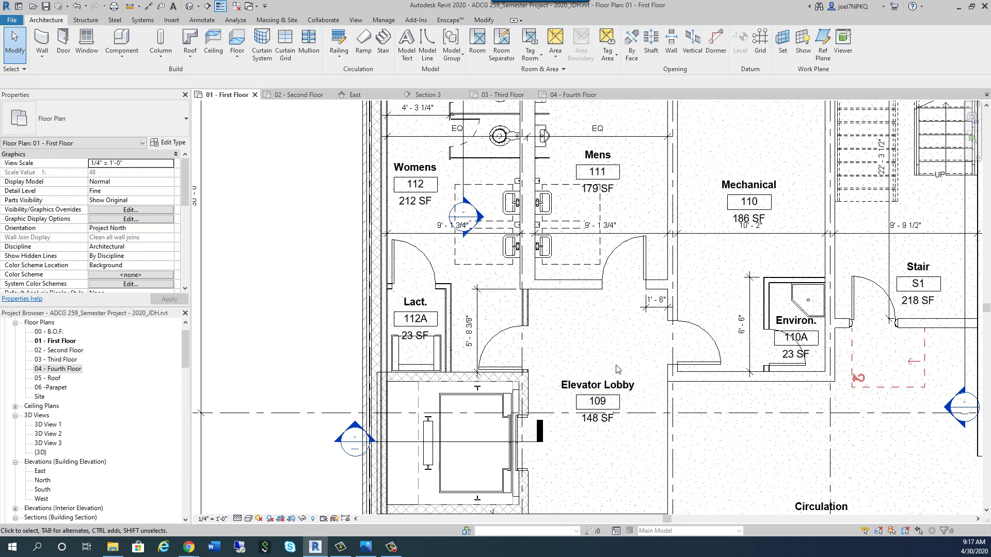
left_click(644, 356)
- Flip the lobby door's swing and then flip it back
left_click(705, 455)
left_click(503, 337)
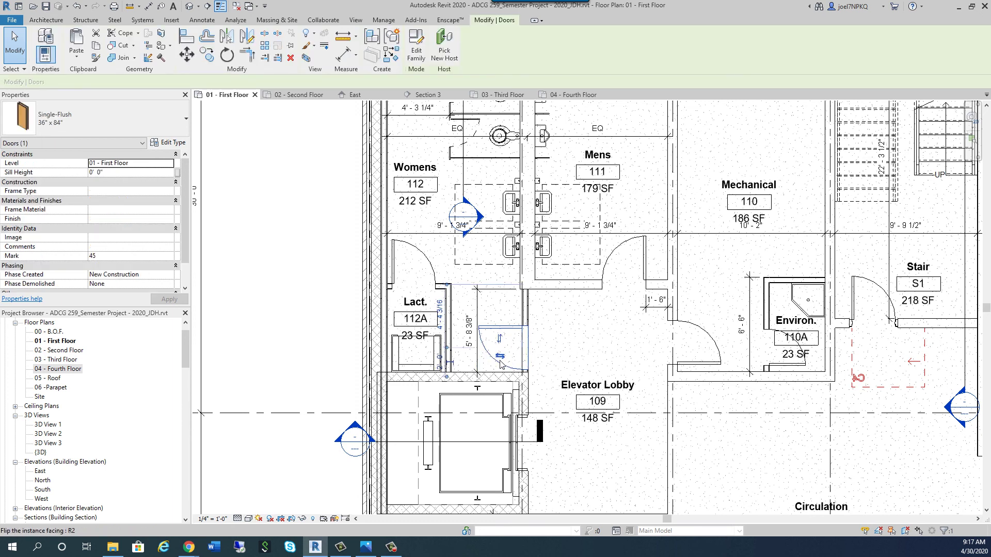
left_click(499, 357)
left_click(499, 351)
left_click(555, 356)
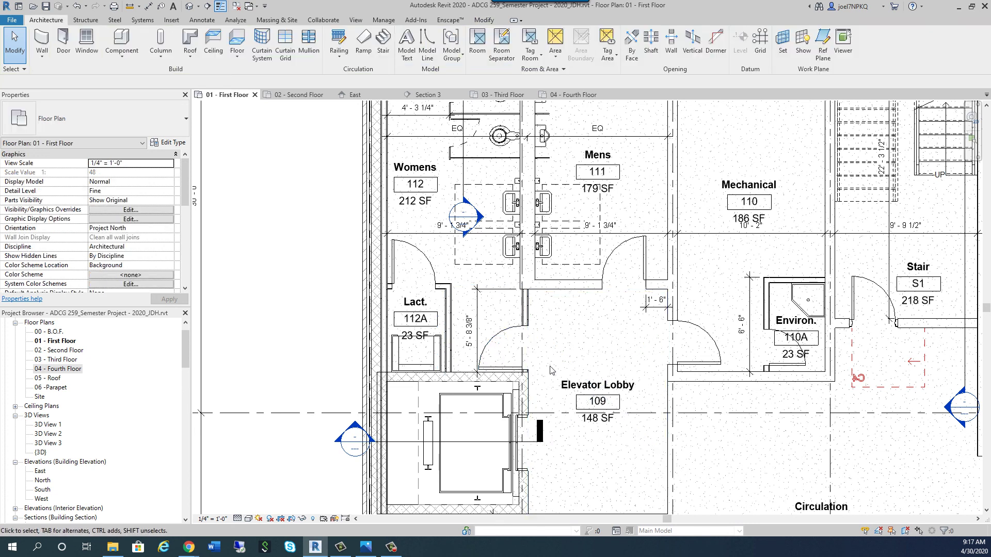
- Drag the Elevator Lobby 109 room tag slightly lower within the lobby
scroll(541, 357, "up", 1)
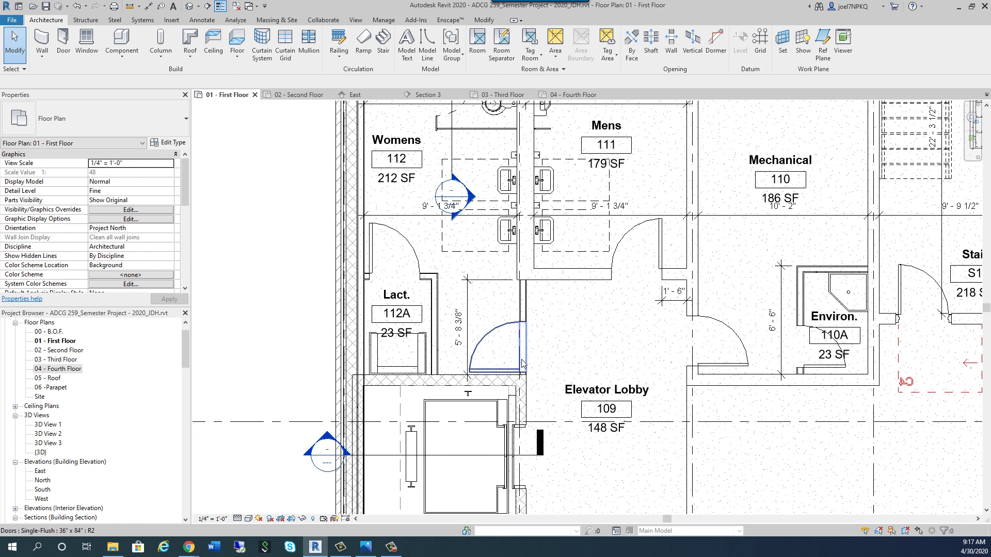
scroll(443, 292, "down", 3)
scroll(541, 358, "up", 5)
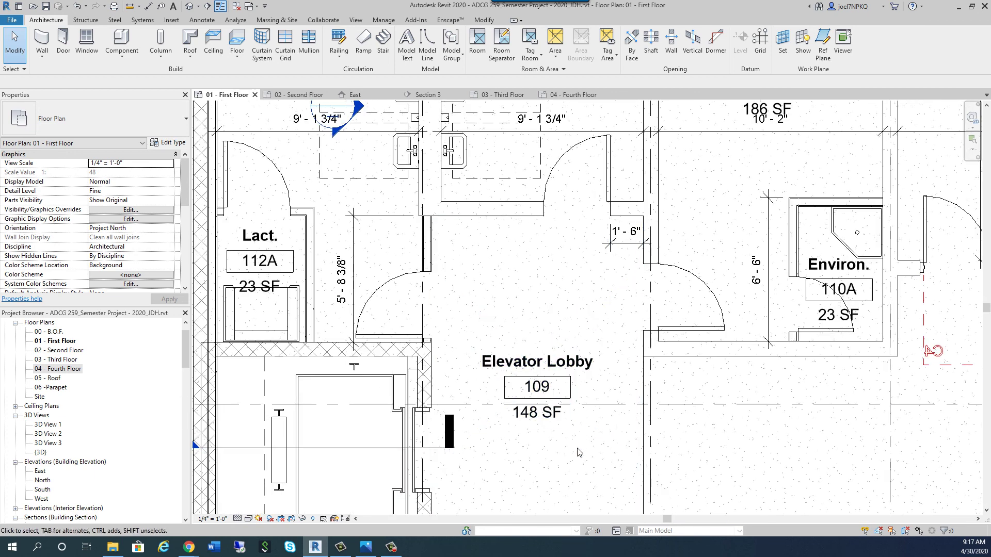
left_click(545, 437)
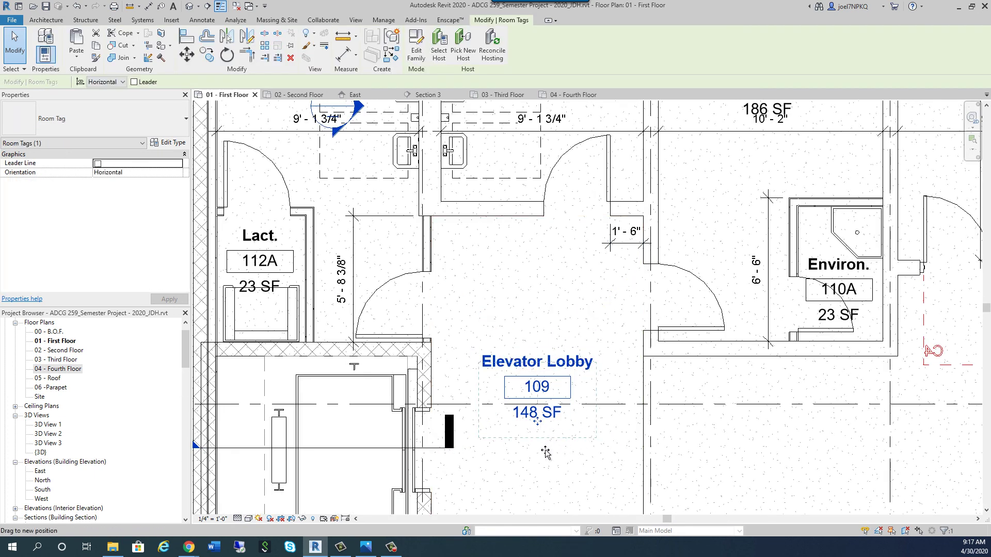
left_click_drag(545, 439, 545, 462)
left_click(543, 286)
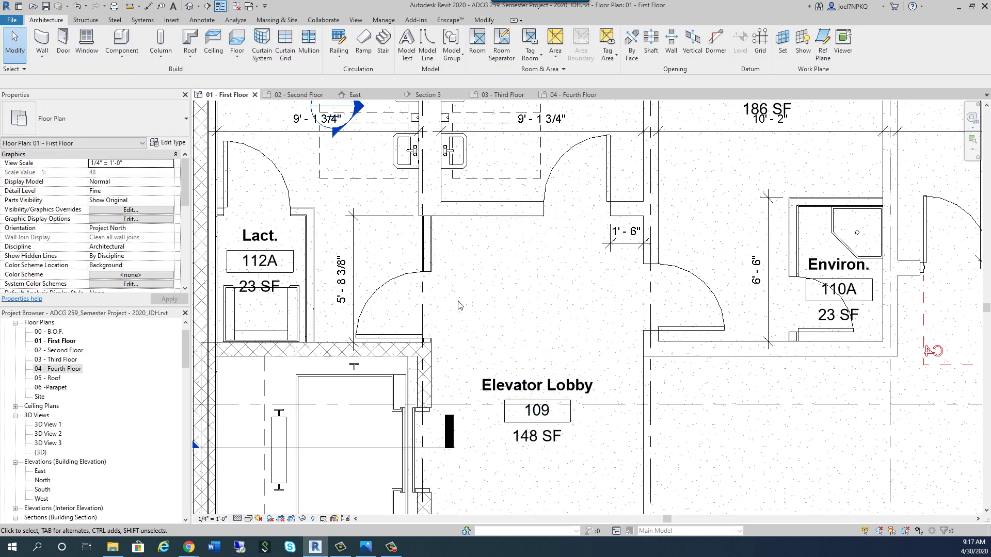